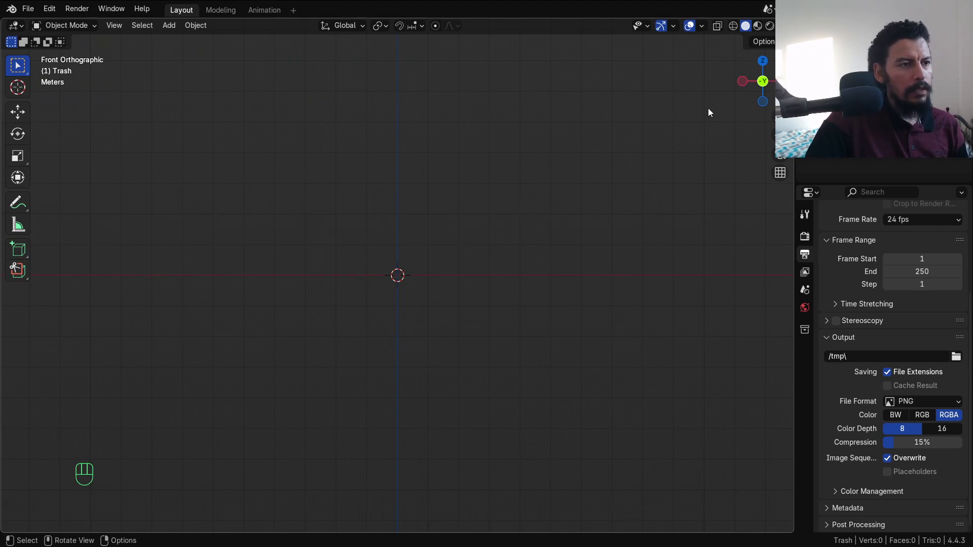
# Step: In the Ref collection, add the LinkedIn logo from Source files as a background image
pyautogui.click(835, 68)
pyautogui.hotkey('shift', 'a')
pyautogui.moveTo(507, 195)
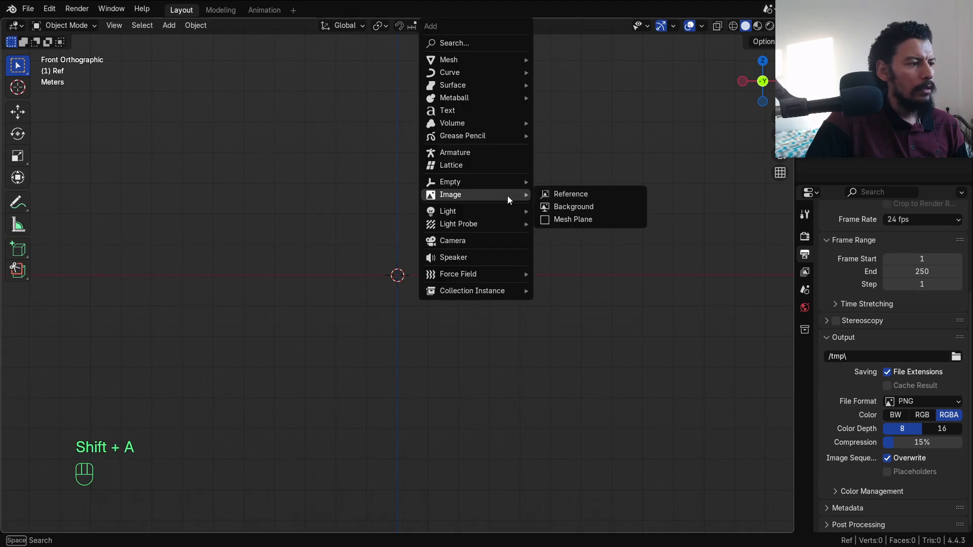
pyautogui.click(573, 206)
pyautogui.doubleClick(346, 157)
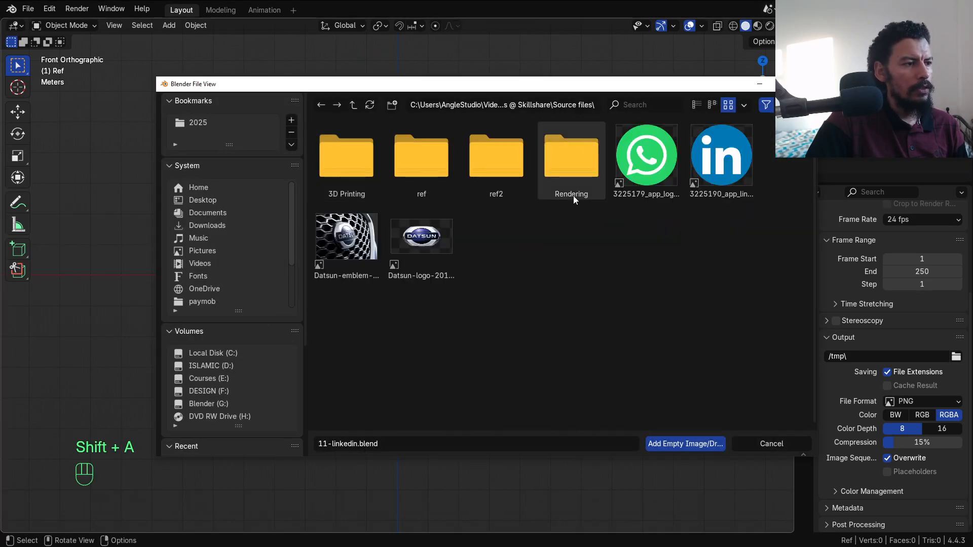
pyautogui.doubleClick(706, 169)
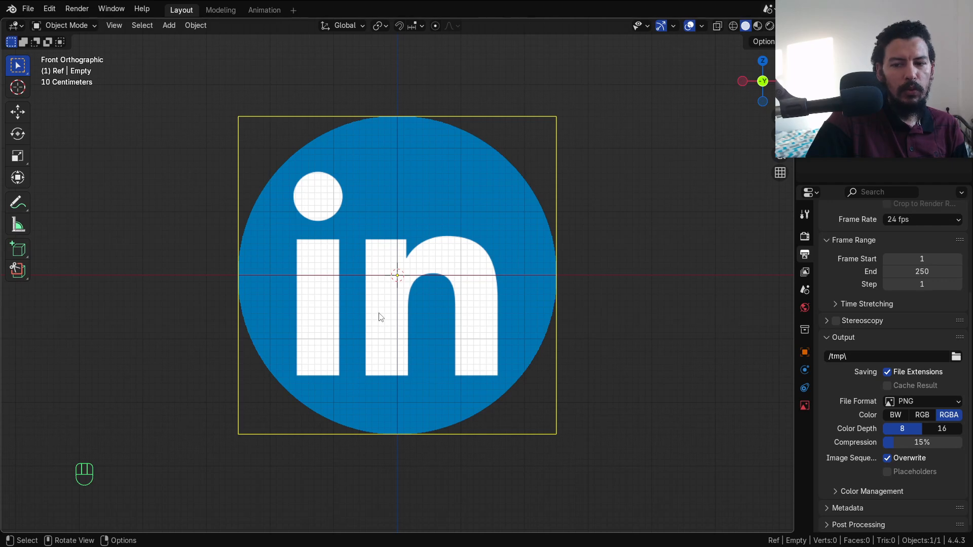
# Step: Frame the logo in front orthographic view and make the Design collection active
pyautogui.scroll(-2, 433, 281)
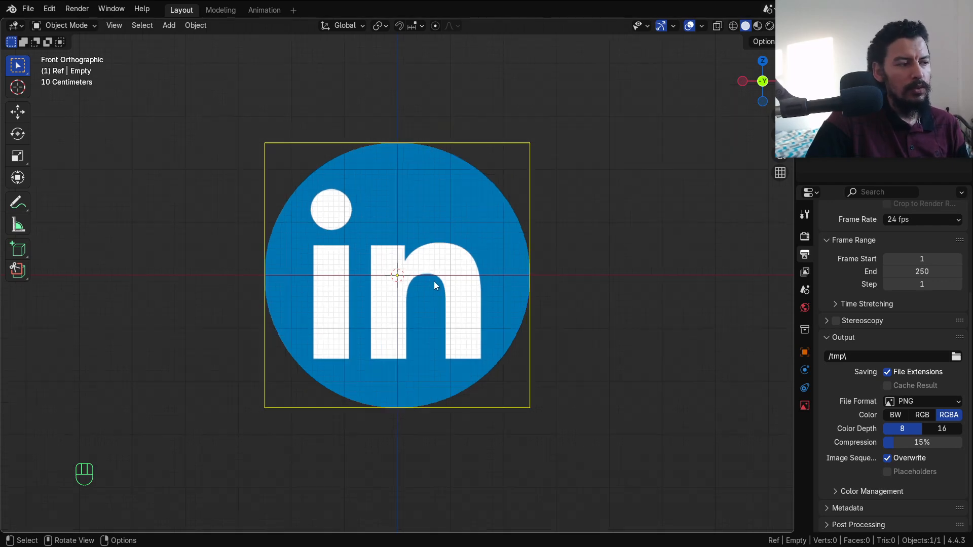
pyautogui.keyDown('alt'); pyautogui.moveTo(342, 241); pyautogui.dragTo(377, 245, button='middle'); pyautogui.keyUp('alt')
pyautogui.press('KP_1')
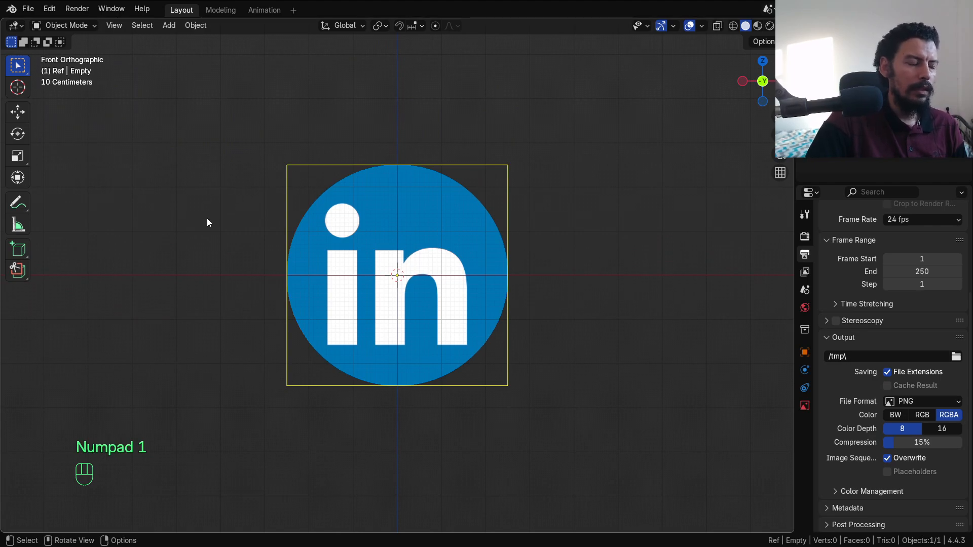
pyautogui.keyDown('shift'); pyautogui.moveTo(434, 232); pyautogui.dragTo(361, 237, button='middle'); pyautogui.keyUp('shift')
pyautogui.hotkey('shift', 'a')
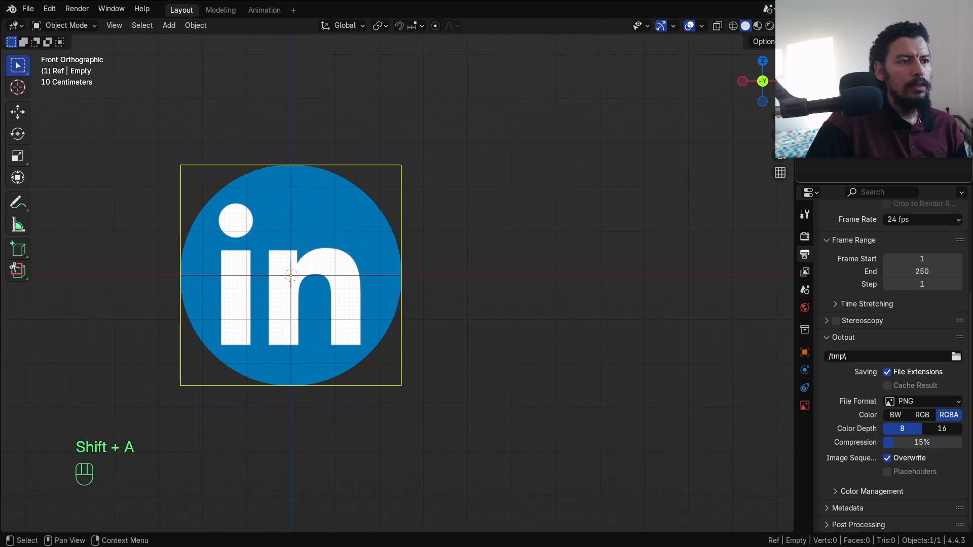
pyautogui.click(851, 68)
# Step: Add a circle mesh with a 0.1 m radius
pyautogui.keyDown('alt'); pyautogui.keyDown('shift'); pyautogui.moveTo(367, 262); pyautogui.dragTo(383, 264, button='middle'); pyautogui.keyUp('shift'); pyautogui.keyUp('alt')
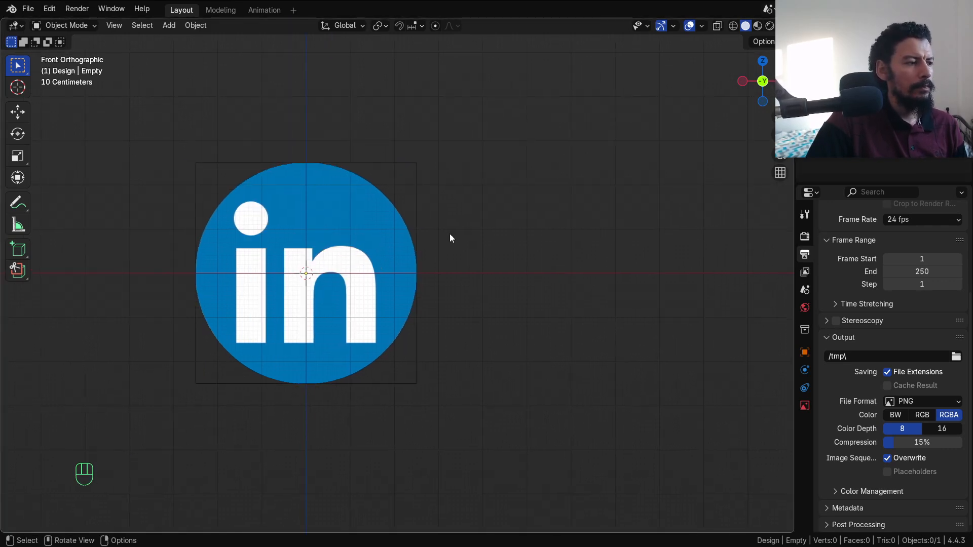
pyautogui.hotkey('shift', 'a')
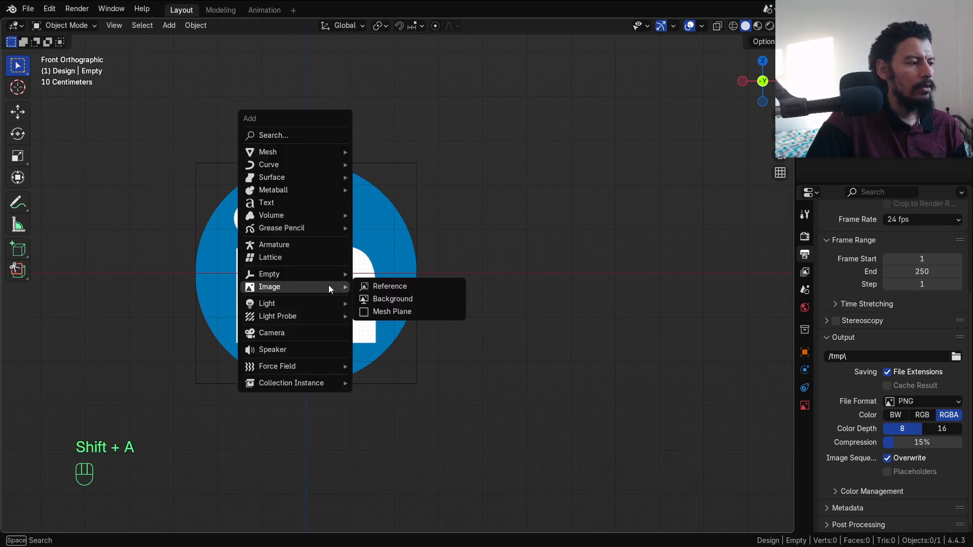
pyautogui.moveTo(324, 151)
pyautogui.click(382, 177)
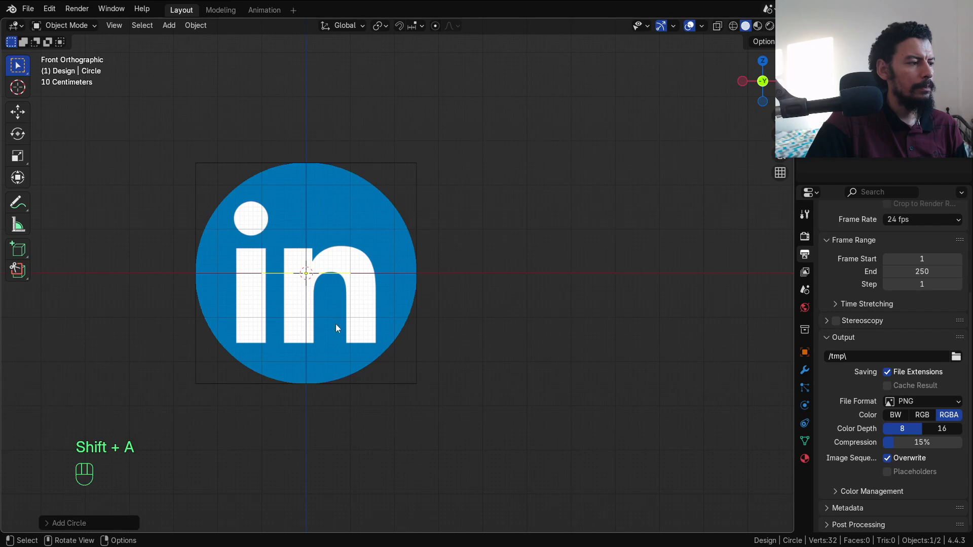
pyautogui.click(90, 523)
pyautogui.click(170, 400)
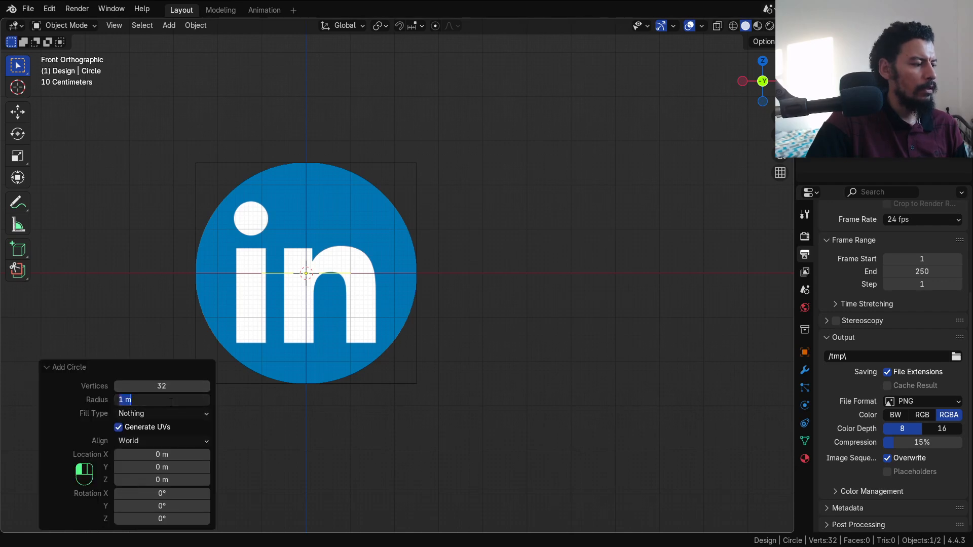
pyautogui.write('0.2')
pyautogui.press('Return')
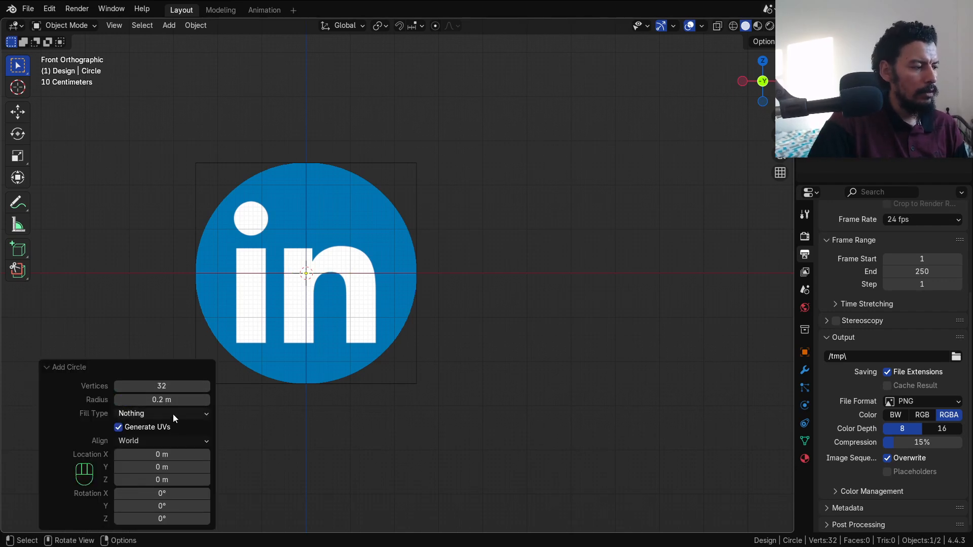
pyautogui.click(171, 400)
pyautogui.press('Return')
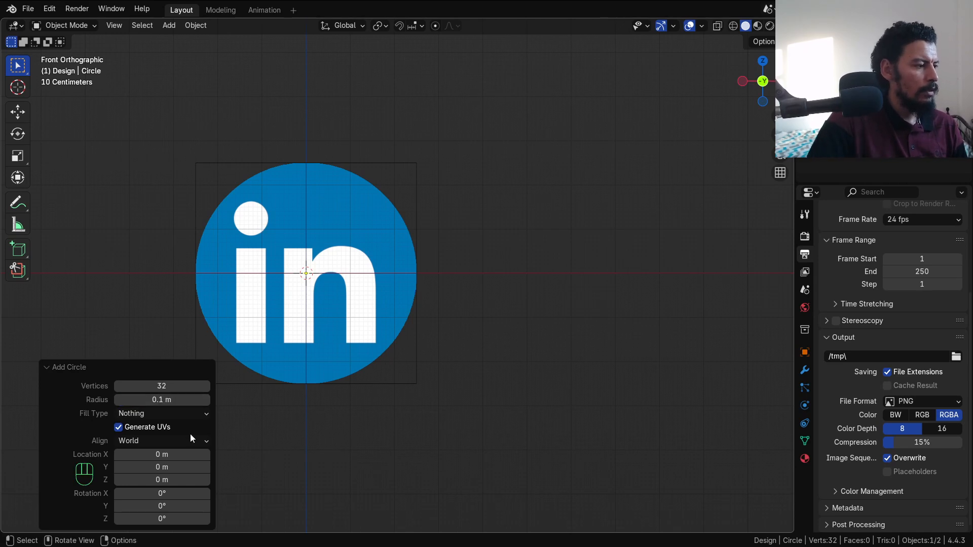
pyautogui.click(153, 367)
# Step: Rotate the circle 90° about X so it stands upright
pyautogui.press('Tab')
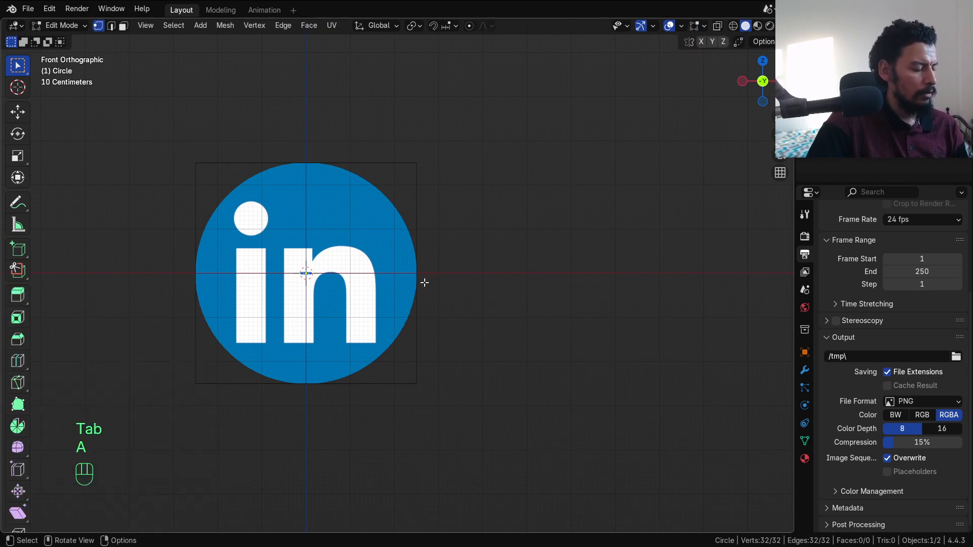
pyautogui.write('rx90')
pyautogui.click(424, 282)
pyautogui.press('Tab')
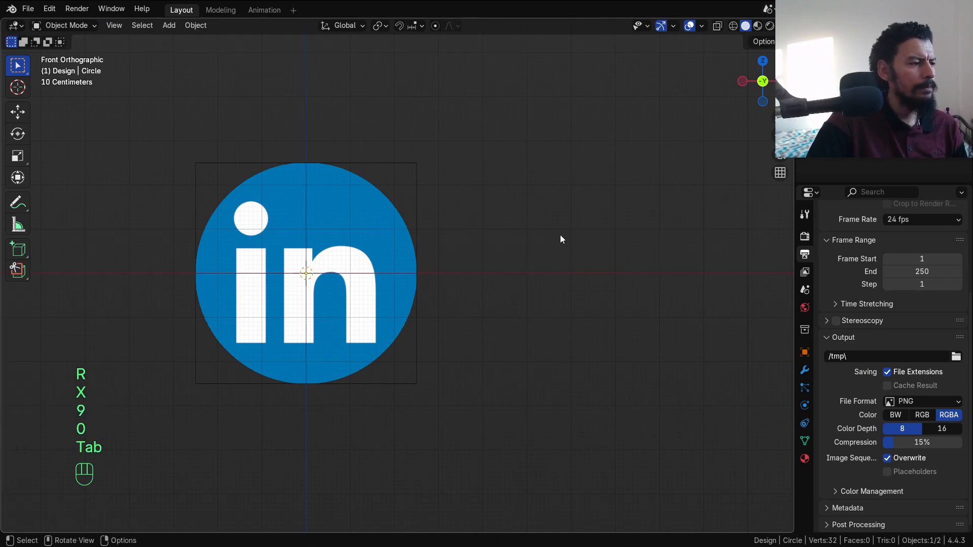
# Step: Scale the LinkedIn reference image down toward the circle's size
pyautogui.click(851, 81)
pyautogui.scroll(4, 448, 320)
pyautogui.press('s')
pyautogui.click(317, 284)
pyautogui.scroll(3, 324, 288)
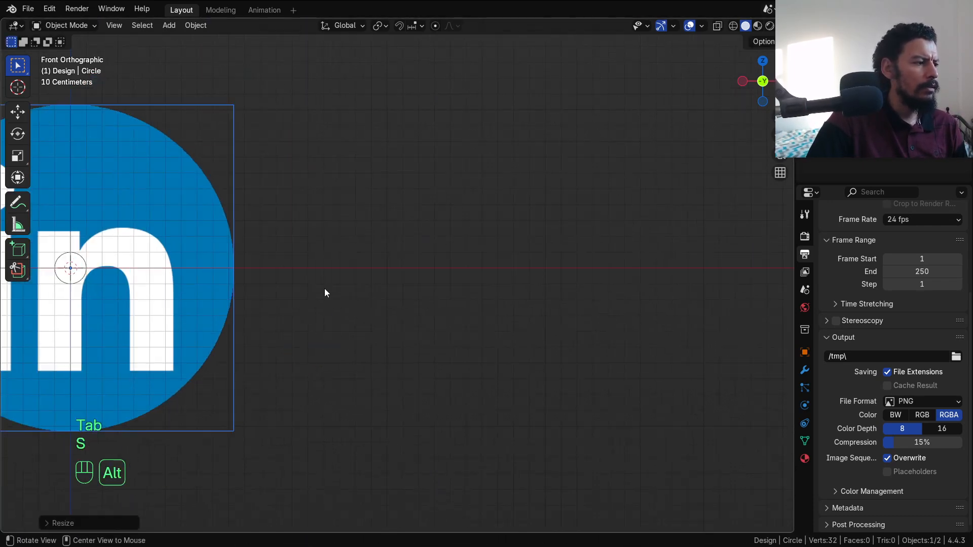
pyautogui.scroll(1, 518, 335)
pyautogui.keyDown('alt'); pyautogui.keyDown('shift'); pyautogui.moveTo(324, 287); pyautogui.dragTo(571, 337); pyautogui.keyUp('shift'); pyautogui.keyUp('alt')
pyautogui.press('s')
pyautogui.click(388, 290)
pyautogui.scroll(3, 567, 367)
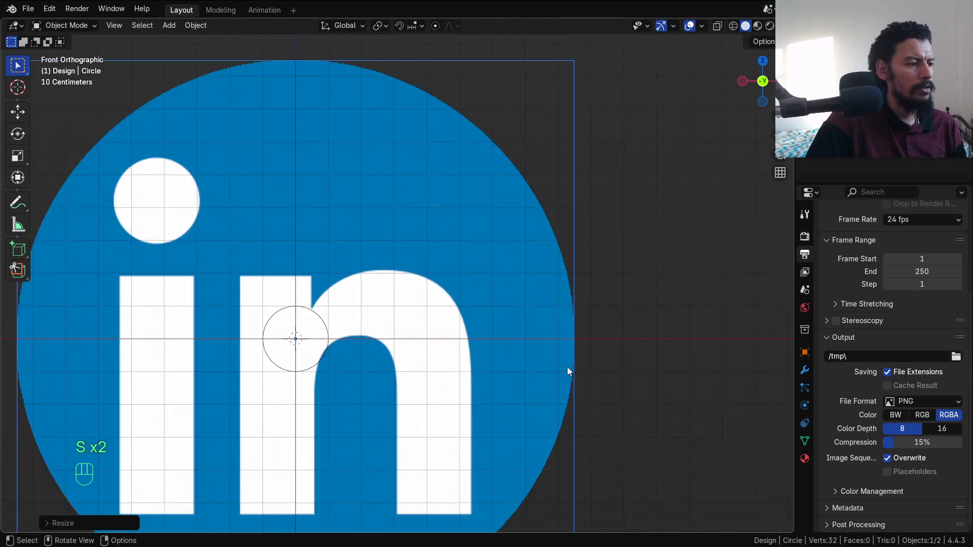
pyautogui.press('s')
pyautogui.click(374, 346)
# Step: Fine-tune the reference scale, around 0.4366, so the logo matches the circle
pyautogui.keyDown('alt'); pyautogui.keyDown('shift'); pyautogui.moveTo(437, 387); pyautogui.dragTo(466, 469); pyautogui.keyUp('shift'); pyautogui.keyUp('alt')
pyautogui.scroll(3, 466, 469)
pyautogui.press('s')
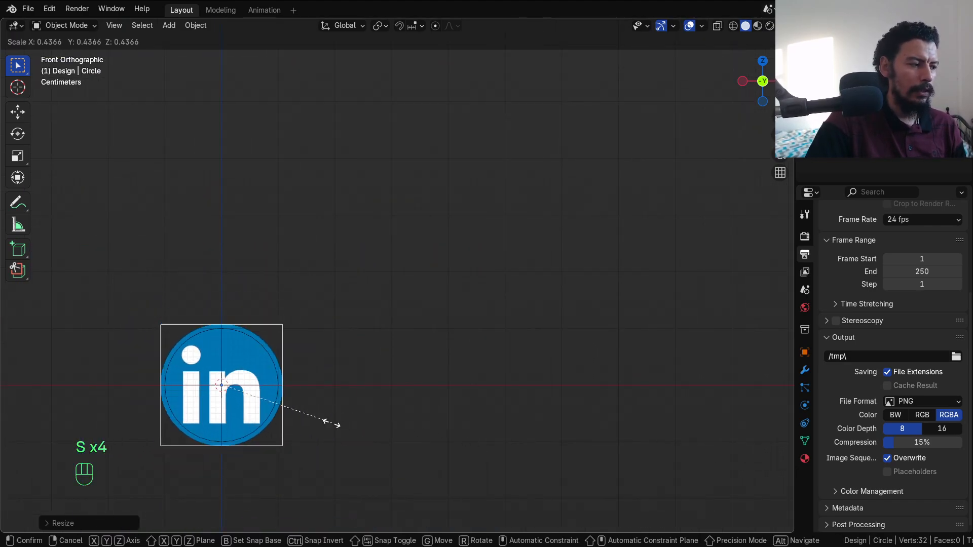
pyautogui.click(326, 422)
pyautogui.keyDown('shift'); pyautogui.moveTo(371, 392); pyautogui.dragTo(490, 351, button='middle'); pyautogui.keyUp('shift')
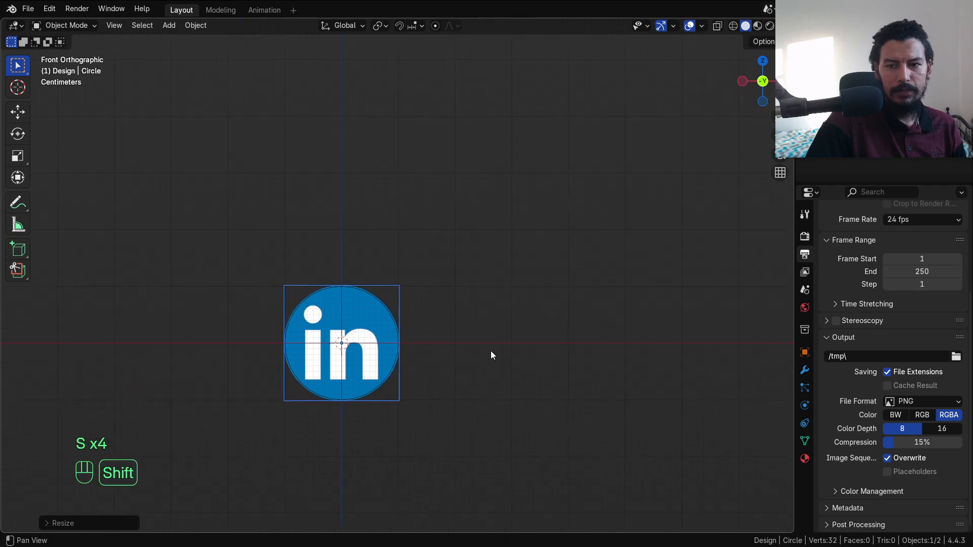
pyautogui.press('s')
pyautogui.click(494, 380)
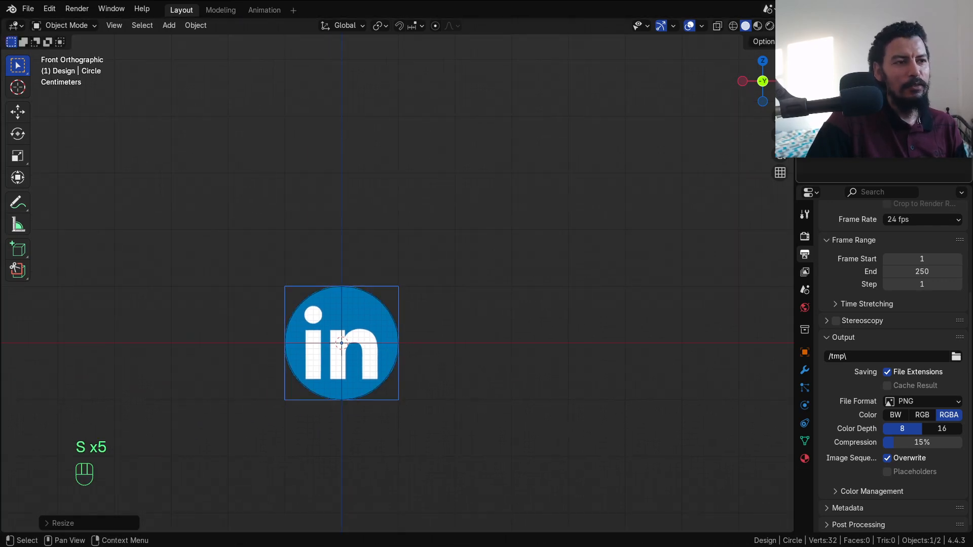
pyautogui.scroll(4, 467, 206)
pyautogui.keyDown('alt'); pyautogui.keyDown('shift'); pyautogui.moveTo(422, 271); pyautogui.dragTo(451, 233); pyautogui.keyUp('shift'); pyautogui.keyUp('alt')
# Step: Delete the helper circle
pyautogui.press('Tab')
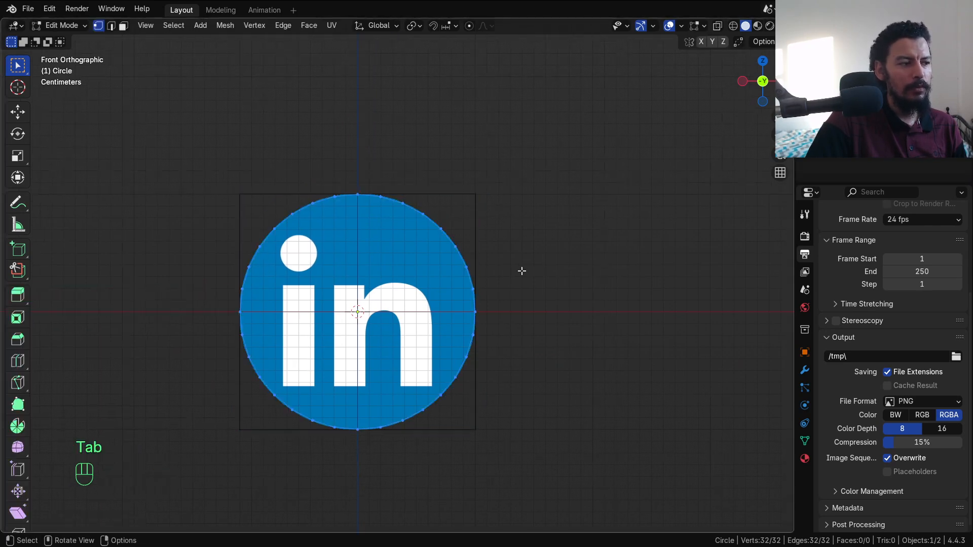
pyautogui.scroll(3, 513, 236)
pyautogui.press('Tab')
pyautogui.press('Tab')
pyautogui.press('Tab')
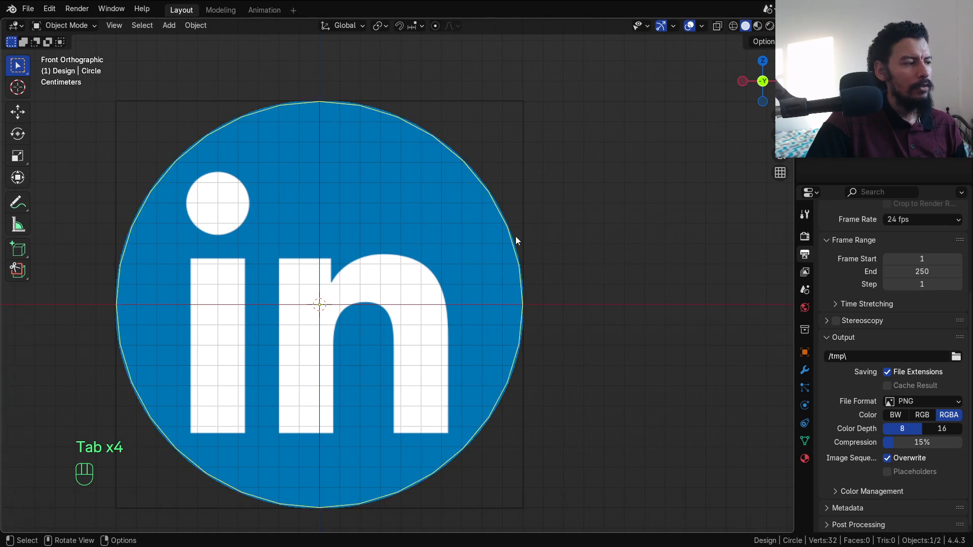
pyautogui.press('x')
pyautogui.click(510, 231)
pyautogui.hotkey('shift', 'a')
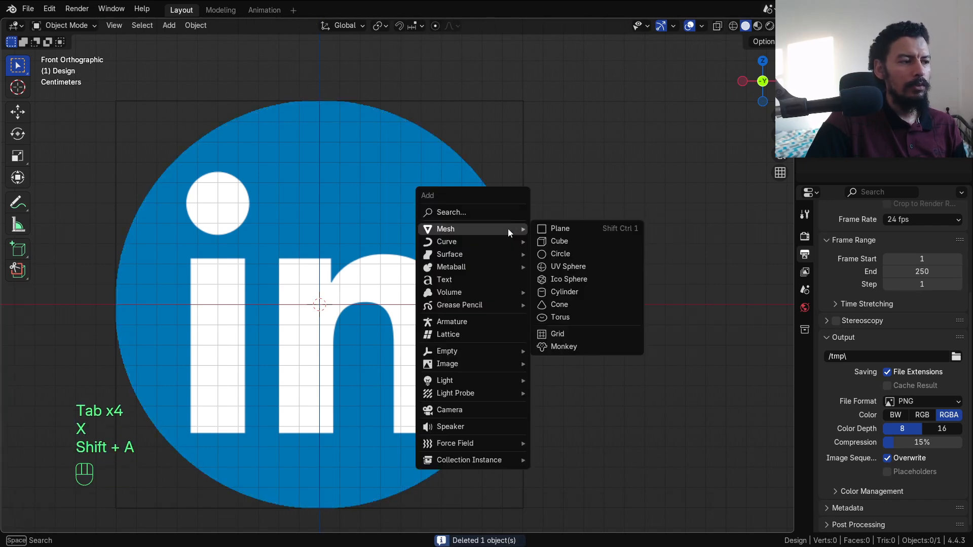
# Step: Add a 40-vertex circle rotated 90° about X over the logo
pyautogui.click(573, 254)
pyautogui.click(75, 523)
pyautogui.click(170, 385)
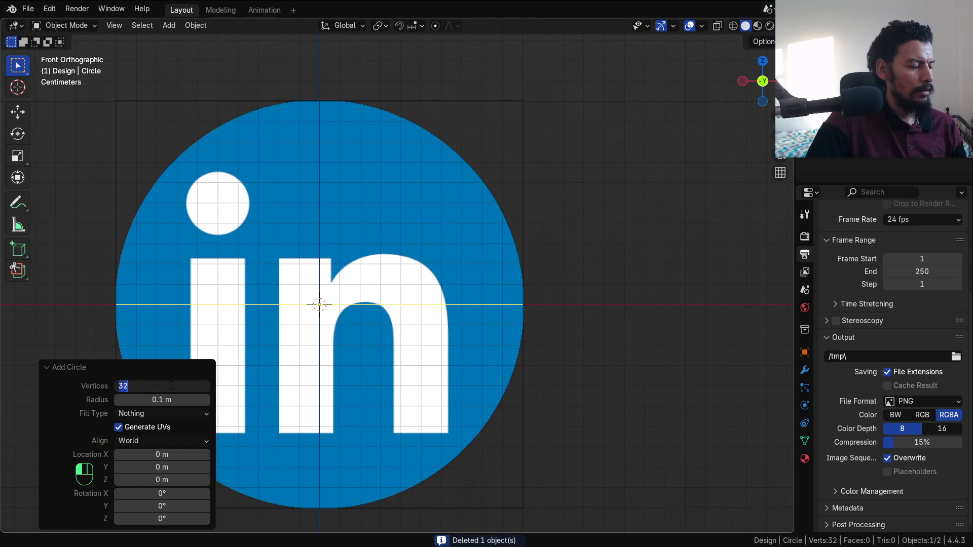
pyautogui.write('4')
pyautogui.press('Return')
pyautogui.write('r')
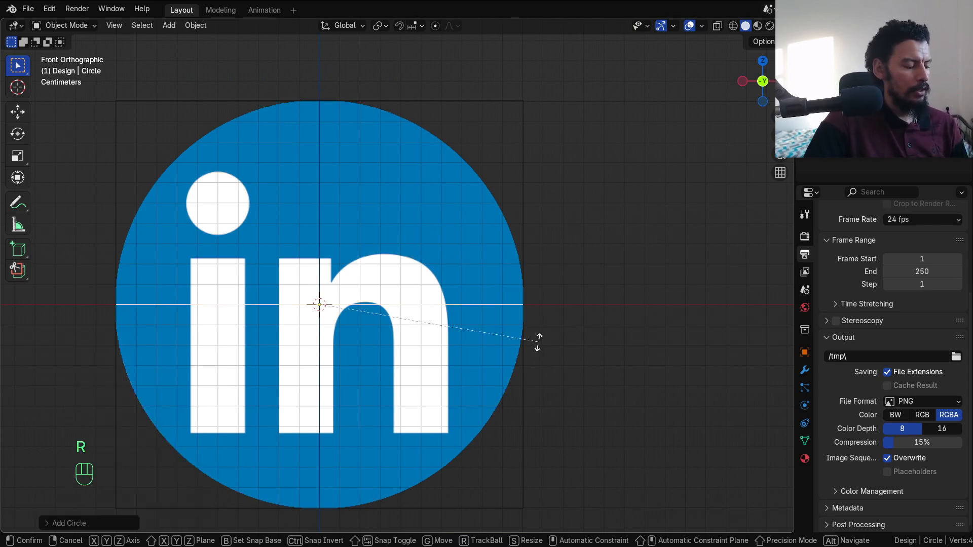
pyautogui.write('x90')
pyautogui.click(537, 342)
# Step: Fill the circle with a face and inset it twice to form rim rings
pyautogui.press('Tab')
pyautogui.scroll(2, 565, 365)
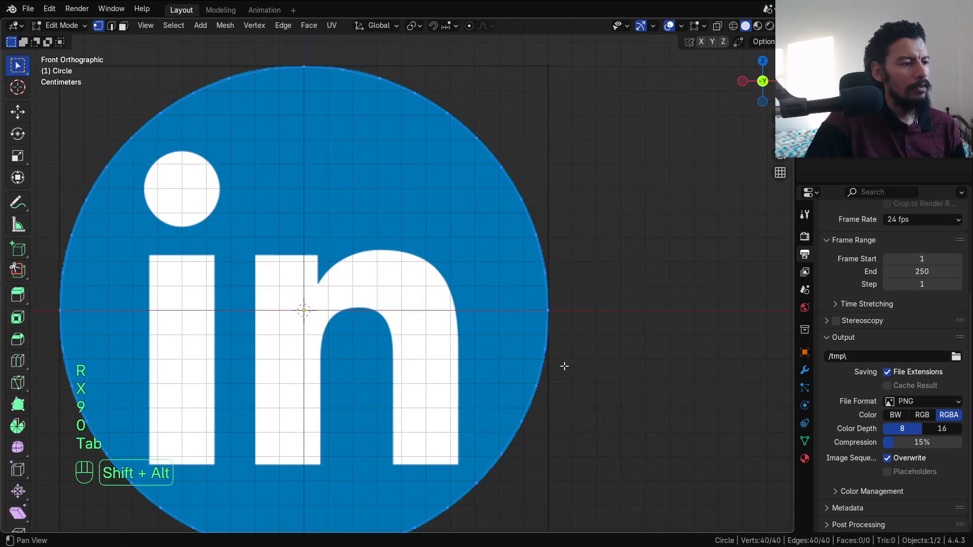
pyautogui.press('f')
pyautogui.press('i')
pyautogui.press('i')
pyautogui.press('i')
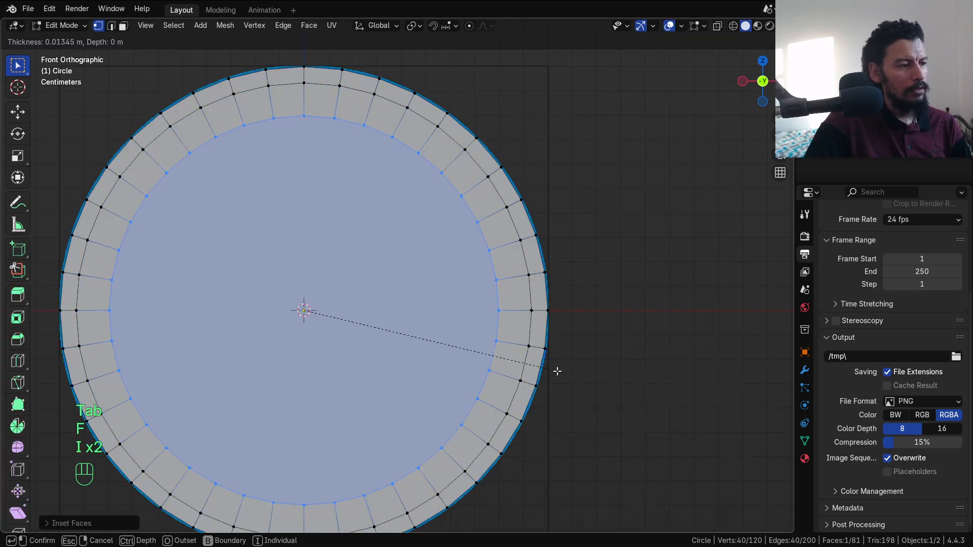
pyautogui.click(504, 361)
pyautogui.press('z')
pyautogui.click(391, 361)
# Step: Show the disk as wireframe, rename it Base, and hide it
pyautogui.press('Tab')
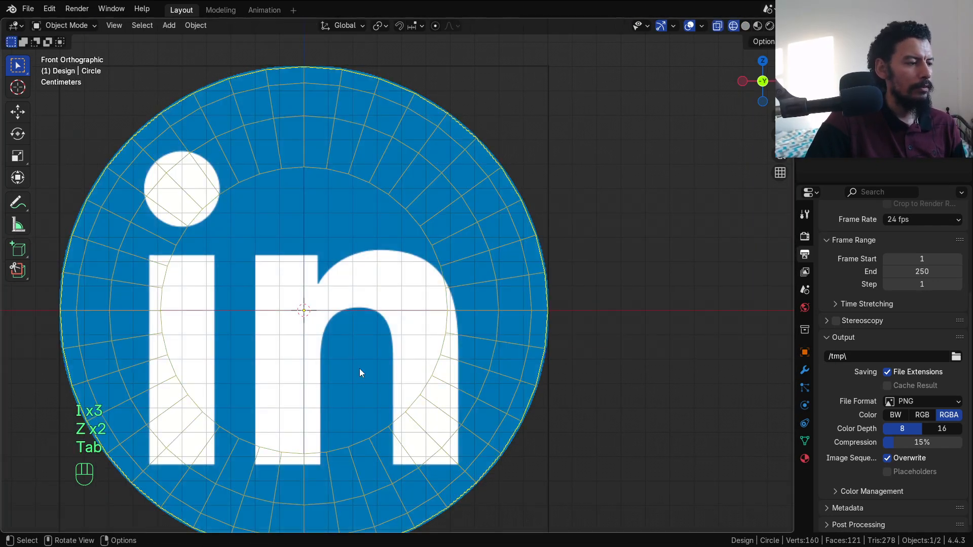
pyautogui.scroll(-2, 362, 370)
pyautogui.keyDown('alt'); pyautogui.keyDown('shift'); pyautogui.moveTo(394, 369); pyautogui.dragTo(392, 338, button='middle'); pyautogui.keyUp('shift'); pyautogui.keyUp('alt')
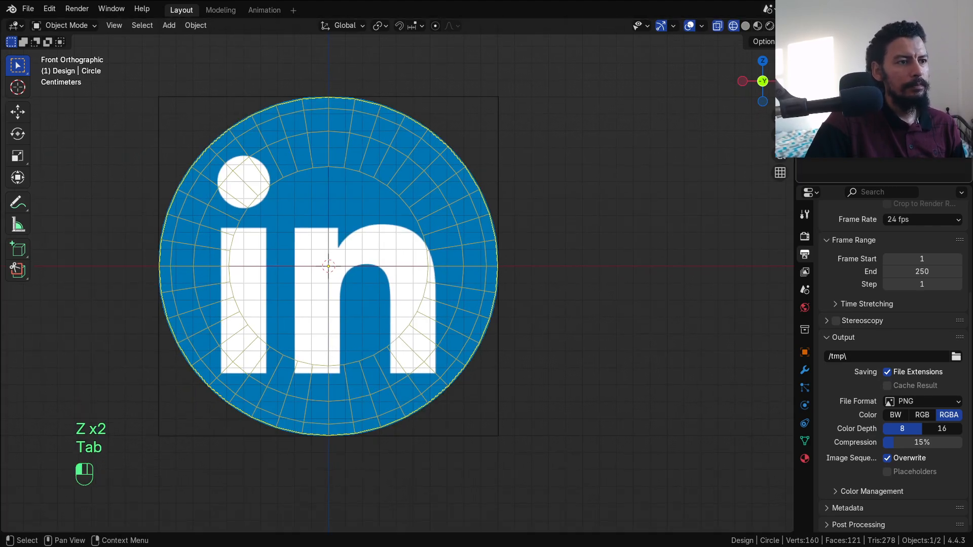
pyautogui.write('Base')
pyautogui.press('Return')
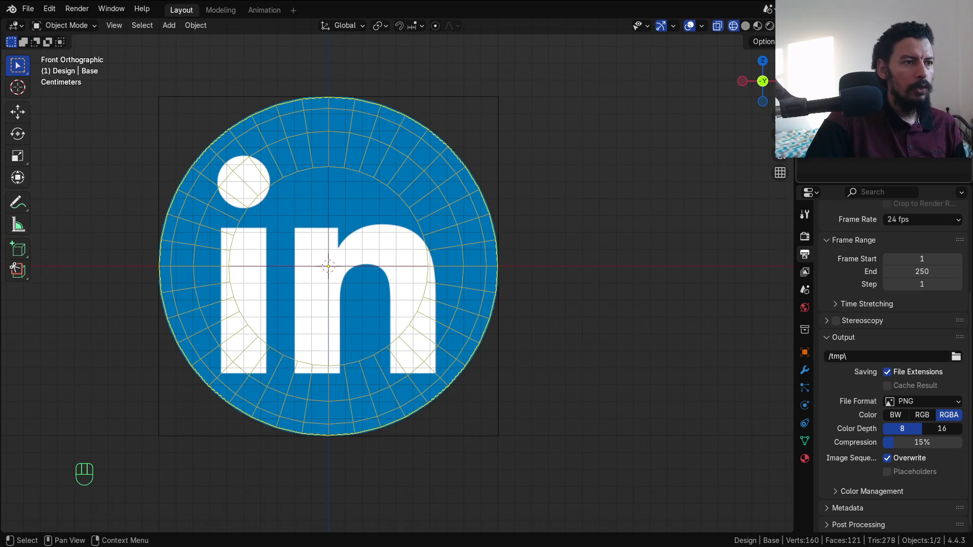
pyautogui.keyDown('alt'); pyautogui.keyDown('shift'); pyautogui.moveTo(563, 215); pyautogui.dragTo(604, 205, button='middle'); pyautogui.keyUp('shift'); pyautogui.keyUp('alt')
pyautogui.hotkey('alt', 'a')
pyautogui.keyDown('alt'); pyautogui.keyDown('shift'); pyautogui.moveTo(517, 236); pyautogui.dragTo(534, 232, button='middle'); pyautogui.keyUp('shift'); pyautogui.keyUp('alt')
pyautogui.click(951, 68)
pyautogui.keyDown('alt'); pyautogui.keyDown('shift'); pyautogui.moveTo(408, 290); pyautogui.dragTo(418, 295, button='middle'); pyautogui.keyUp('shift'); pyautogui.keyUp('alt')
pyautogui.keyDown('alt'); pyautogui.keyDown('shift'); pyautogui.moveTo(387, 324); pyautogui.dragTo(400, 320, button='middle'); pyautogui.keyUp('shift'); pyautogui.keyUp('alt')
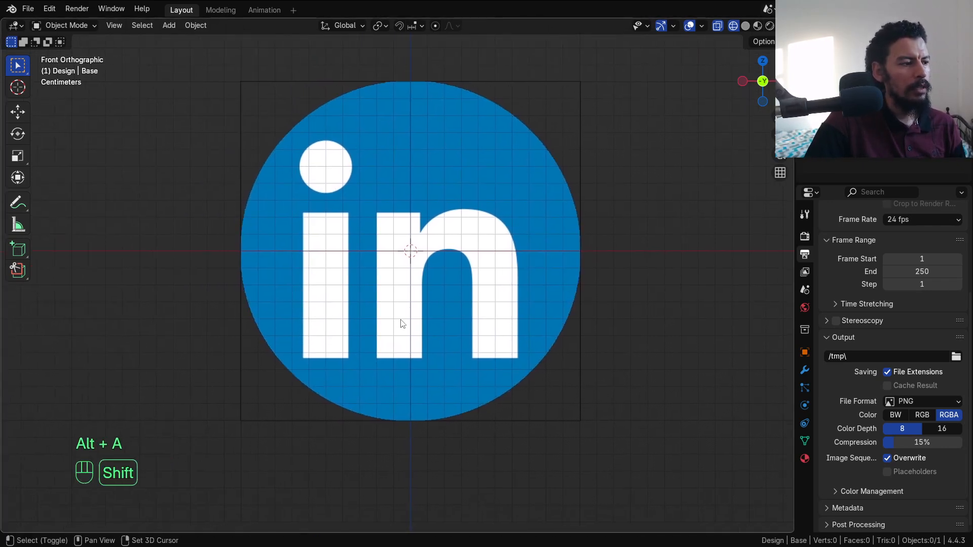
# Step: Add a 0.04 m plane at the chosen spot and rotate it 90° on X to stand upright
pyautogui.keyDown('shift'); pyautogui.rightClick(399, 359); pyautogui.keyUp('shift')
pyautogui.hotkey('shift', 'a')
pyautogui.moveTo(383, 302)
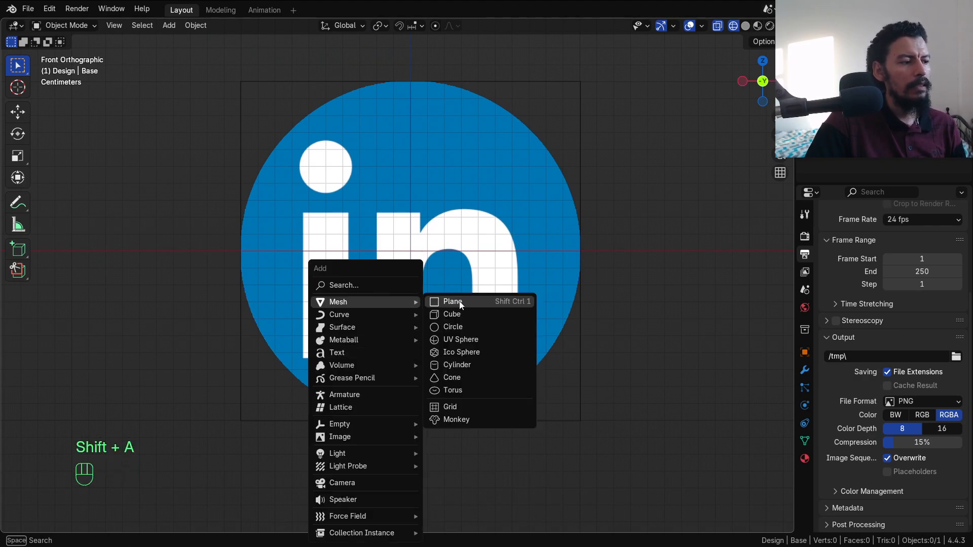
pyautogui.click(445, 304)
pyautogui.scroll(1, 435, 328)
pyautogui.click(98, 522)
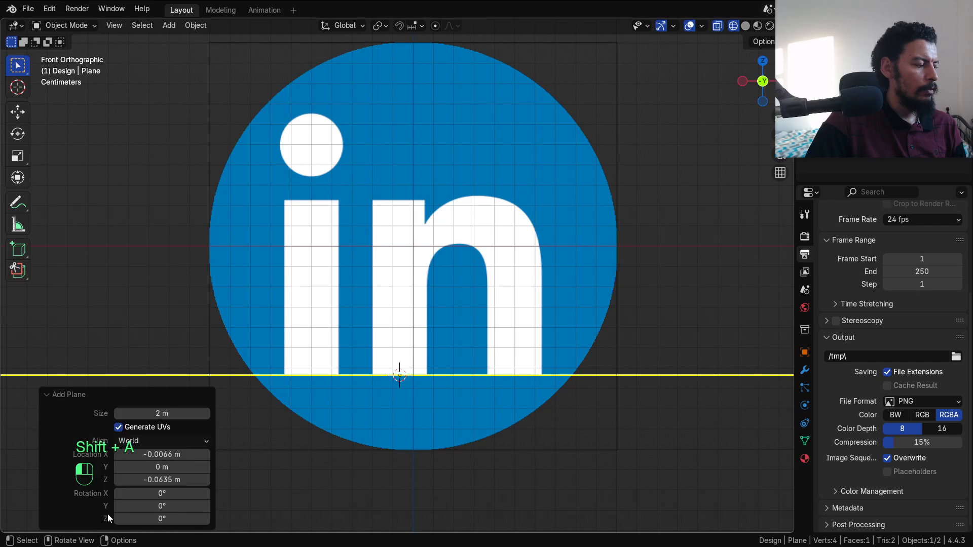
pyautogui.doubleClick(171, 414)
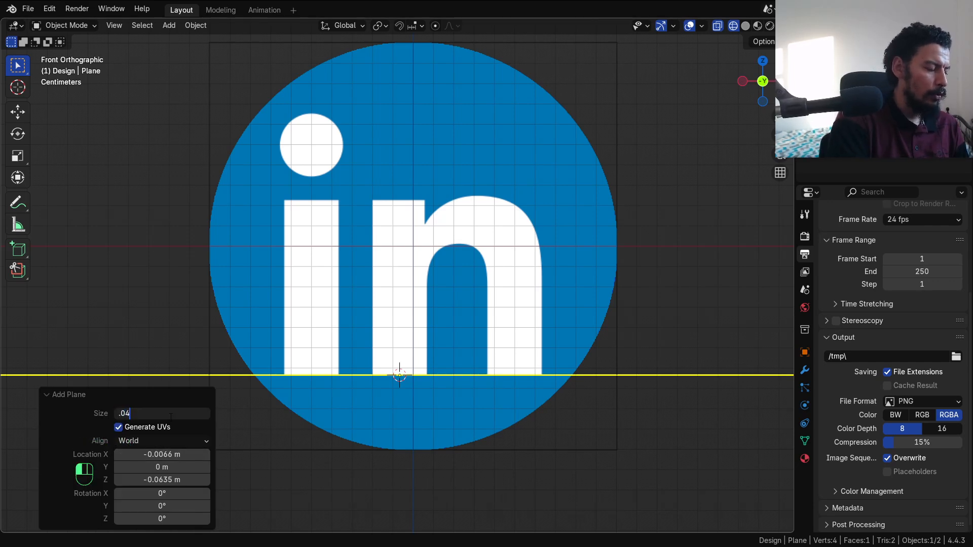
pyautogui.press('Return')
pyautogui.press('r')
pyautogui.press('x')
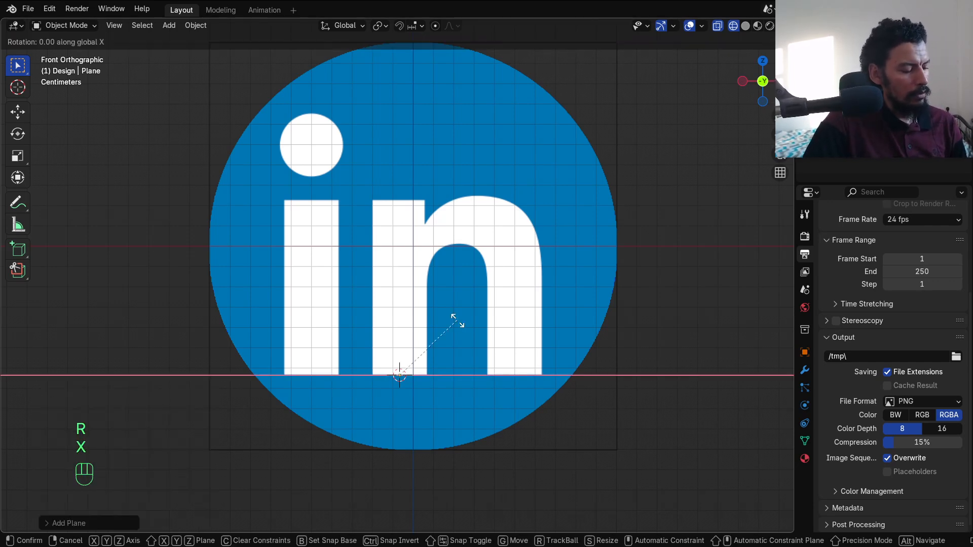
pyautogui.press('9')
pyautogui.press('0')
# Step: In Edit Mode, shrink the square and move it to the bottom of the n's stem
pyautogui.press('Tab')
pyautogui.scroll(1, 491, 421)
pyautogui.scroll(2, 491, 421)
pyautogui.press('s')
pyautogui.click(456, 467)
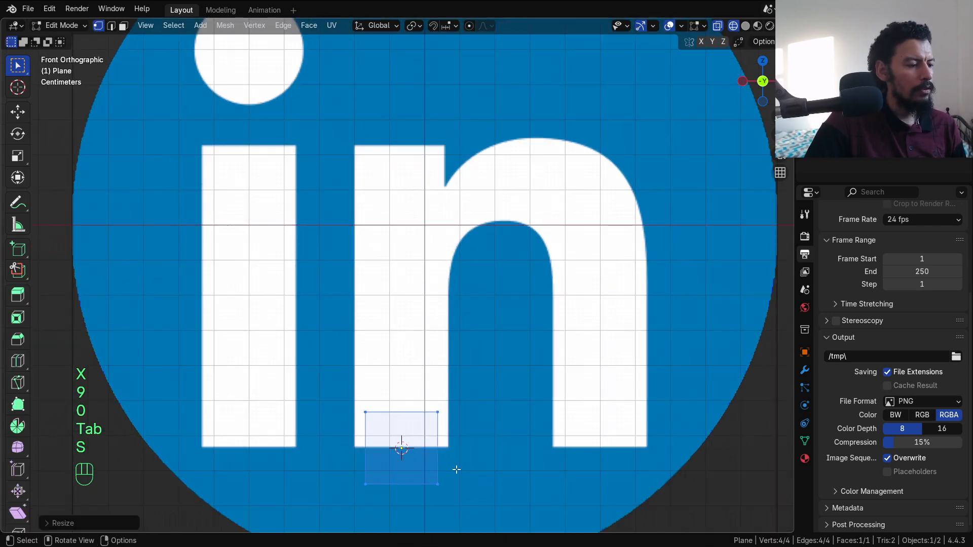
pyautogui.keyDown('alt'); pyautogui.keyDown('shift'); pyautogui.moveTo(455, 467); pyautogui.dragTo(456, 452); pyautogui.keyUp('shift'); pyautogui.keyUp('alt')
pyautogui.press('g')
pyautogui.keyDown('shift'); pyautogui.click(435, 427); pyautogui.keyUp('shift')
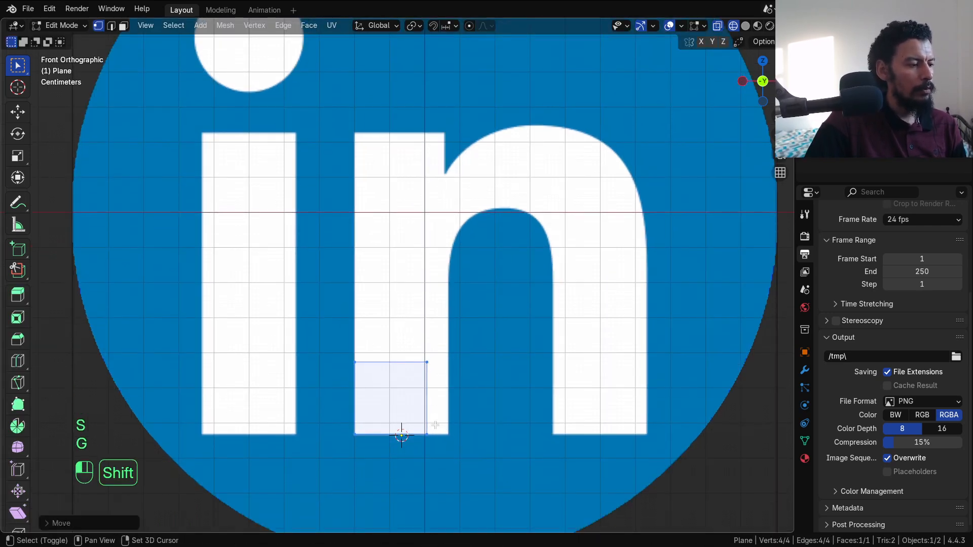
# Step: Align the square's right edge with the stem's side and its top edge with the stem's top
pyautogui.click(435, 427)
pyautogui.keyDown('shift'); pyautogui.click(436, 366); pyautogui.keyUp('shift')
pyautogui.press('g')
pyautogui.press('x')
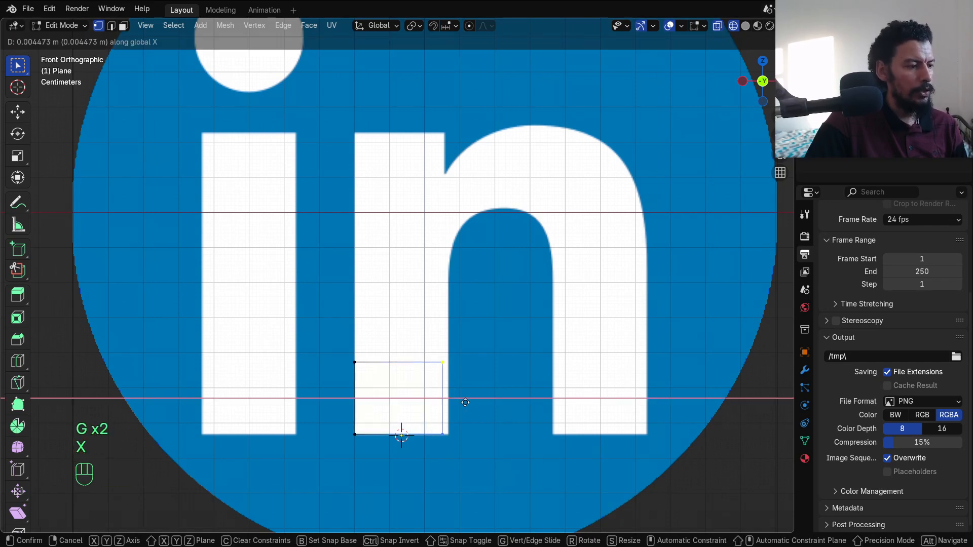
pyautogui.keyDown('shift'); pyautogui.click(467, 403); pyautogui.keyUp('shift')
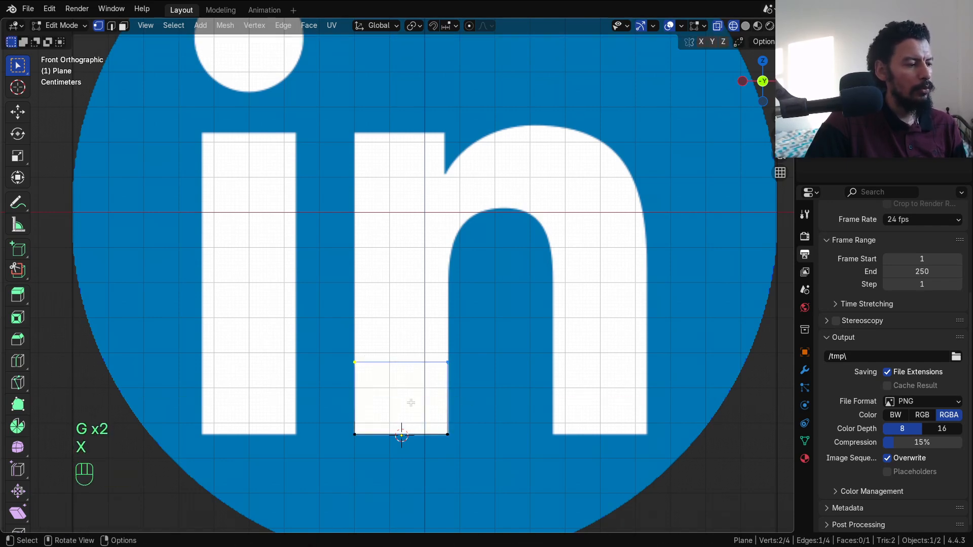
pyautogui.press('g')
pyautogui.press('z')
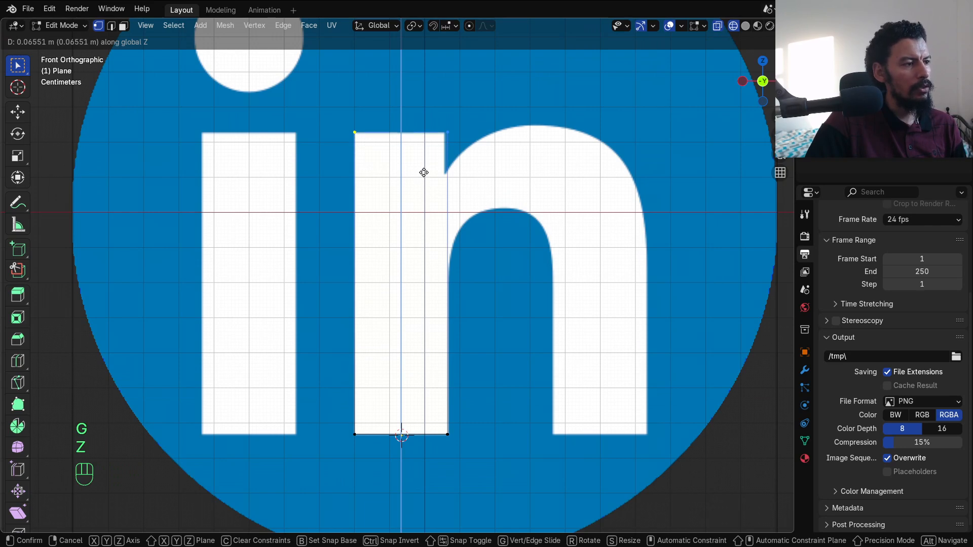
pyautogui.click(423, 173)
pyautogui.keyDown('alt'); pyautogui.keyDown('shift'); pyautogui.moveTo(442, 198); pyautogui.dragTo(425, 198); pyautogui.keyUp('shift'); pyautogui.keyUp('alt')
# Step: Add a loop cut near the stem's top and fit the right corner to where the arch begins
pyautogui.hotkey('ctrl', 'r')
pyautogui.click(433, 212)
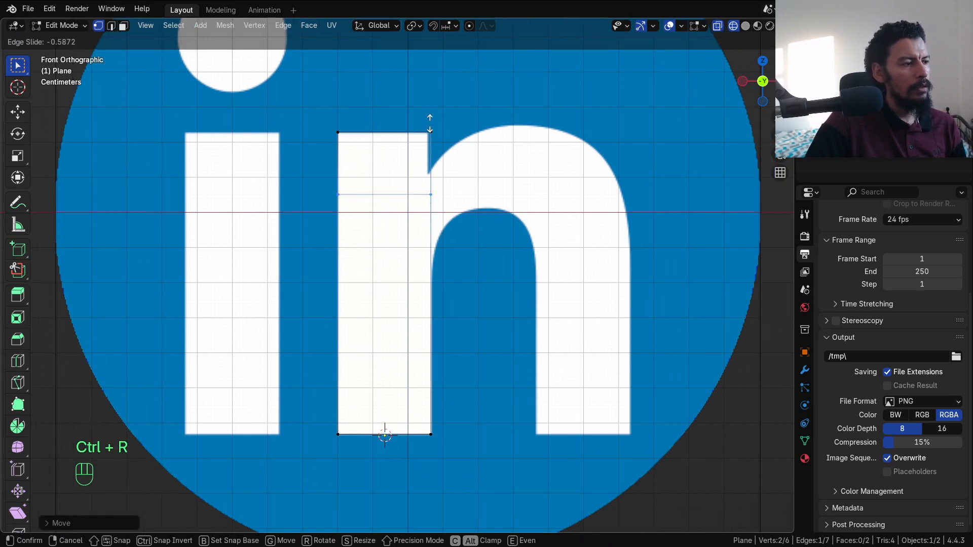
pyautogui.click(430, 105)
pyautogui.click(431, 132)
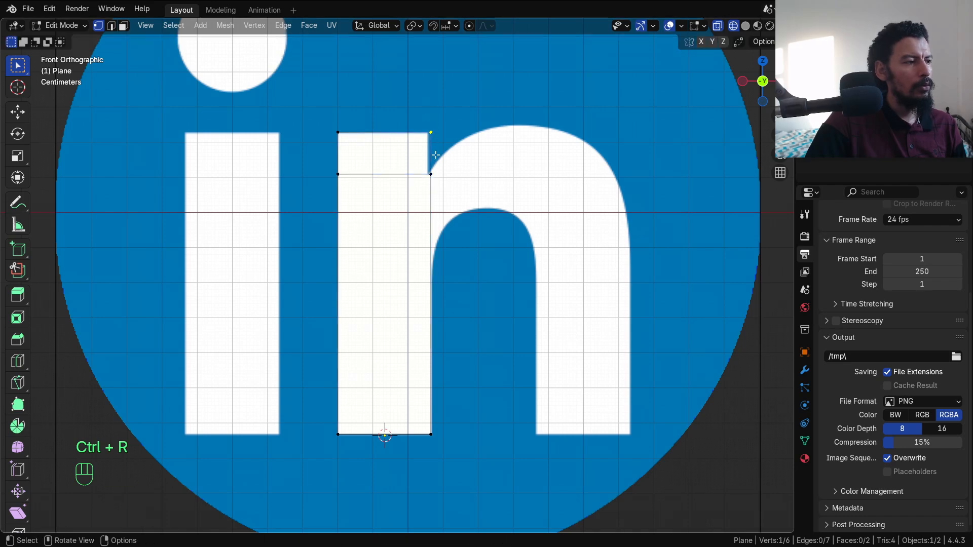
pyautogui.keyDown('shift'); pyautogui.click(431, 174); pyautogui.keyUp('shift')
pyautogui.press('g')
pyautogui.press('x')
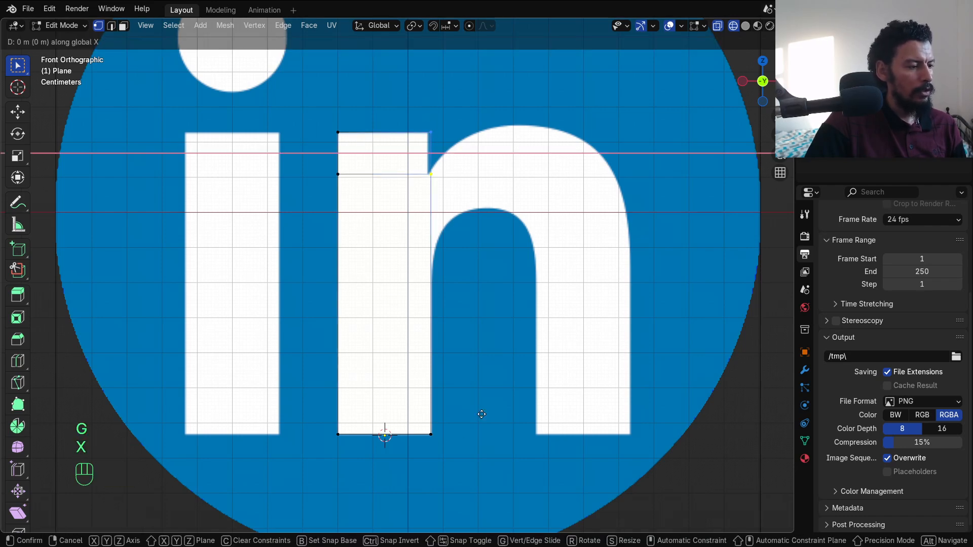
pyautogui.click(480, 413)
pyautogui.click(432, 174)
pyautogui.keyDown('shift'); pyautogui.click(431, 135); pyautogui.keyUp('shift')
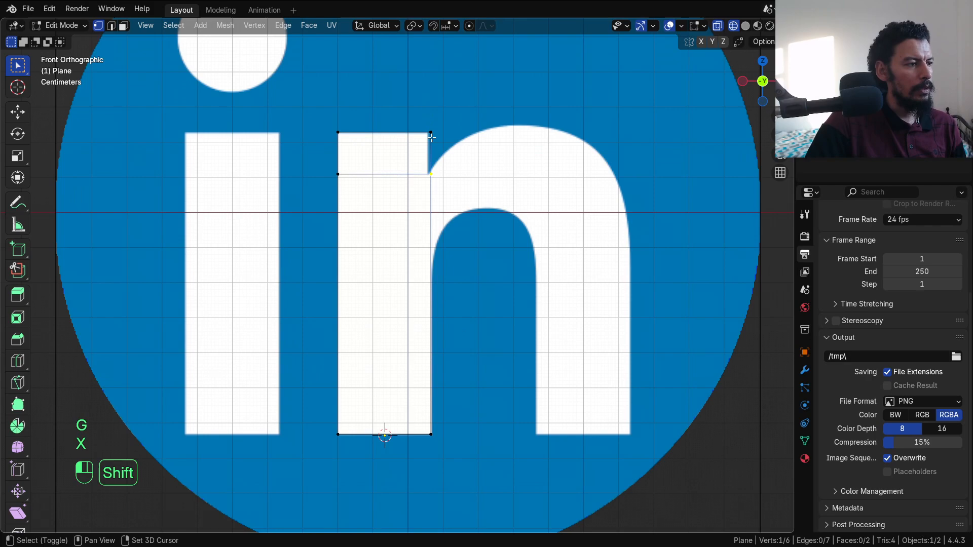
pyautogui.press('g')
pyautogui.click(450, 176)
# Step: Add a second loop cut at the inner arch's start and fit its right vertex to the arch edge
pyautogui.hotkey('ctrl', 'r')
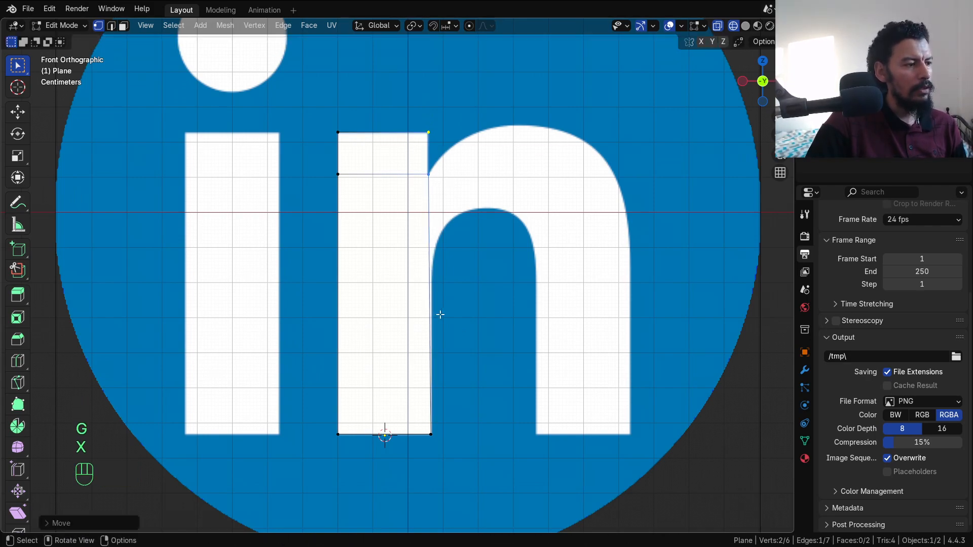
pyautogui.click(433, 316)
pyautogui.click(443, 285)
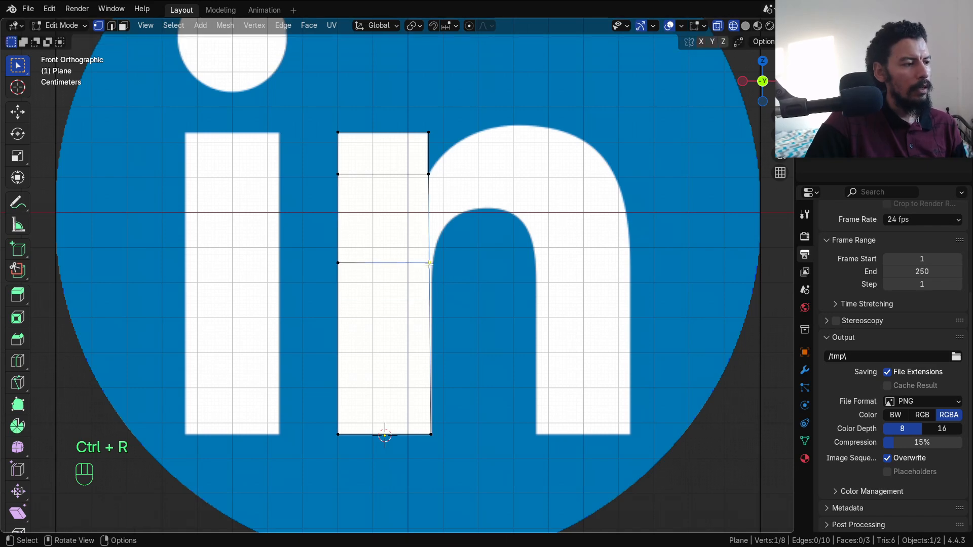
pyautogui.scroll(2, 444, 279)
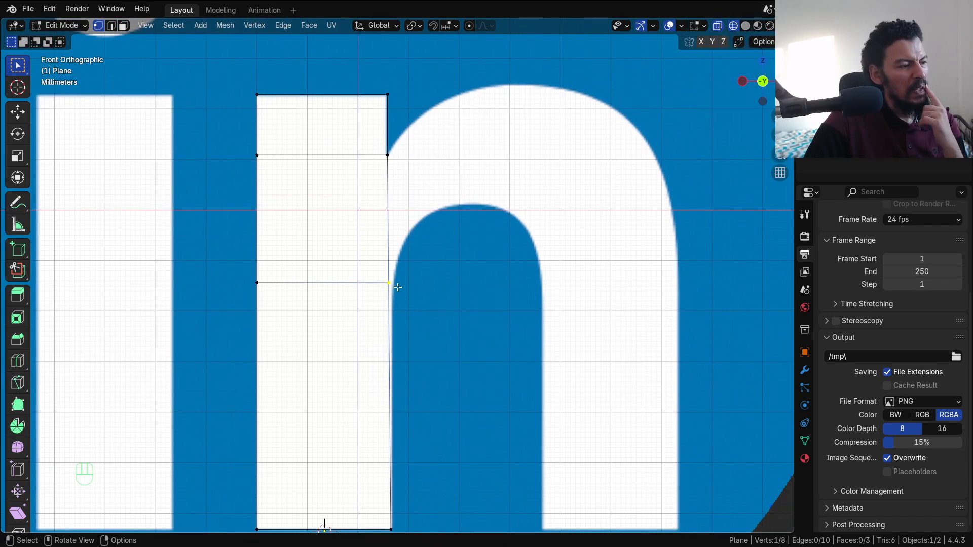
pyautogui.press('g')
pyautogui.click(402, 285)
# Step: Extrude a chain of vertices tracing the inner curve of the n's arch down its right side
pyautogui.press('e')
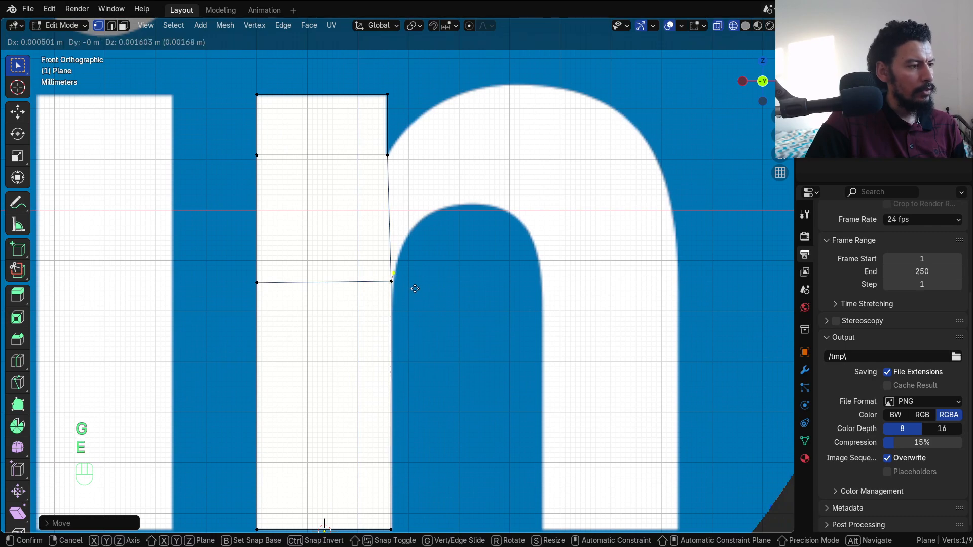
pyautogui.press('e')
pyautogui.click(440, 236)
pyautogui.press('e')
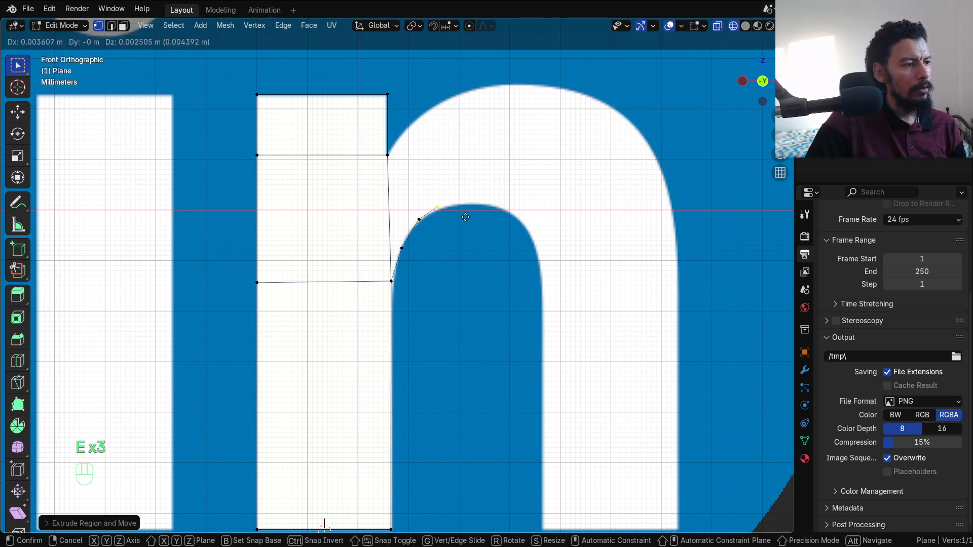
pyautogui.click(484, 217)
pyautogui.press('e')
pyautogui.click(523, 218)
pyautogui.press('e')
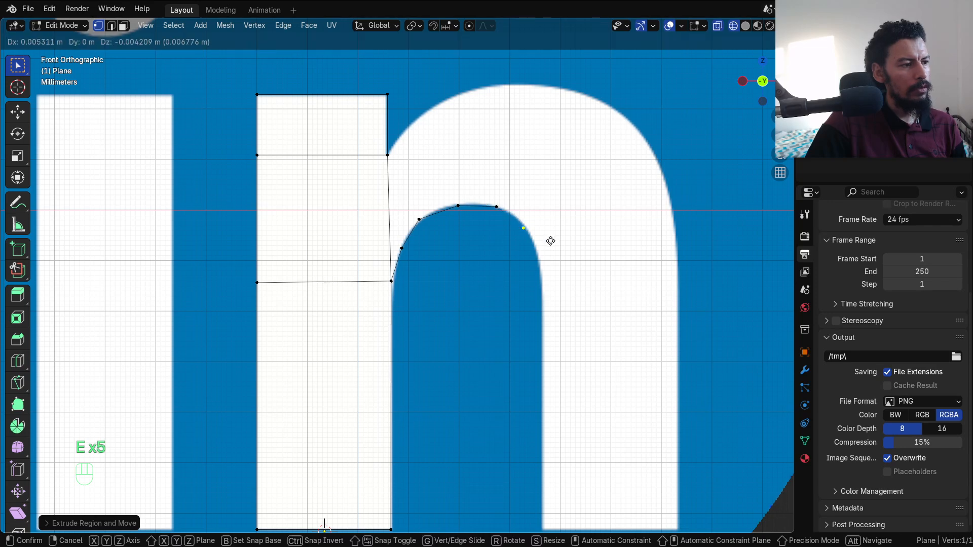
pyautogui.click(555, 242)
pyautogui.press('e')
pyautogui.click(566, 272)
pyautogui.press('e')
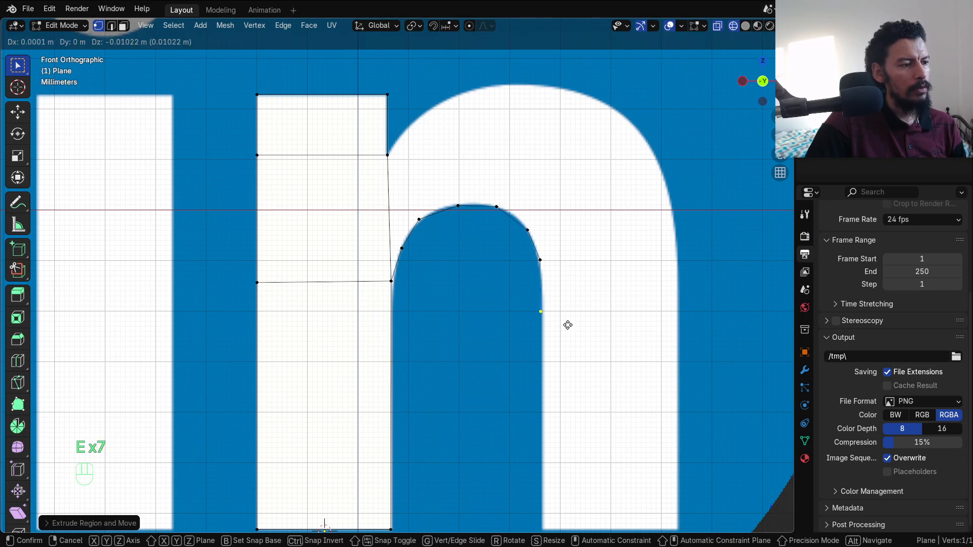
pyautogui.click(566, 324)
# Step: Extrude vertices from the stem's top corner tracing the outer curve of the arch
pyautogui.click(391, 152)
pyautogui.press('e')
pyautogui.click(412, 125)
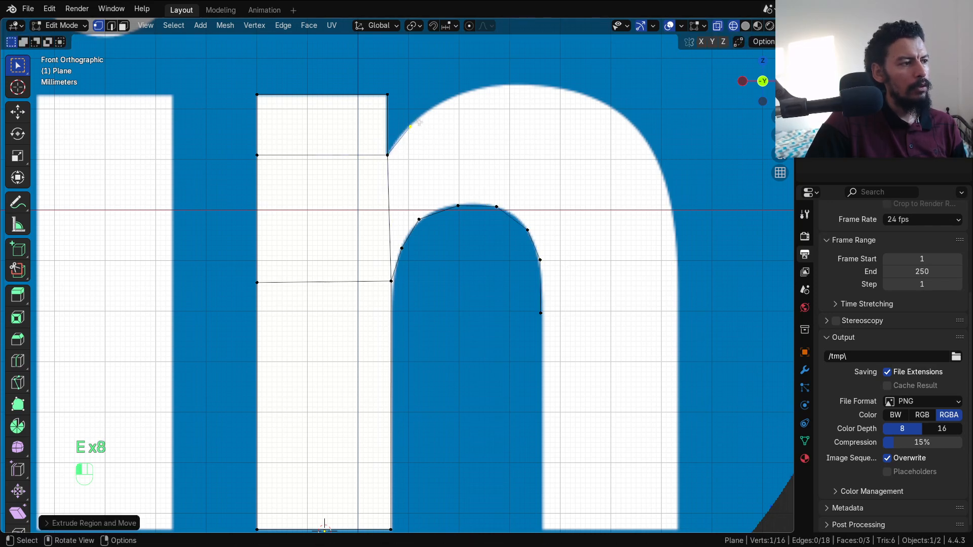
pyautogui.press('e')
pyautogui.click(469, 88)
pyautogui.press('e')
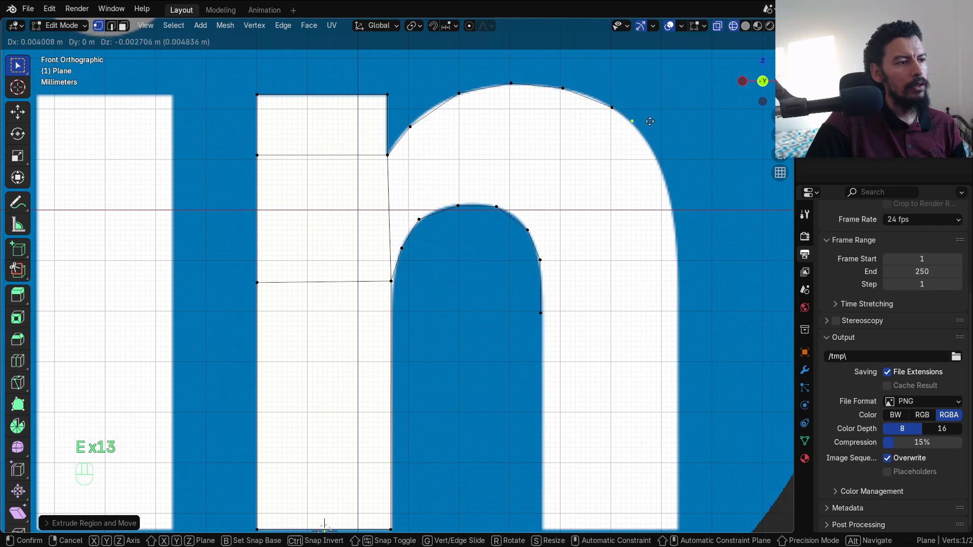
pyautogui.click(671, 161)
# Step: Fill faces between the inner and outer arch curves, adding an outer right vertex for the last face
pyautogui.click(391, 278)
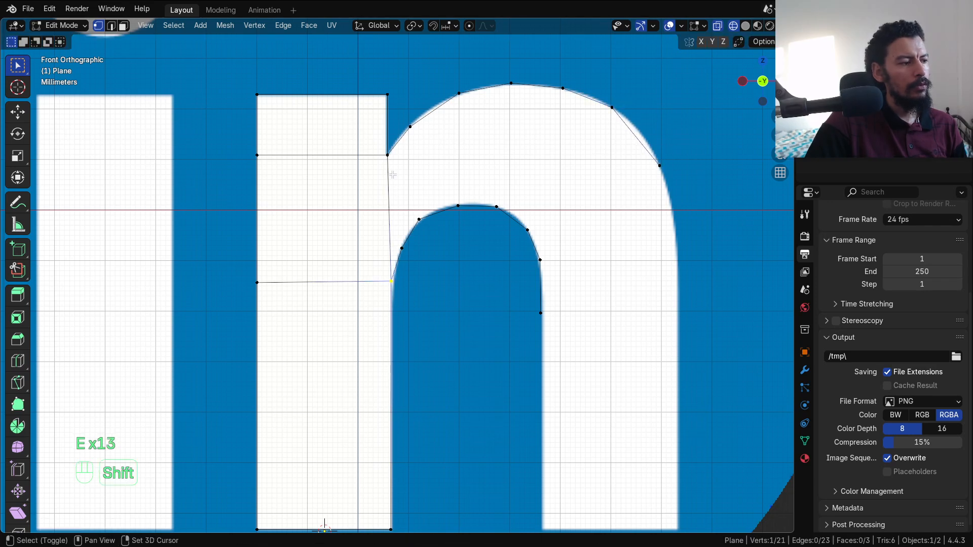
pyautogui.keyDown('shift'); pyautogui.click(389, 156); pyautogui.keyUp('shift')
pyautogui.press('f')
pyautogui.press('f')
pyautogui.press('f')
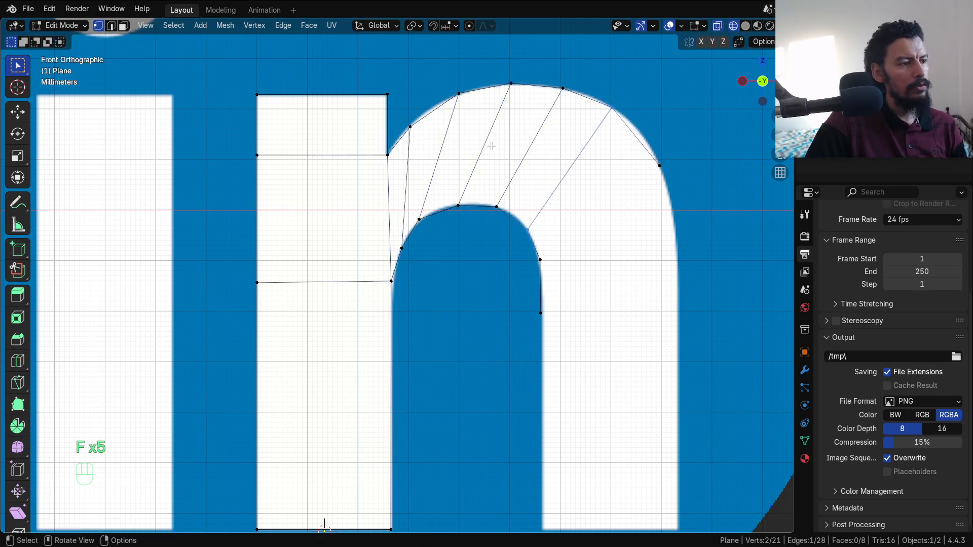
pyautogui.press('e')
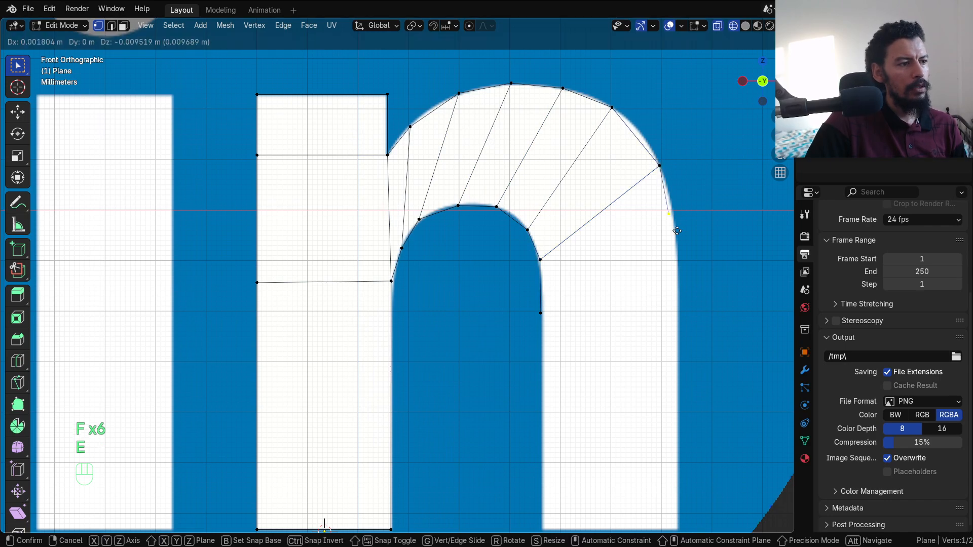
pyautogui.click(683, 239)
pyautogui.keyDown('shift'); pyautogui.click(540, 313); pyautogui.keyUp('shift')
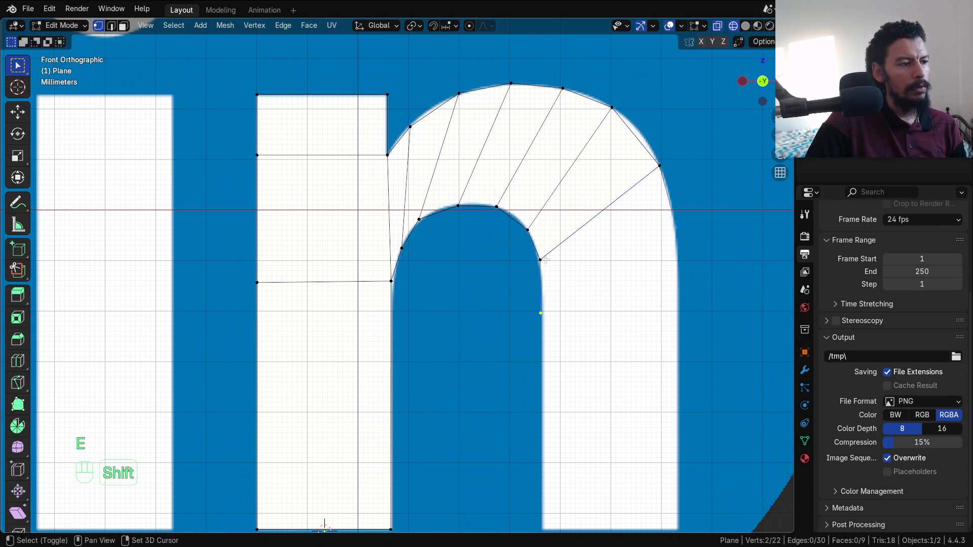
pyautogui.keyDown('shift'); pyautogui.click(646, 176); pyautogui.keyUp('shift')
pyautogui.press('f')
pyautogui.scroll(-3, 622, 261)
# Step: Extrude the arch's lower edge straight down on Z to the n's bottom and align the corner vertex
pyautogui.keyDown('alt'); pyautogui.keyDown('shift'); pyautogui.moveTo(561, 282); pyautogui.dragTo(535, 203); pyautogui.keyUp('shift'); pyautogui.keyUp('alt')
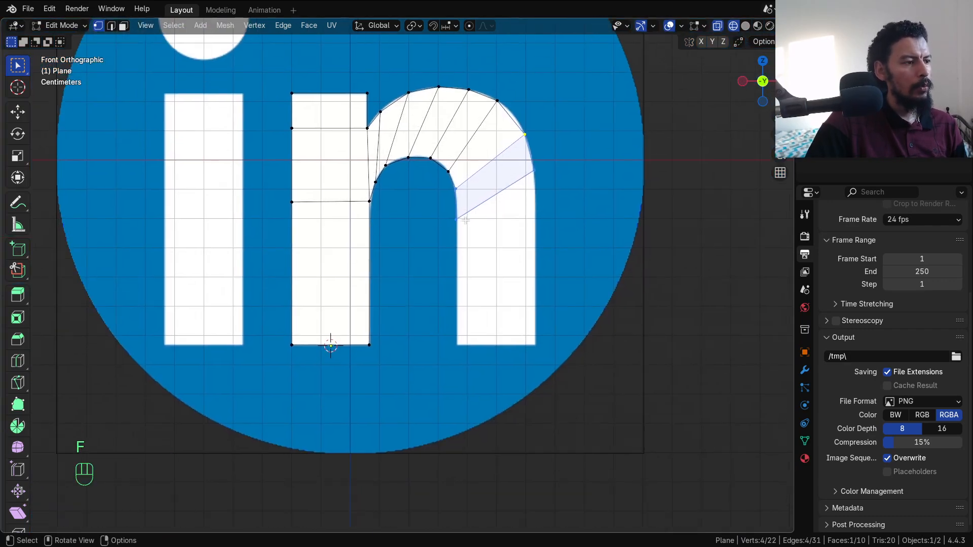
pyautogui.click(465, 221)
pyautogui.keyDown('shift'); pyautogui.click(539, 180); pyautogui.keyUp('shift')
pyautogui.press('e')
pyautogui.press('z')
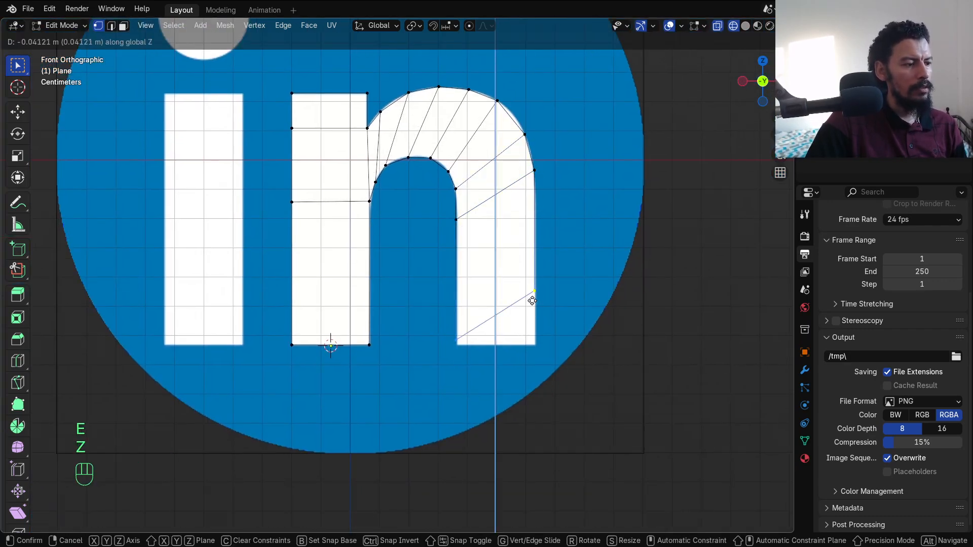
pyautogui.click(537, 299)
pyautogui.press('g')
pyautogui.press('z')
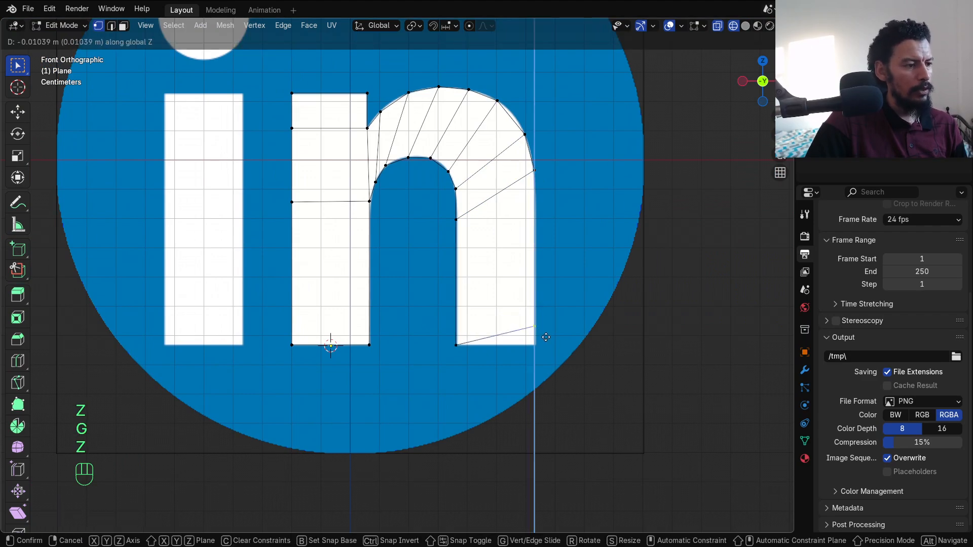
pyautogui.click(555, 352)
# Step: Duplicate a vertical edge to the letter's side and extrude it sideways along X into a new strip
pyautogui.press('Tab')
pyautogui.scroll(-2, 417, 249)
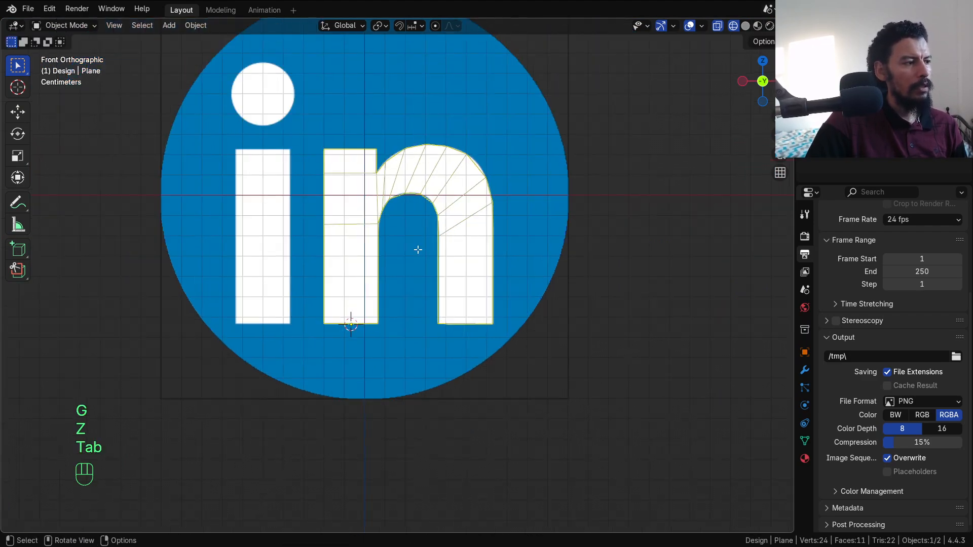
pyautogui.press('Tab')
pyautogui.keyDown('alt'); pyautogui.keyDown('shift'); pyautogui.moveTo(416, 250); pyautogui.dragTo(483, 251); pyautogui.keyUp('shift'); pyautogui.keyUp('alt')
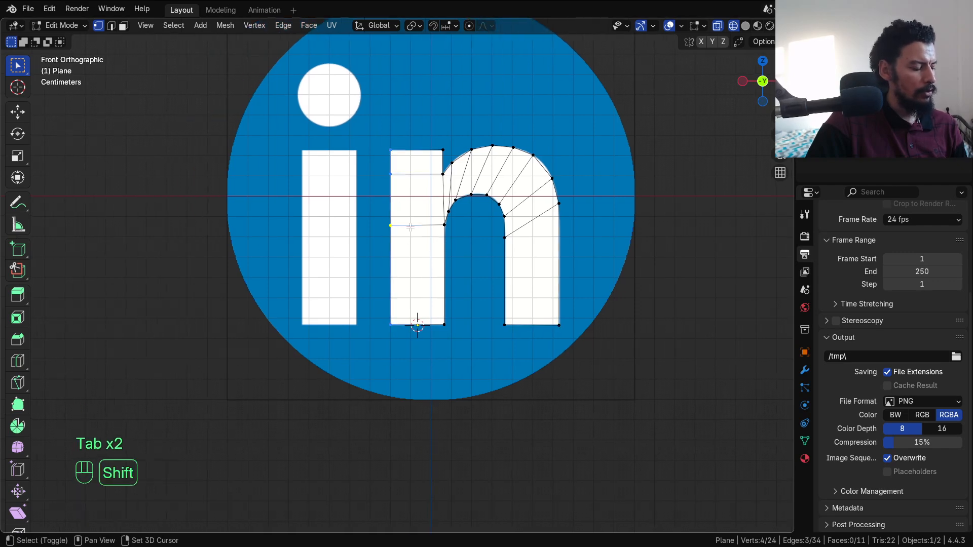
pyautogui.hotkey('shift', 'd')
pyautogui.press('x')
pyautogui.click(376, 223)
pyautogui.press('e')
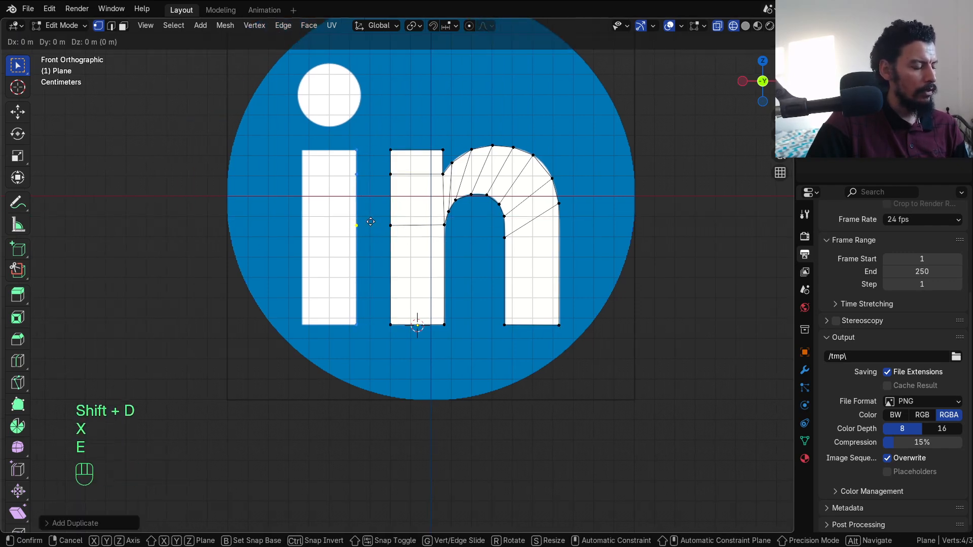
pyautogui.press('x')
pyautogui.click(314, 213)
# Step: Return to Object Mode and place the 3D cursor at the centre of the i's dot
pyautogui.keyDown('alt'); pyautogui.keyDown('shift'); pyautogui.moveTo(366, 142); pyautogui.dragTo(390, 238); pyautogui.keyUp('shift'); pyautogui.keyUp('alt')
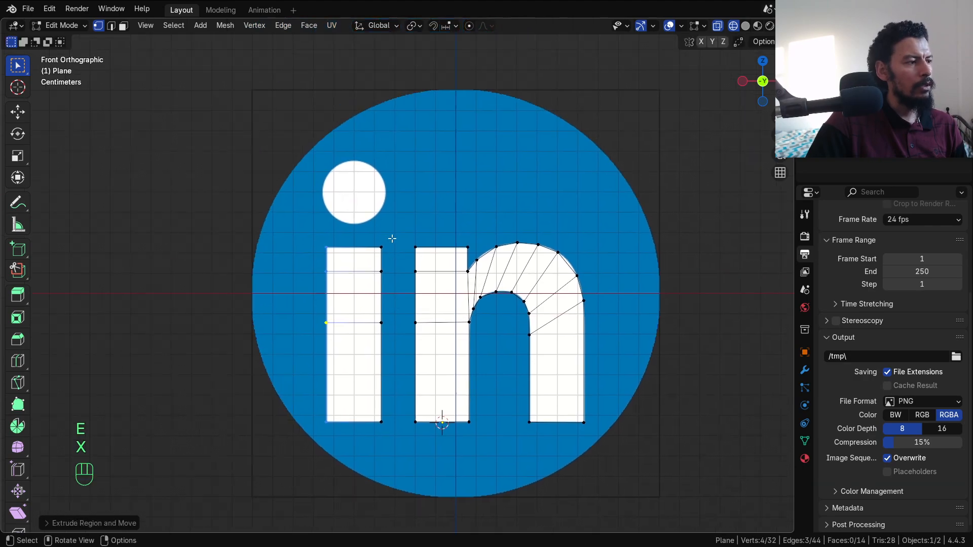
pyautogui.press('Tab')
pyautogui.keyDown('shift'); pyautogui.rightClick(354, 195); pyautogui.keyUp('shift')
pyautogui.hotkey('shift', 'a')
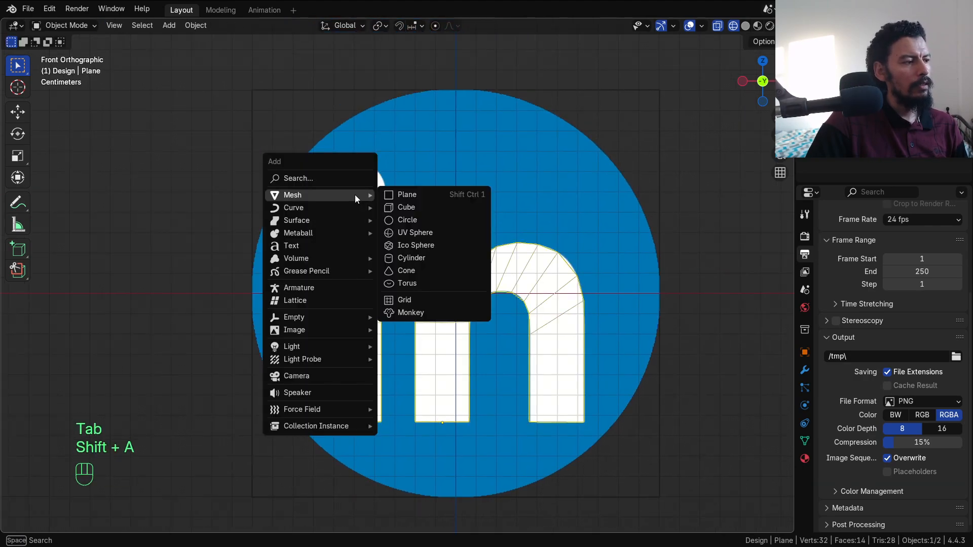
# Step: Add a mesh circle at the i's dot with 24 vertices
pyautogui.click(413, 219)
pyautogui.click(74, 523)
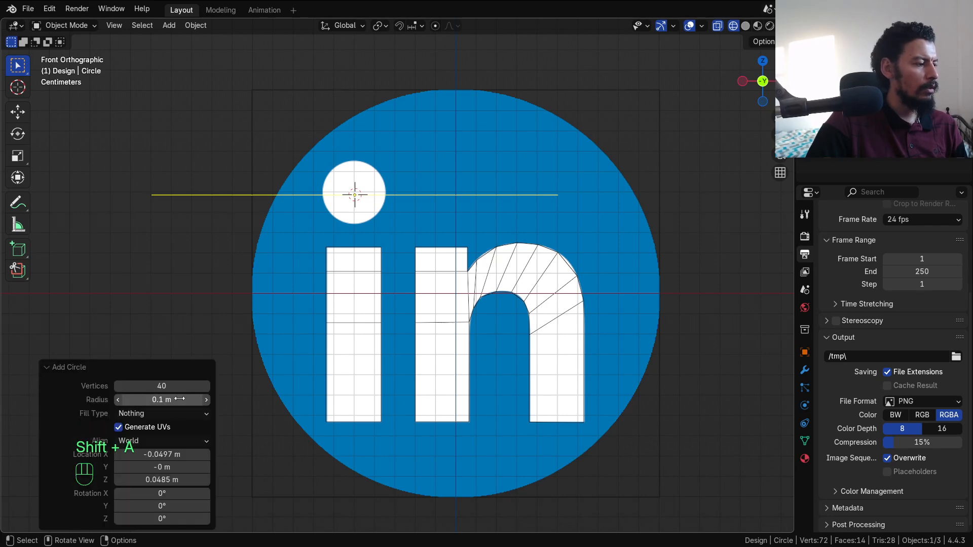
pyautogui.click(173, 365)
pyautogui.click(76, 522)
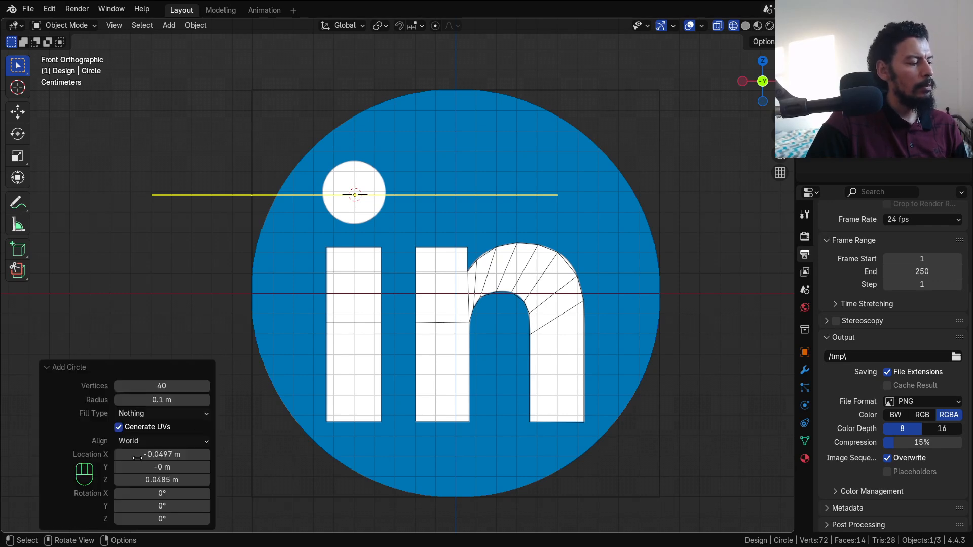
pyautogui.click(167, 386)
pyautogui.write('24')
pyautogui.press('Return')
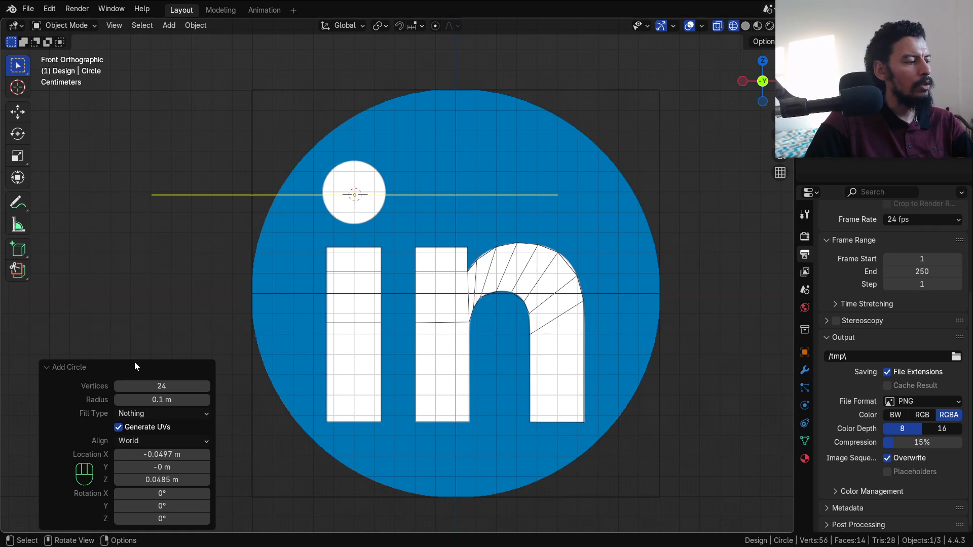
pyautogui.click(135, 363)
# Step: Scale the circle down to the dot's size and rotate it 90° on X to stand upright
pyautogui.press('s')
pyautogui.click(415, 226)
pyautogui.press('s')
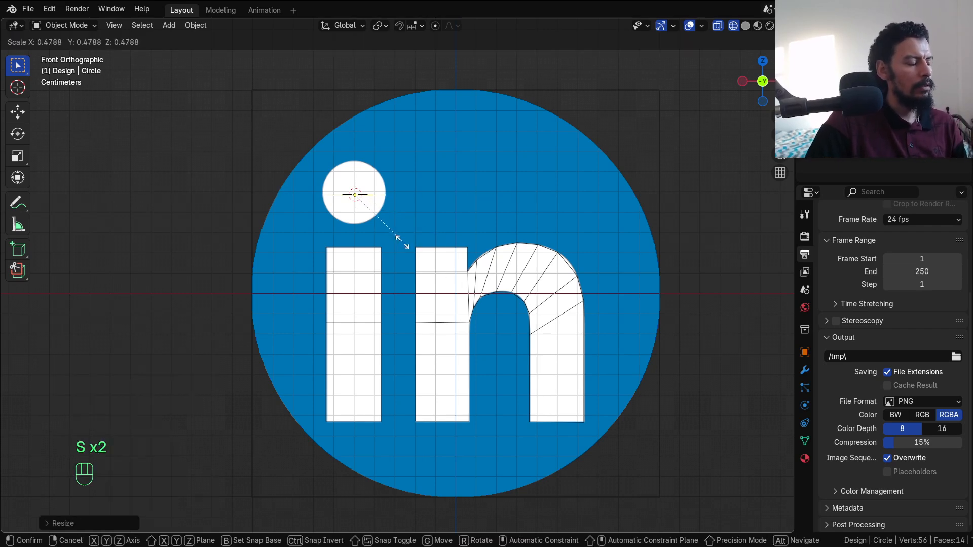
pyautogui.click(406, 244)
pyautogui.press('e')
pyautogui.press('r')
pyautogui.press('x')
pyautogui.press('9')
pyautogui.press('0')
pyautogui.click(406, 245)
# Step: Move the upright circle onto the i's dot
pyautogui.scroll(1, 420, 261)
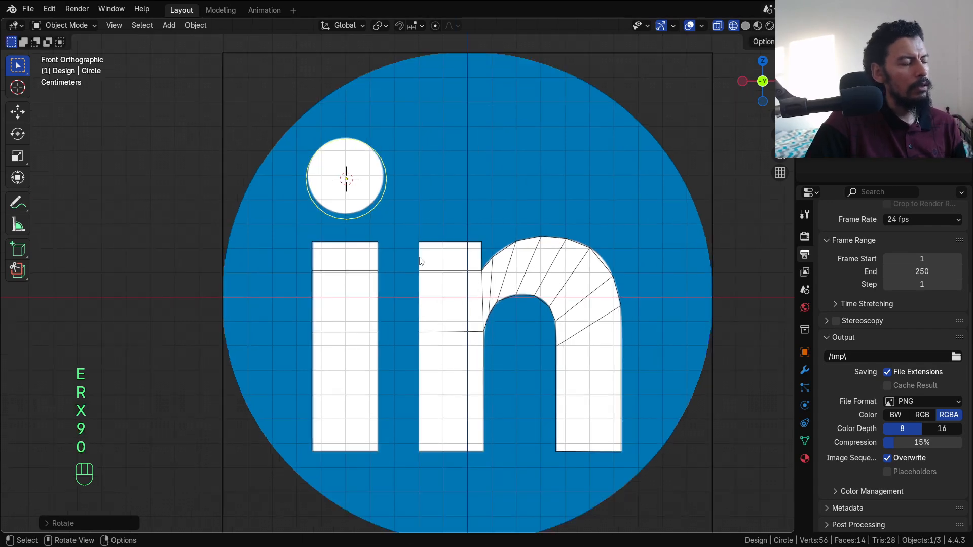
pyautogui.scroll(1, 419, 258)
pyautogui.keyDown('shift'); pyautogui.moveTo(405, 242); pyautogui.dragTo(425, 299, button='middle'); pyautogui.keyUp('shift')
pyautogui.scroll(3, 424, 299)
pyautogui.press('g')
pyautogui.click(417, 297)
# Step: In Edit Mode, slightly shrink and nudge the circle outline to match the dot exactly
pyautogui.press('Tab')
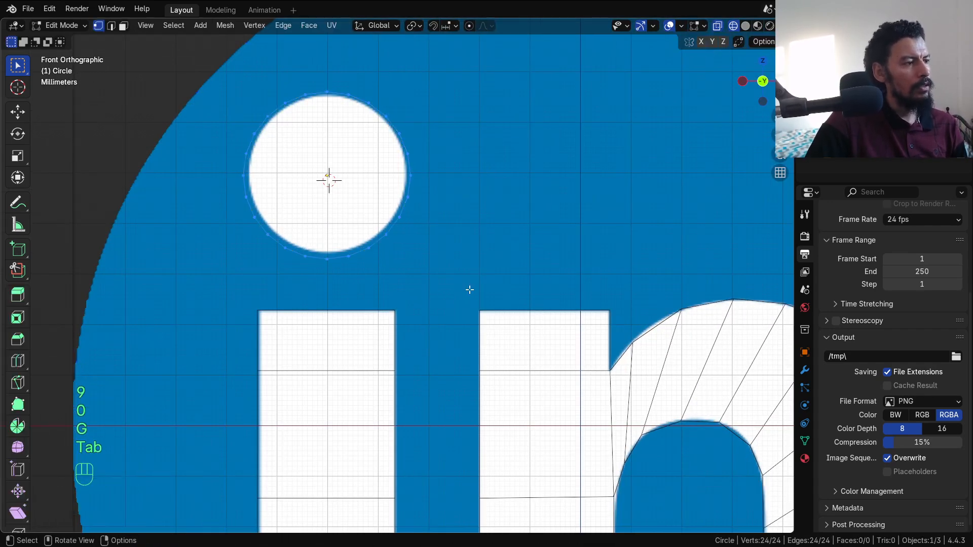
pyautogui.press('s')
pyautogui.click(463, 280)
pyautogui.press('g')
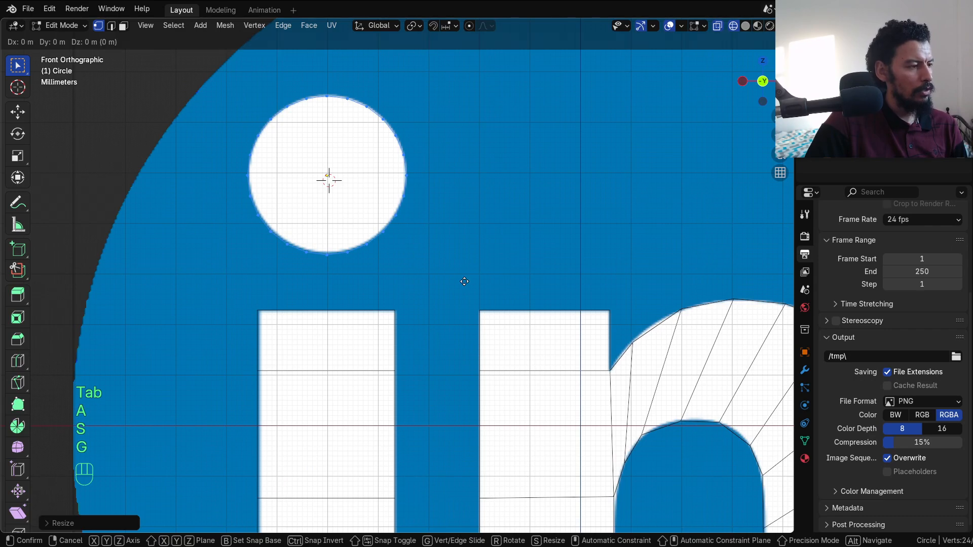
pyautogui.click(466, 277)
pyautogui.press('Tab')
pyautogui.scroll(-4, 458, 279)
pyautogui.scroll(3, 458, 311)
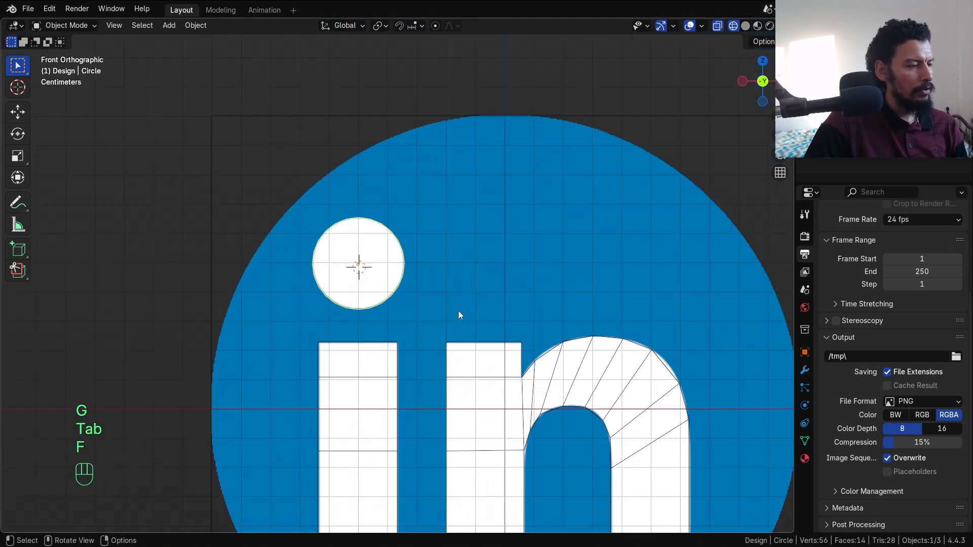
pyautogui.scroll(1, 467, 311)
# Step: Switch among the Design, Ref, Camera and Cutter collections and toggle Design's visibility in front view
pyautogui.press('i')
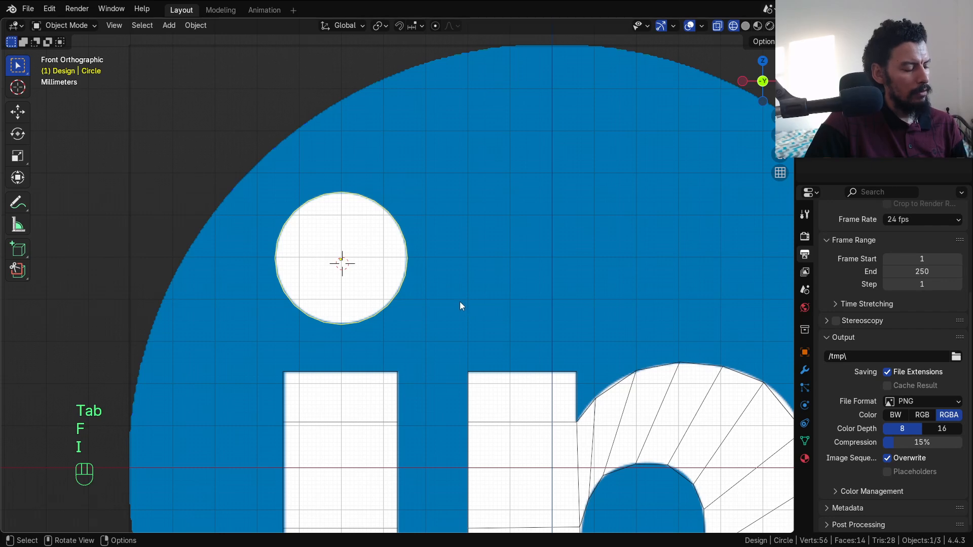
pyautogui.press('3')
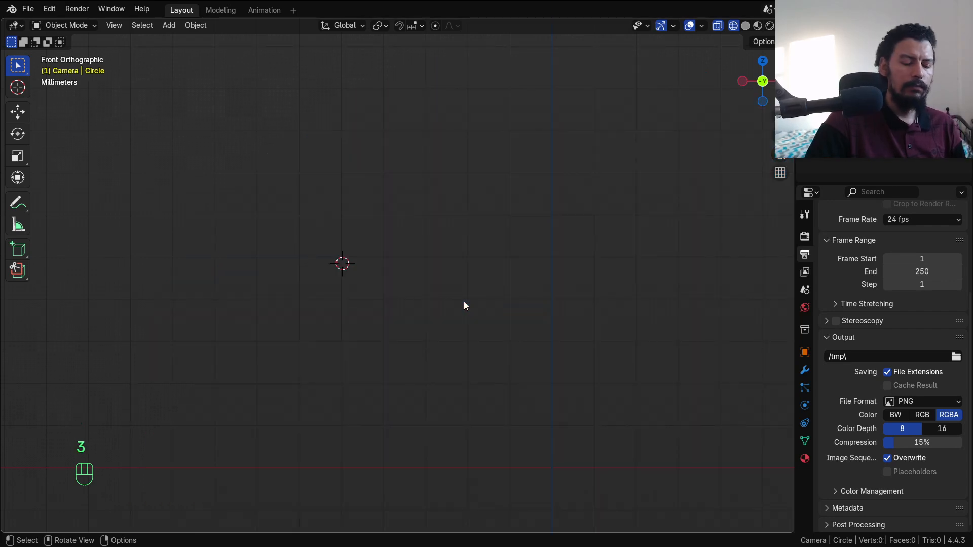
pyautogui.press('KP_1')
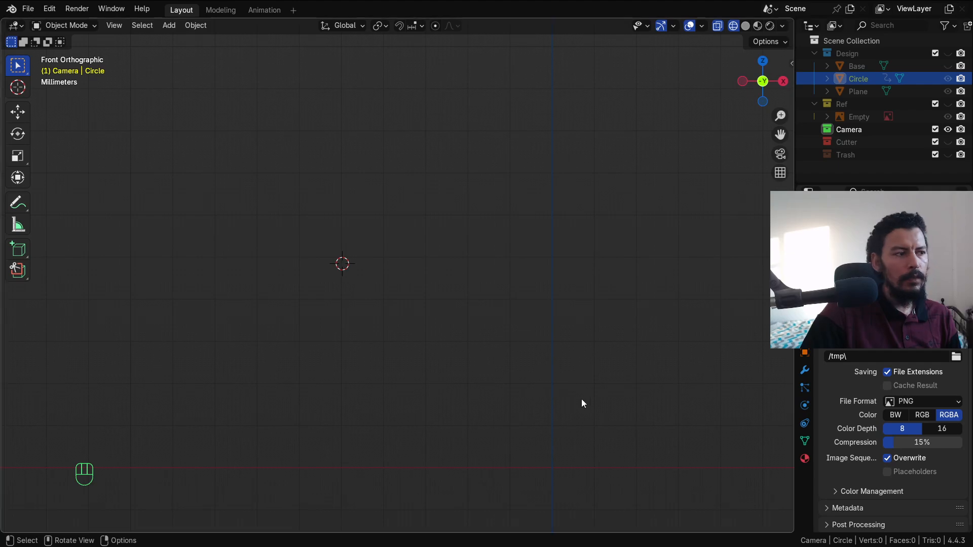
pyautogui.press('1')
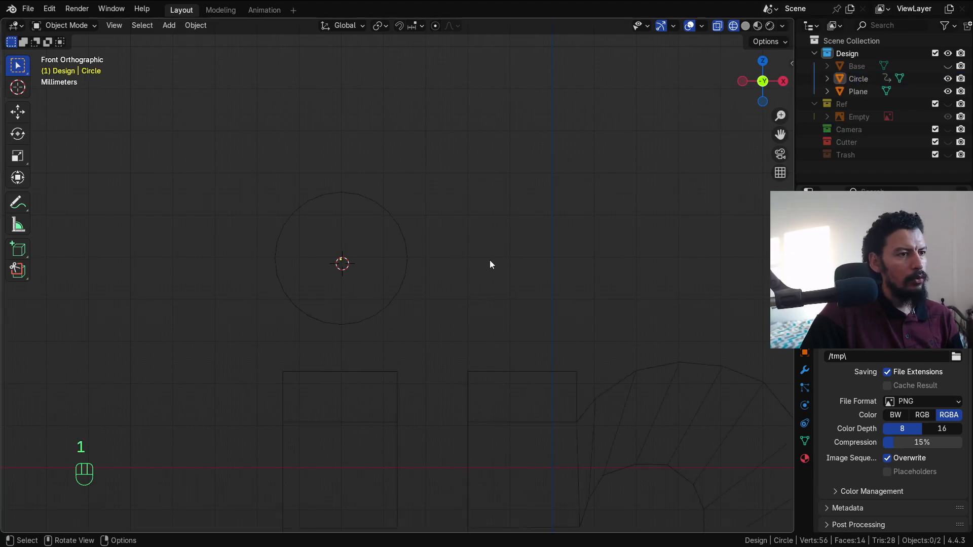
pyautogui.press('2')
pyautogui.press('3')
pyautogui.press('4')
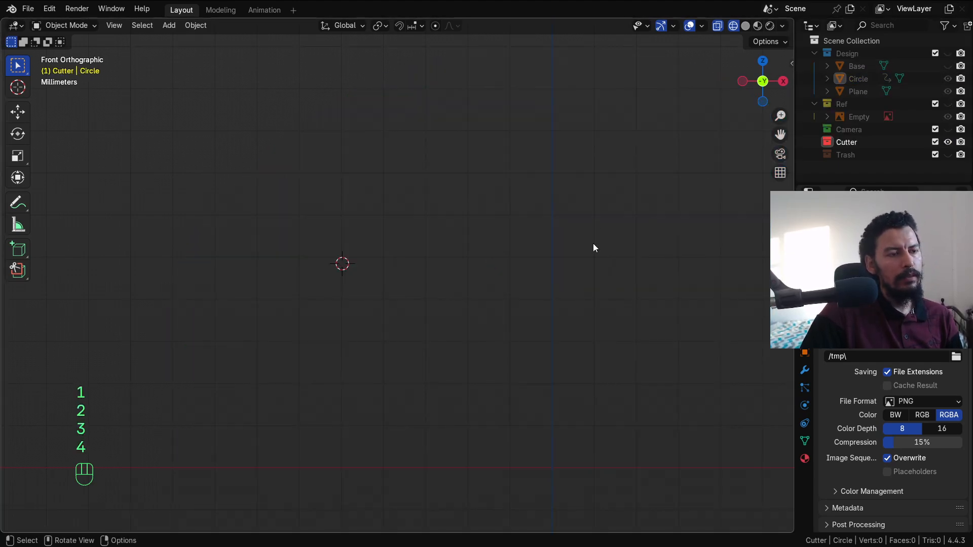
pyautogui.scroll(-2, 506, 269)
pyautogui.press('1')
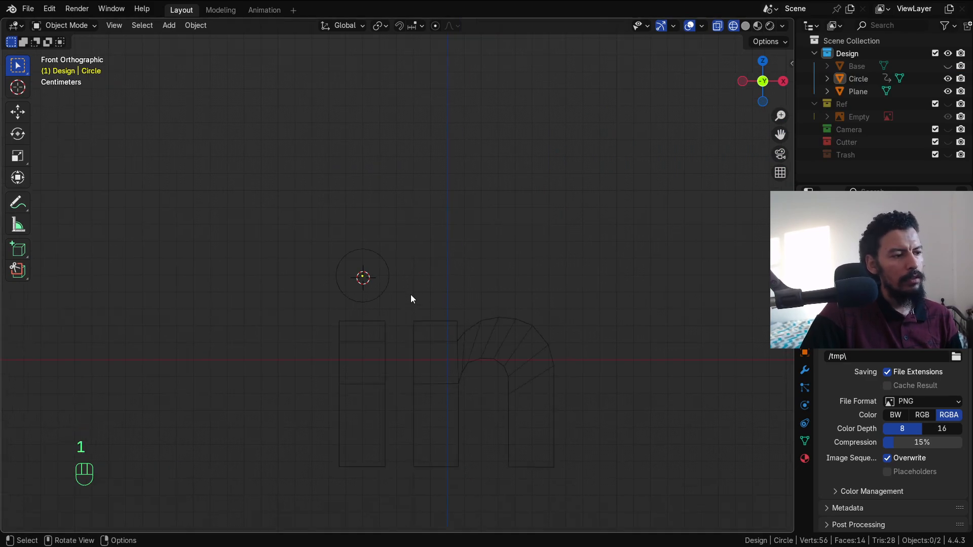
pyautogui.press('2')
pyautogui.press('3')
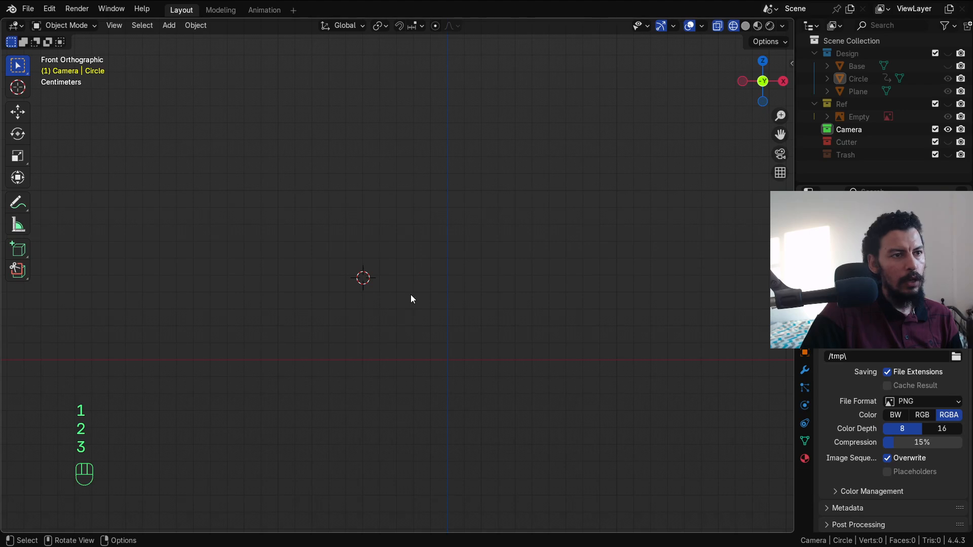
pyautogui.hotkey('shift', '1')
pyautogui.hotkey('shift', '1')
pyautogui.hotkey('shift', '1')
pyautogui.hotkey('shift', '1')
pyautogui.hotkey('shift', '1')
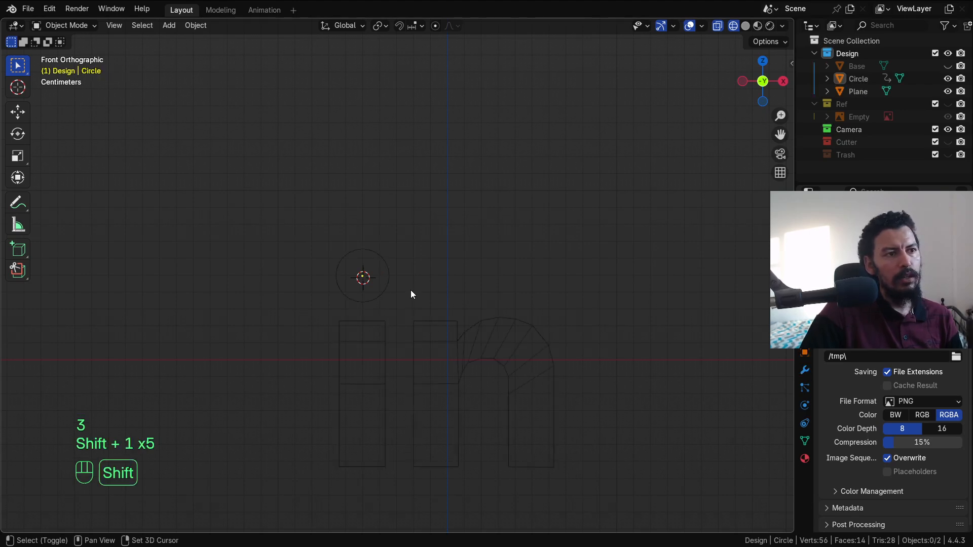
pyautogui.hotkey('shift', '1')
pyautogui.hotkey('shift', '1')
pyautogui.hotkey('shift', '1')
pyautogui.hotkey('shift', '1')
pyautogui.press('1')
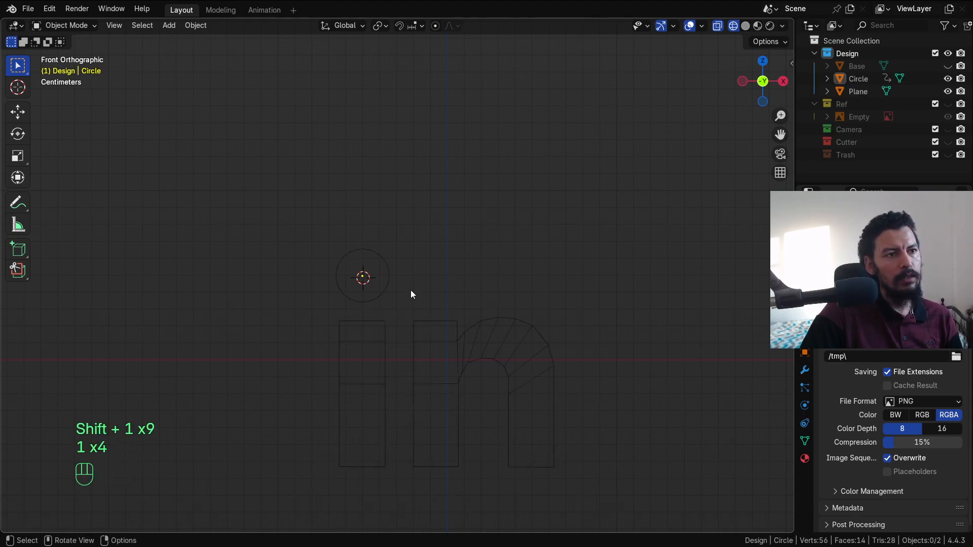
pyautogui.hotkey('shift', '1')
pyautogui.hotkey('shift', '1')
pyautogui.hotkey('shift', '1')
pyautogui.hotkey('shift', '1')
pyautogui.hotkey('shift', '1')
pyautogui.hotkey('shift', '1')
pyautogui.hotkey('shift', '1')
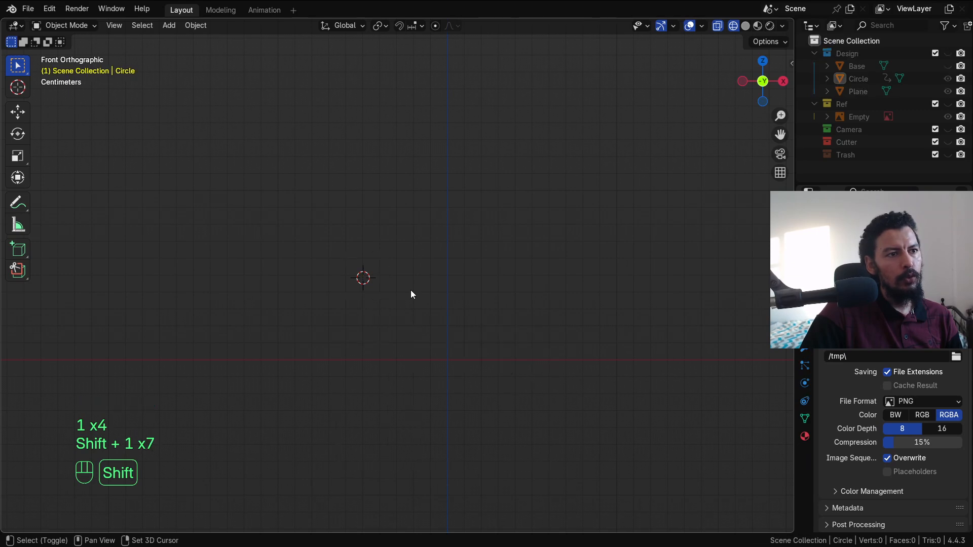
pyautogui.hotkey('shift', '1')
pyautogui.hotkey('shift', '1')
pyautogui.click(814, 53)
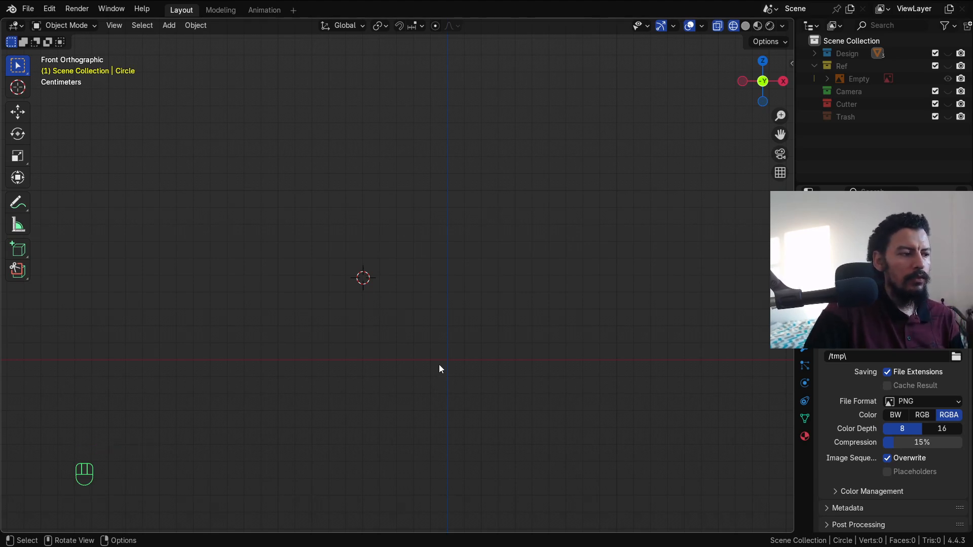
# Step: Cycle collections 1–5, then leave Design hidden and add the Ref collection's LinkedIn image
pyautogui.press('1')
pyautogui.press('2')
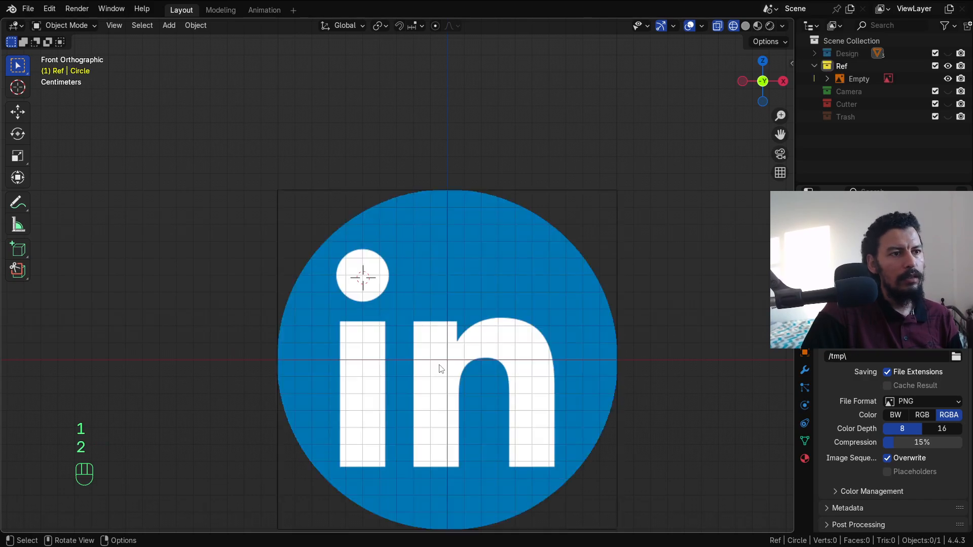
pyautogui.press('3')
pyautogui.press('4')
pyautogui.press('5')
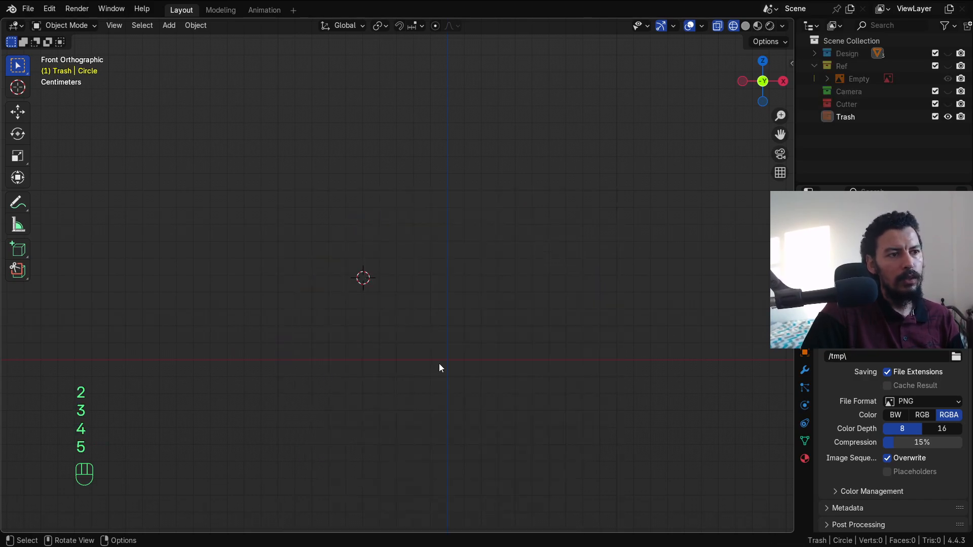
pyautogui.press('1')
pyautogui.hotkey('shift', '1')
pyautogui.hotkey('shift', '1')
pyautogui.hotkey('shift', '1')
pyautogui.hotkey('shift', '1')
pyautogui.hotkey('shift', '1')
pyautogui.hotkey('shift', '1')
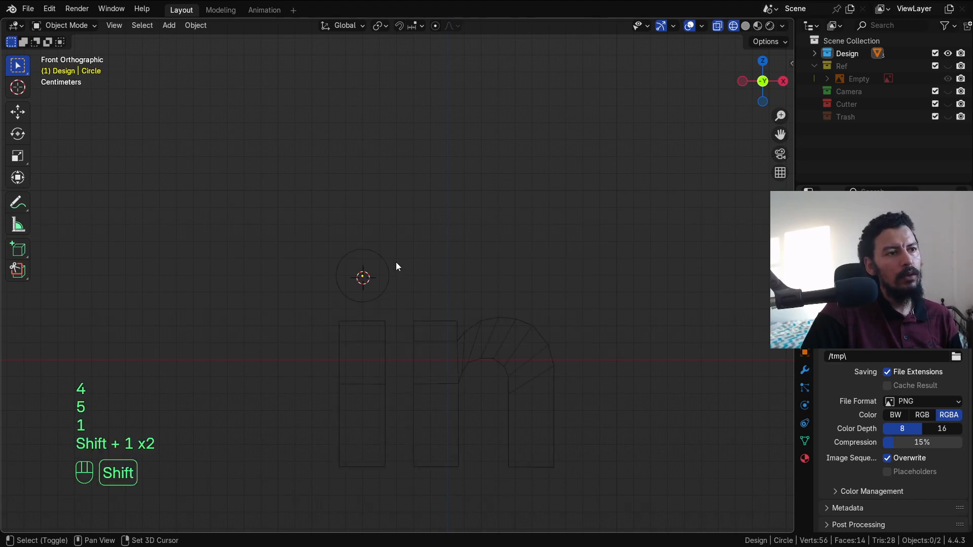
pyautogui.hotkey('shift', '1')
pyautogui.hotkey('shift', '1')
pyautogui.hotkey('shift', '1')
pyautogui.hotkey('shift', '1')
pyautogui.hotkey('shift', '1')
pyautogui.hotkey('shift', '1')
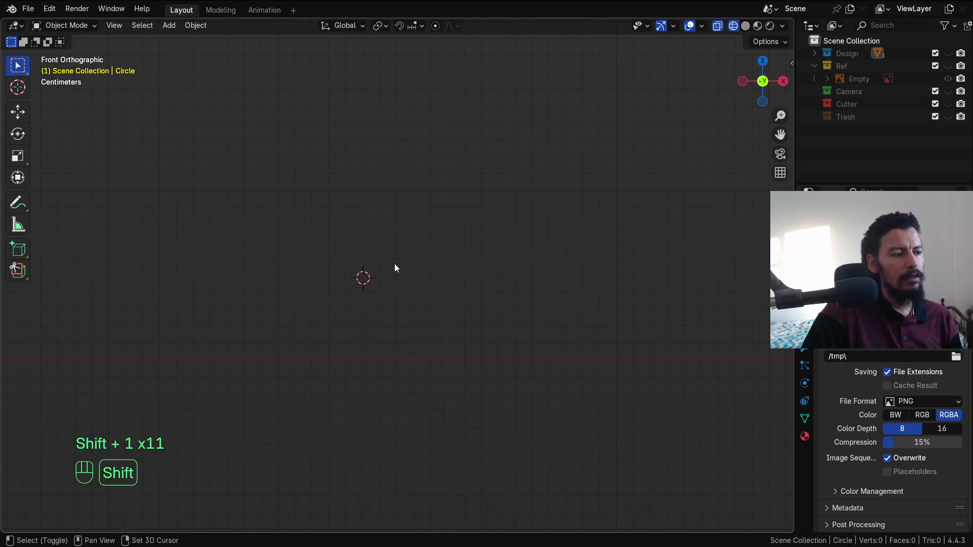
pyautogui.hotkey('shift', '1')
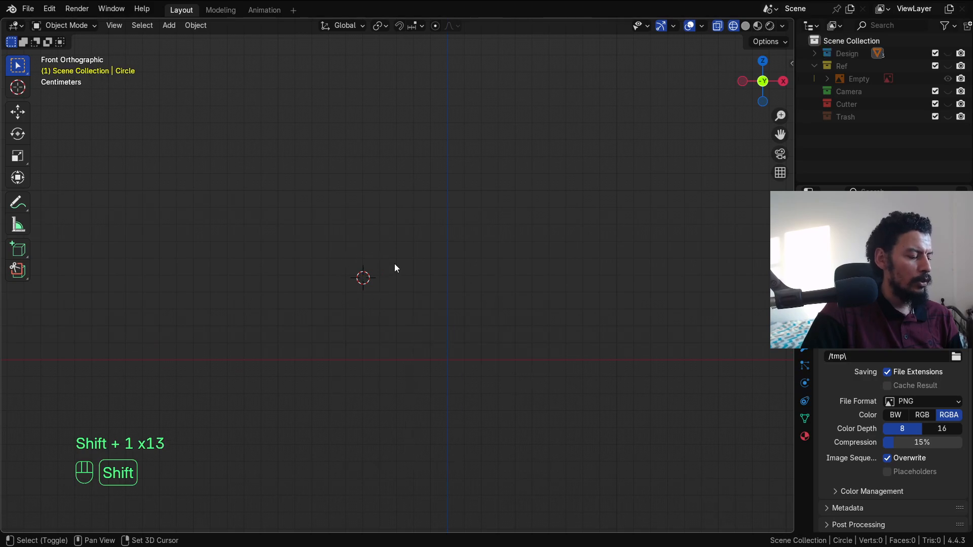
pyautogui.hotkey('shift', '2')
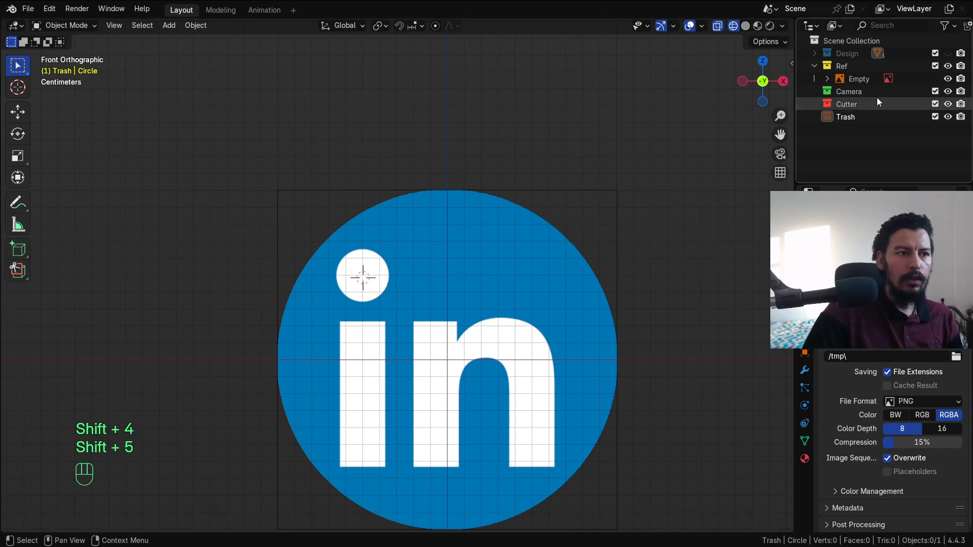
# Step: Show the Design collection in solid shading and edit the 'in' letters mesh from the front
pyautogui.click(947, 53)
pyautogui.scroll(-2, 518, 337)
pyautogui.press('z')
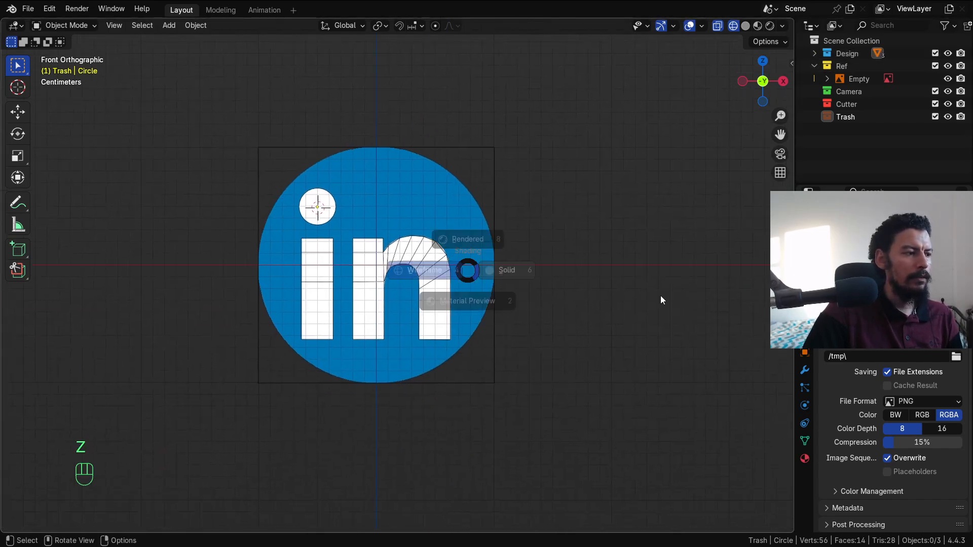
pyautogui.moveTo(564, 299)
pyautogui.mouseDown(button='middle')
pyautogui.moveTo(457, 341)
pyautogui.moveTo(480, 284)
pyautogui.moveTo(527, 358)
pyautogui.mouseUp(button='middle')
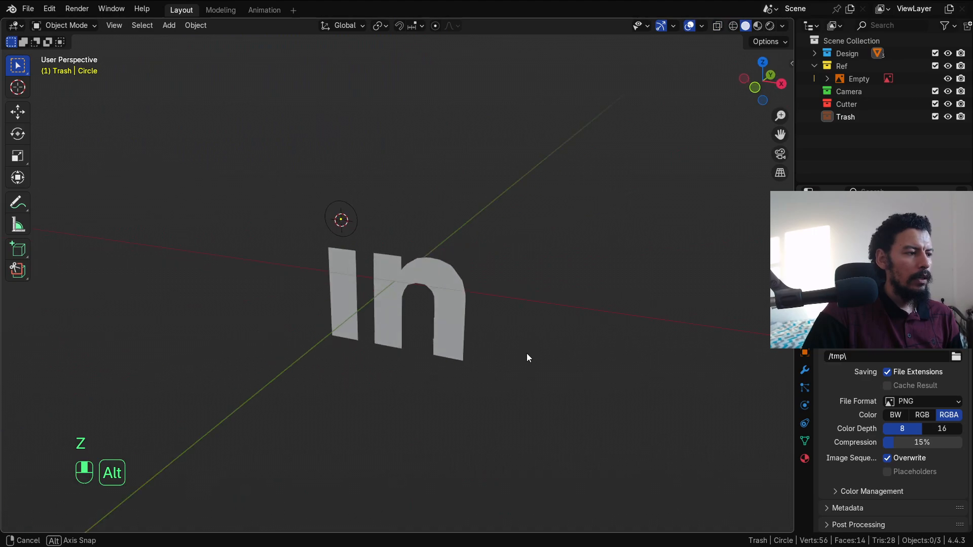
pyautogui.click(460, 290)
pyautogui.press('KP_1')
pyautogui.press('Tab')
pyautogui.scroll(6, 481, 233)
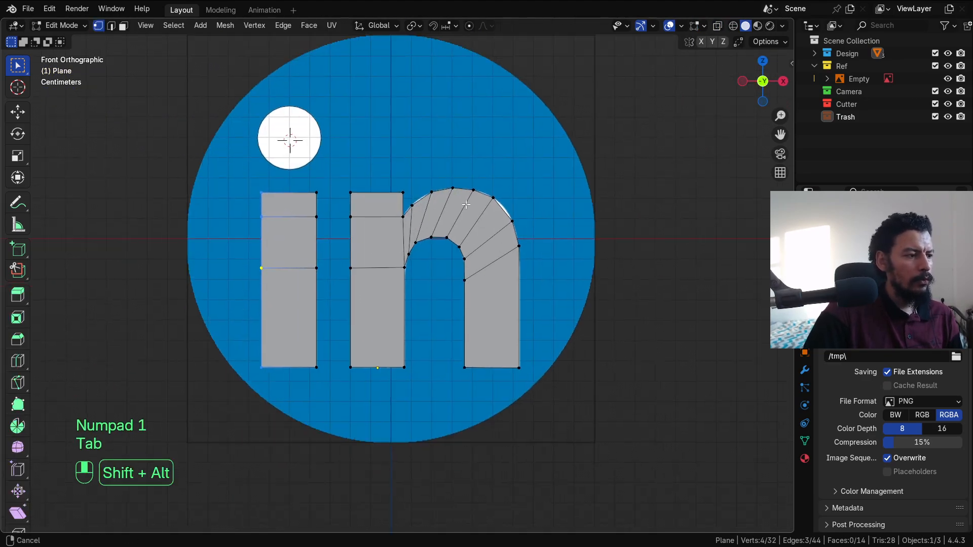
pyautogui.keyDown('alt'); pyautogui.keyDown('shift'); pyautogui.moveTo(482, 233); pyautogui.dragTo(461, 328); pyautogui.keyUp('shift'); pyautogui.keyUp('alt')
# Step: Add edge loops across the n's right leg and along its inner arch edge
pyautogui.hotkey('ctrl', 'r')
pyautogui.click(443, 276)
pyautogui.rightClick(444, 275)
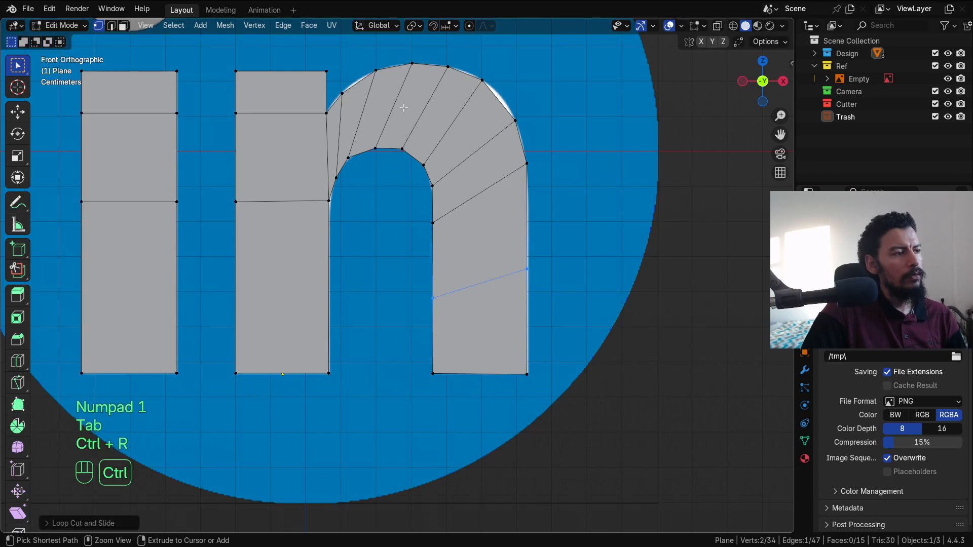
pyautogui.hotkey('ctrl', 'r')
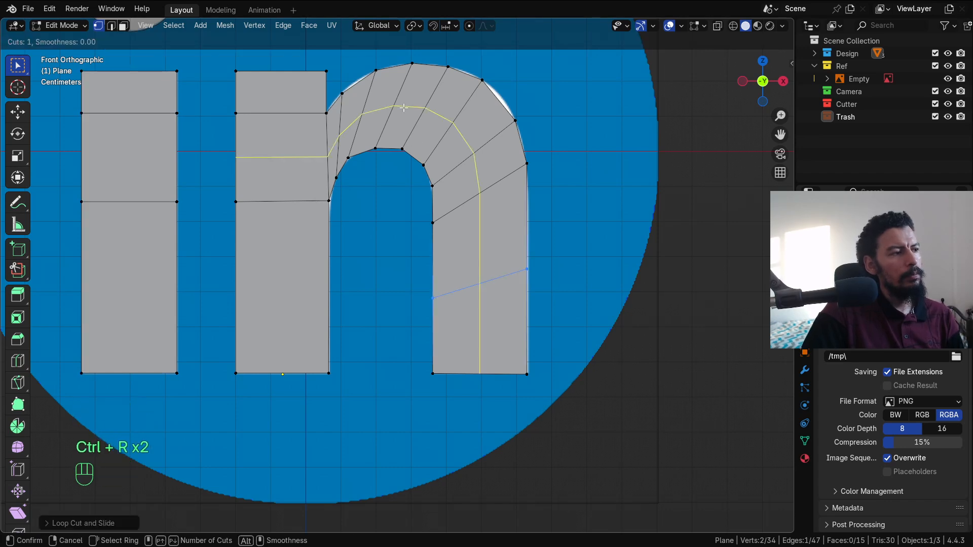
pyautogui.click(485, 378)
pyautogui.click(449, 375)
pyautogui.hotkey('ctrl', 'r')
pyautogui.click(486, 374)
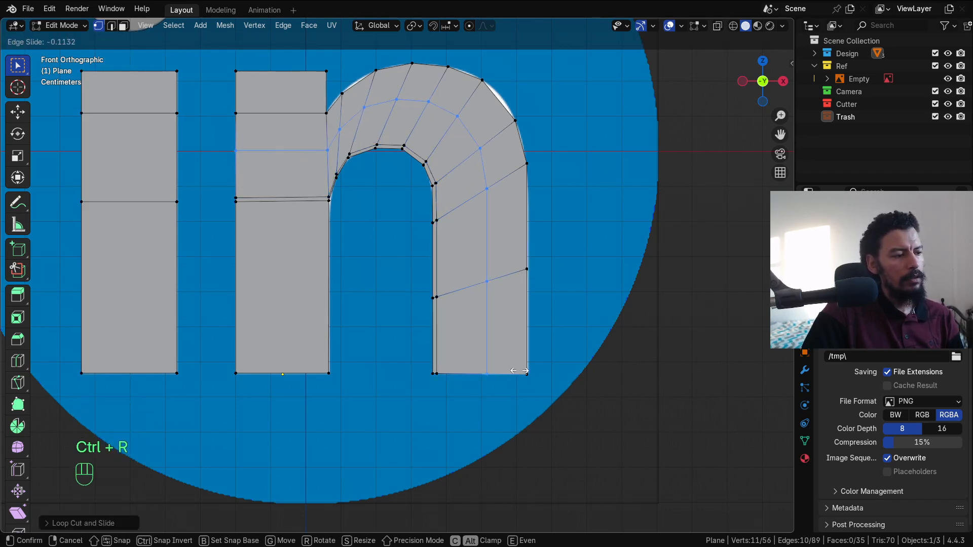
pyautogui.click(551, 370)
# Step: Give the letters level-2 subdivision smoothing with Ctrl+2
pyautogui.press('Tab')
pyautogui.hotkey('ctrl', '2')
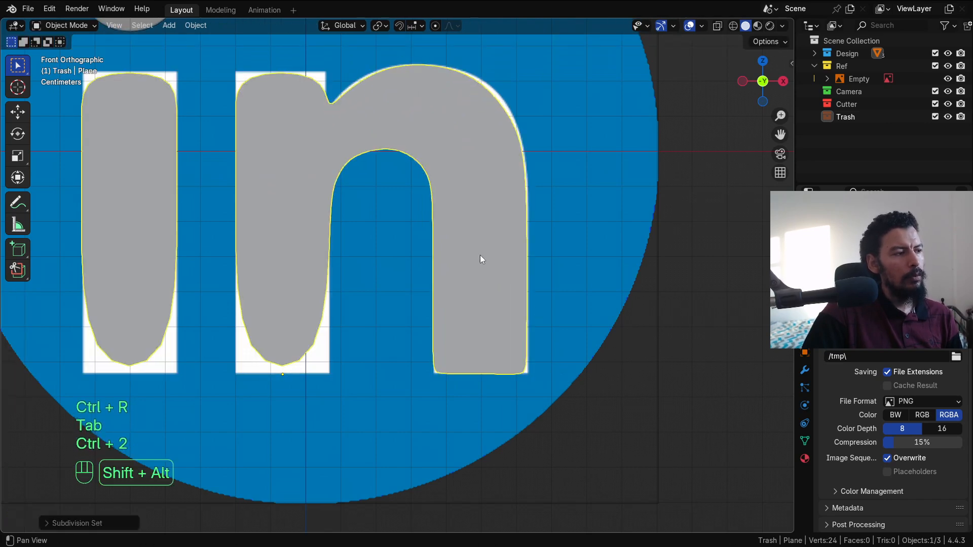
pyautogui.keyDown('alt'); pyautogui.keyDown('shift'); pyautogui.moveTo(480, 254); pyautogui.dragTo(519, 247); pyautogui.keyUp('shift'); pyautogui.keyUp('alt')
pyautogui.press('Tab')
pyautogui.keyDown('alt'); pyautogui.keyDown('shift'); pyautogui.moveTo(383, 196); pyautogui.dragTo(385, 167); pyautogui.keyUp('shift'); pyautogui.keyUp('alt')
# Step: Add two vertical loops and one horizontal loop near the bottom of the n's left stem
pyautogui.hotkey('ctrl', 'r')
pyautogui.click(364, 151)
pyautogui.click(321, 154)
pyautogui.hotkey('ctrl', 'r')
pyautogui.click(400, 342)
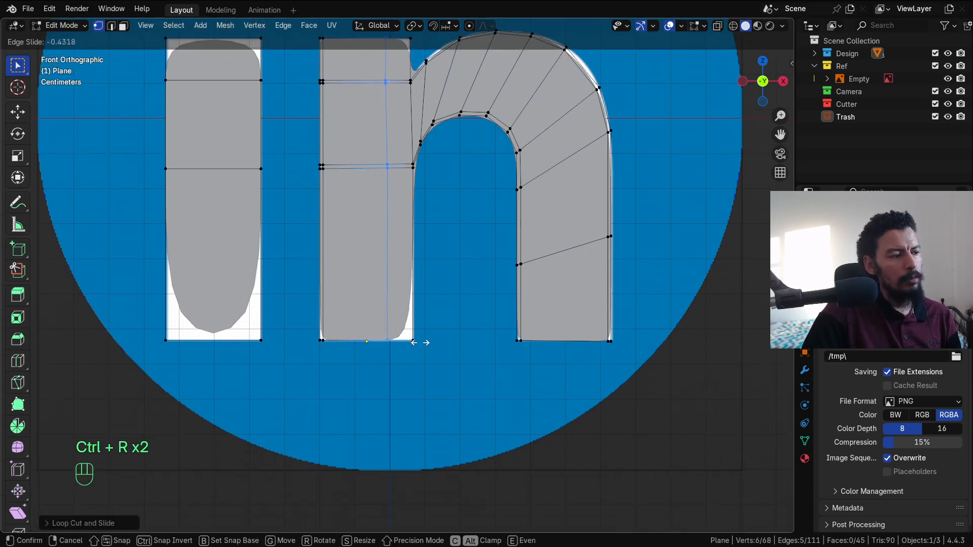
pyautogui.click(441, 348)
pyautogui.hotkey('ctrl', 'r')
pyautogui.click(414, 365)
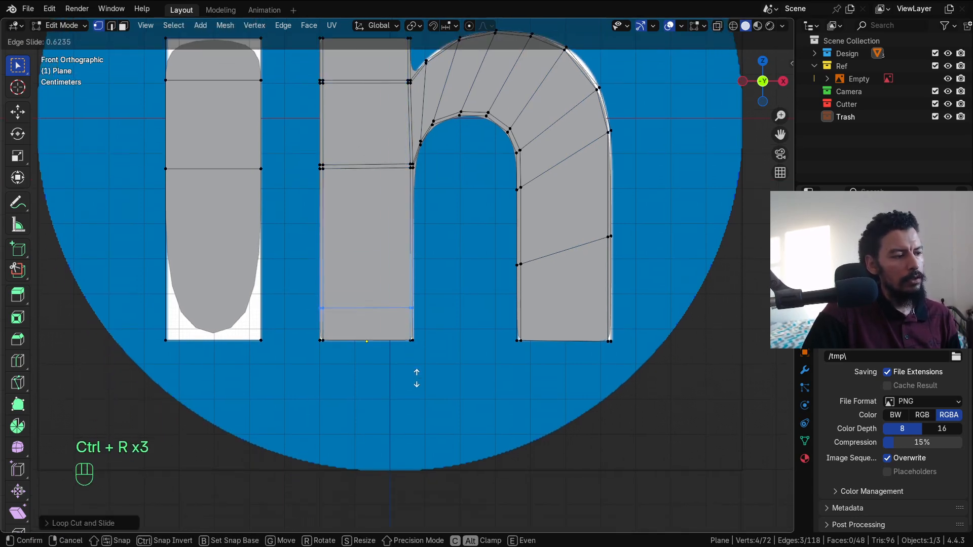
pyautogui.click(425, 402)
# Step: Add a loop near the i's bottom and bevel a centre loop down the i into two
pyautogui.keyDown('alt'); pyautogui.keyDown('shift'); pyautogui.moveTo(394, 128); pyautogui.dragTo(395, 289); pyautogui.keyUp('shift'); pyautogui.keyUp('alt')
pyautogui.keyDown('alt'); pyautogui.keyDown('shift'); pyautogui.moveTo(338, 263); pyautogui.dragTo(425, 213); pyautogui.keyUp('shift'); pyautogui.keyUp('alt')
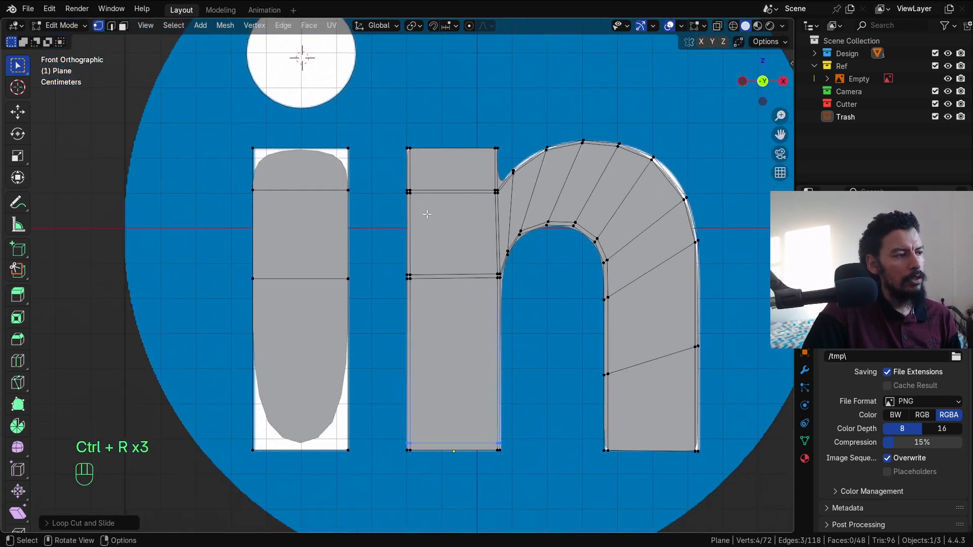
pyautogui.hotkey('ctrl', 'r')
pyautogui.click(338, 400)
pyautogui.click(361, 482)
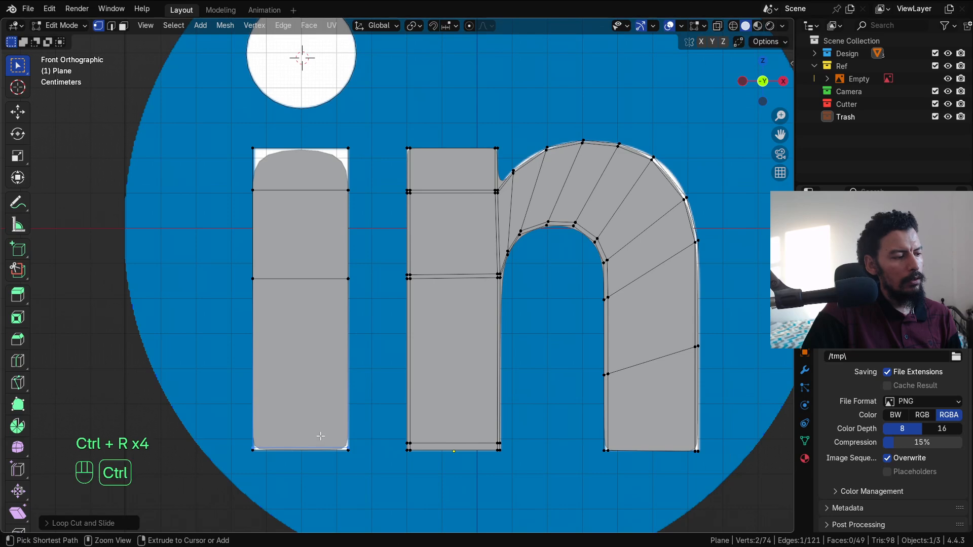
pyautogui.hotkey('ctrl', 'r')
pyautogui.click(319, 437)
pyautogui.rightClick(319, 436)
pyautogui.hotkey('ctrl', 'b')
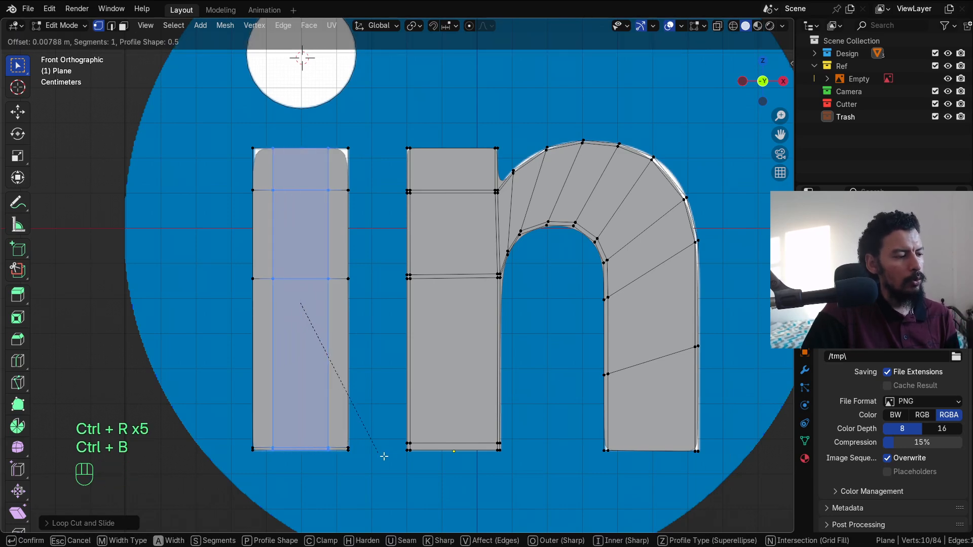
pyautogui.click(392, 463)
# Step: Add a horizontal loop just below the n's arch and preview the smoothed letters
pyautogui.press('Tab')
pyautogui.scroll(-3, 449, 397)
pyautogui.keyDown('alt'); pyautogui.keyDown('shift'); pyautogui.moveTo(502, 326); pyautogui.dragTo(439, 337); pyautogui.keyUp('shift'); pyautogui.keyUp('alt')
pyautogui.keyDown('alt'); pyautogui.keyDown('shift'); pyautogui.moveTo(369, 271); pyautogui.dragTo(382, 295); pyautogui.keyUp('shift'); pyautogui.keyUp('alt')
pyautogui.press('Tab')
pyautogui.scroll(3, 381, 294)
pyautogui.keyDown('alt'); pyautogui.keyDown('shift'); pyautogui.moveTo(430, 373); pyautogui.dragTo(403, 240); pyautogui.keyUp('shift'); pyautogui.keyUp('alt')
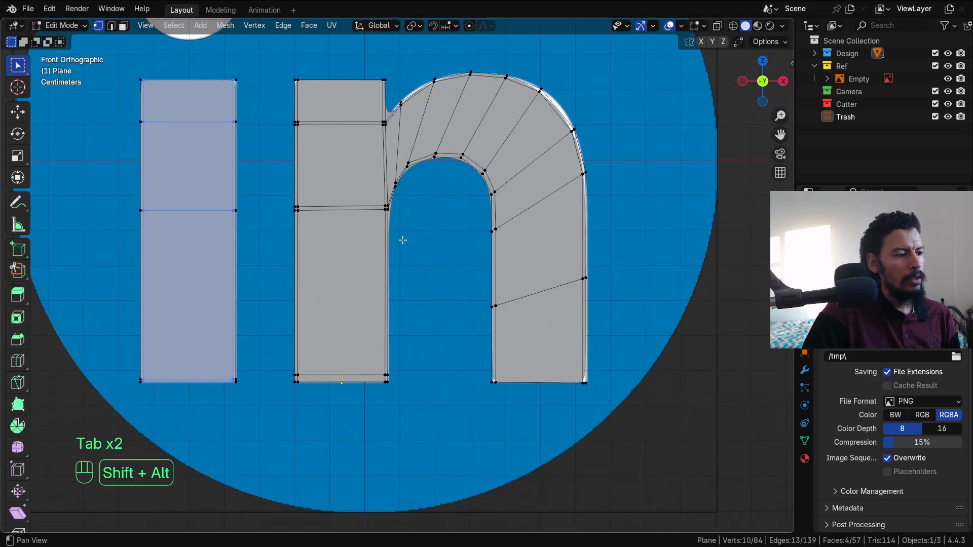
pyautogui.hotkey('ctrl', 'r')
pyautogui.click(389, 254)
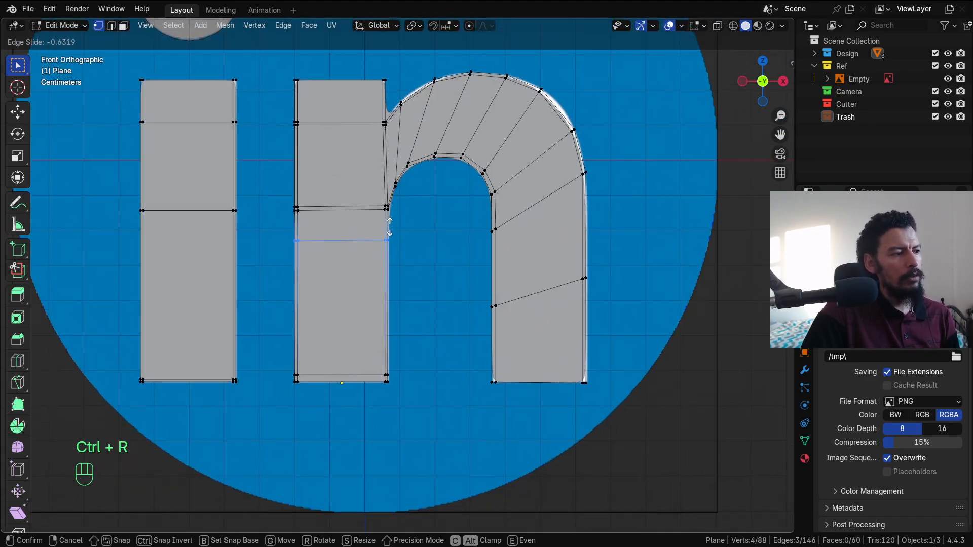
pyautogui.click(393, 214)
pyautogui.press('Tab')
# Step: Add another supporting loop in the n's left stem
pyautogui.press('Tab')
pyautogui.scroll(3, 400, 99)
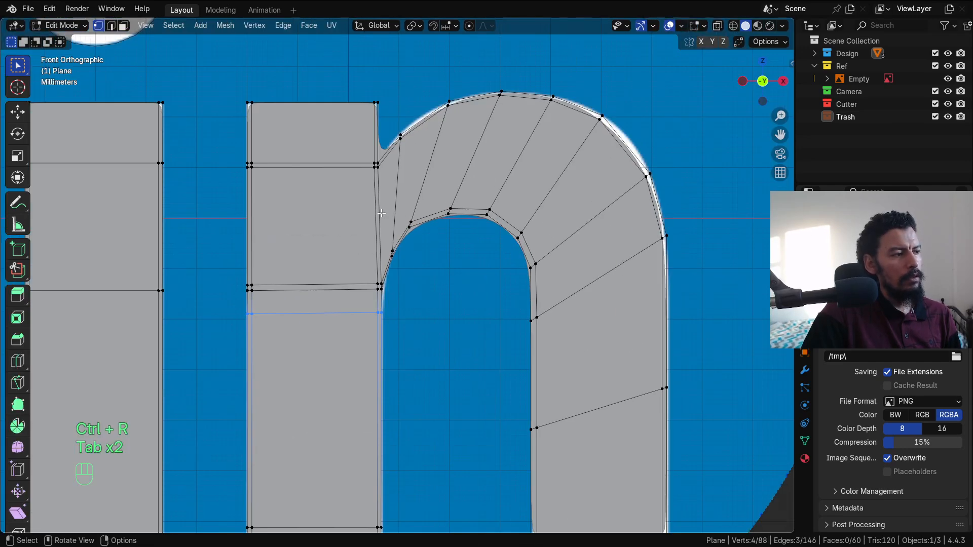
pyautogui.hotkey('ctrl', 'r')
pyautogui.click(353, 111)
pyautogui.click(353, 144)
pyautogui.press('Tab')
pyautogui.scroll(-5, 393, 253)
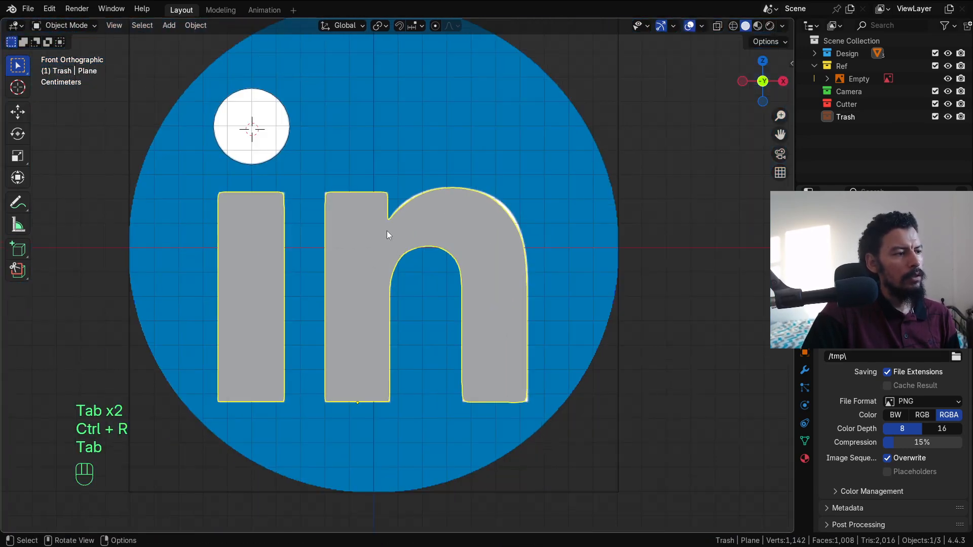
pyautogui.keyDown('alt'); pyautogui.keyDown('shift'); pyautogui.moveTo(423, 266); pyautogui.dragTo(445, 203, button='middle'); pyautogui.keyUp('shift'); pyautogui.keyUp('alt')
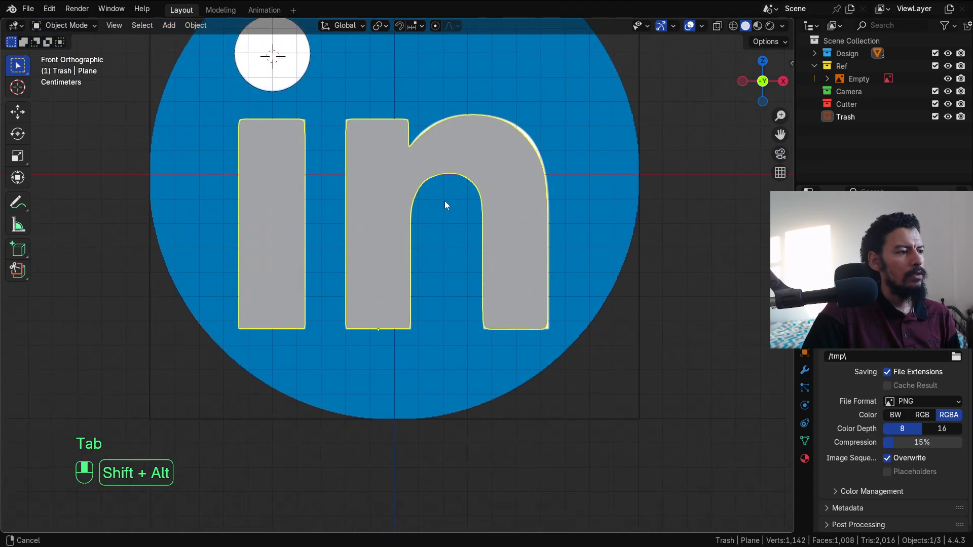
# Step: Add loops near the bottom of the n's right and middle legs, then deselect everything
pyautogui.press('Tab')
pyautogui.keyDown('alt'); pyautogui.keyDown('shift'); pyautogui.moveTo(527, 292); pyautogui.dragTo(447, 210, button='middle'); pyautogui.keyUp('shift'); pyautogui.keyUp('alt')
pyautogui.scroll(4, 448, 209)
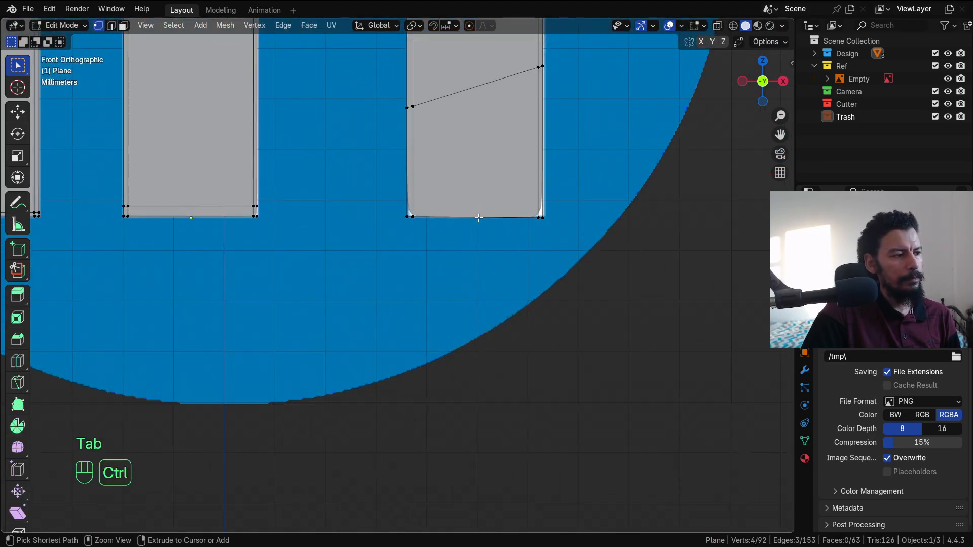
pyautogui.hotkey('ctrl', 'r')
pyautogui.click(541, 171)
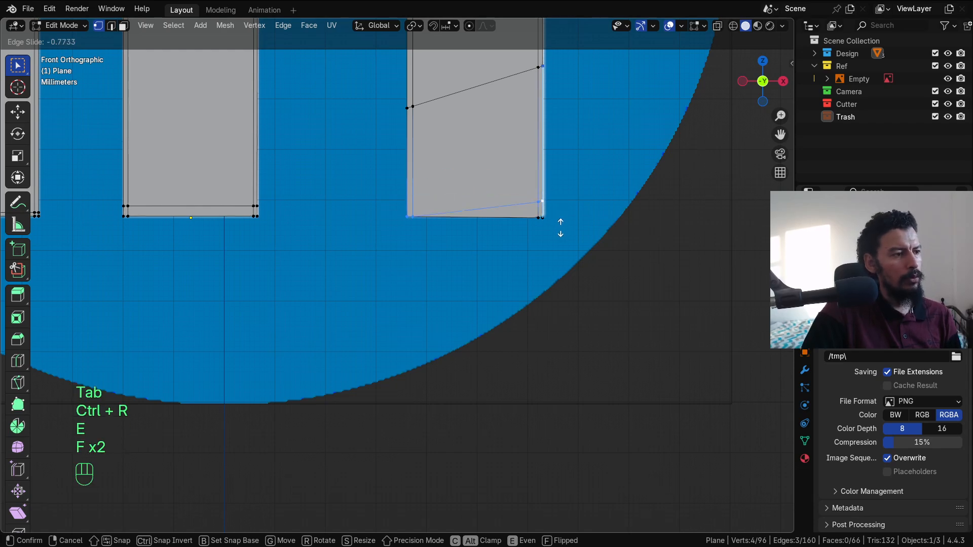
pyautogui.click(565, 237)
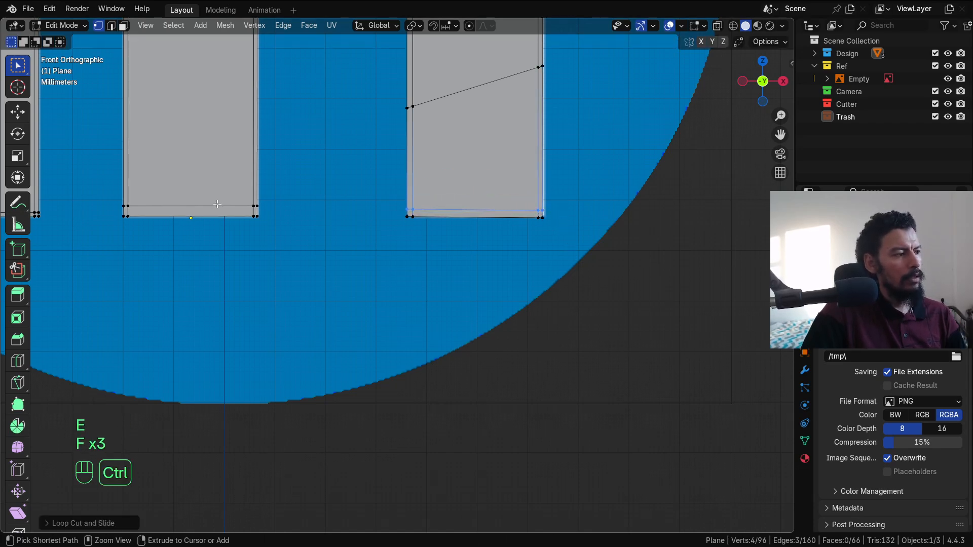
pyautogui.hotkey('ctrl', 'r')
pyautogui.doubleClick(255, 213)
pyautogui.press('Tab')
pyautogui.scroll(-6, 378, 189)
pyautogui.middleClick(378, 188)
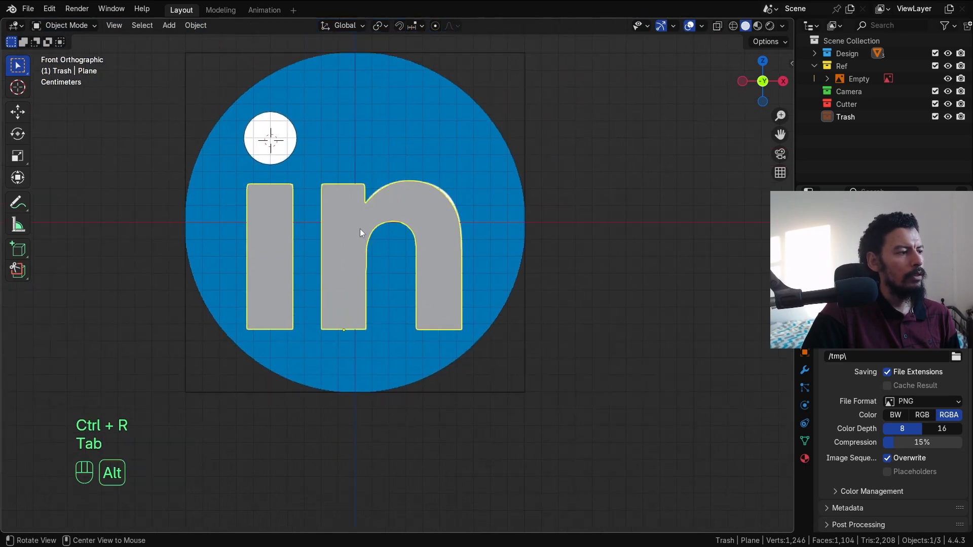
pyautogui.hotkey('alt', 'a')
# Step: Unhide the base disc and select all its geometry in edit mode
pyautogui.keyDown('alt'); pyautogui.keyDown('shift'); pyautogui.moveTo(297, 202); pyautogui.dragTo(302, 200, button='middle'); pyautogui.keyUp('shift'); pyautogui.keyUp('alt')
pyautogui.hotkey('alt', 'h')
pyautogui.scroll(-3, 380, 214)
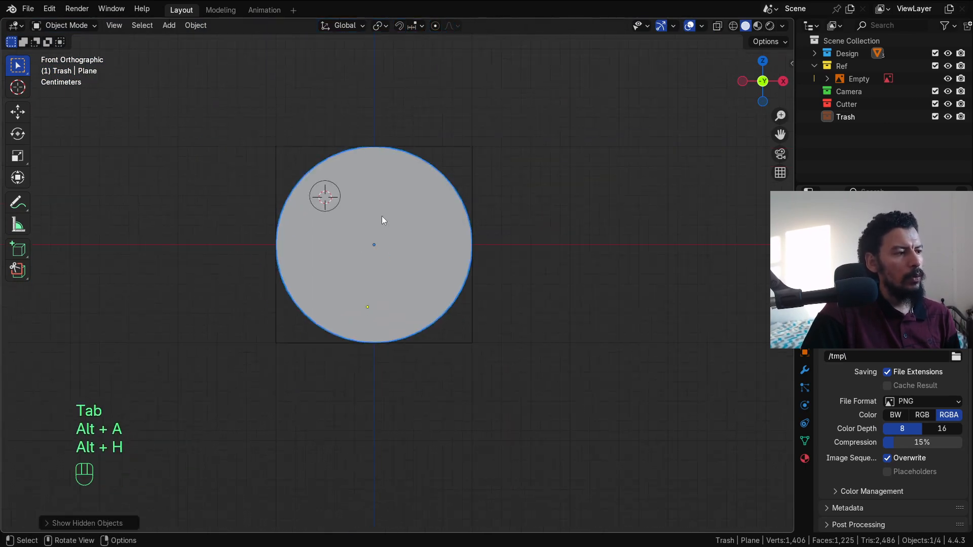
pyautogui.hotkey('alt', 'a')
pyautogui.keyDown('alt'); pyautogui.moveTo(404, 241); pyautogui.dragTo(431, 244, button='middle'); pyautogui.keyUp('alt')
pyautogui.click(428, 237)
pyautogui.press('Tab')
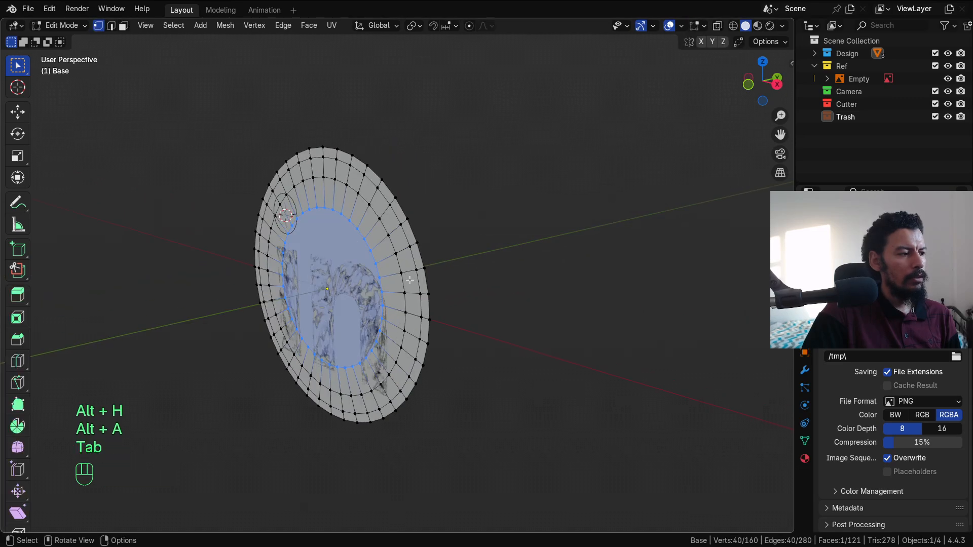
pyautogui.press('a')
# Step: Extrude the disc three times to give it thickness
pyautogui.moveTo(449, 285); pyautogui.dragTo(406, 337, button='middle')
pyautogui.press('e')
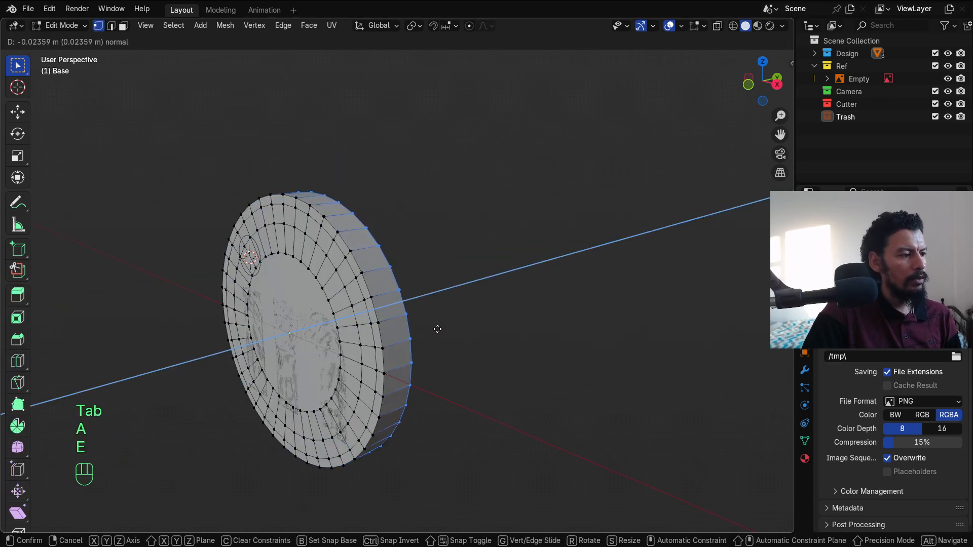
pyautogui.click(415, 335)
pyautogui.press('e')
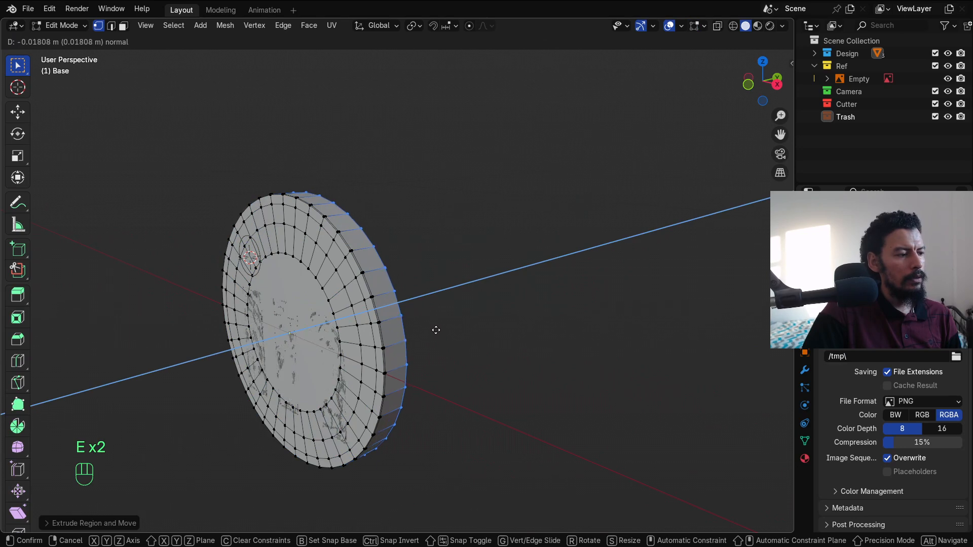
pyautogui.click(439, 330)
pyautogui.press('e')
pyautogui.click(440, 326)
pyautogui.scroll(4, 441, 328)
# Step: Slide the rim edge loop, then bevel the disc's front rim edge
pyautogui.press('2')
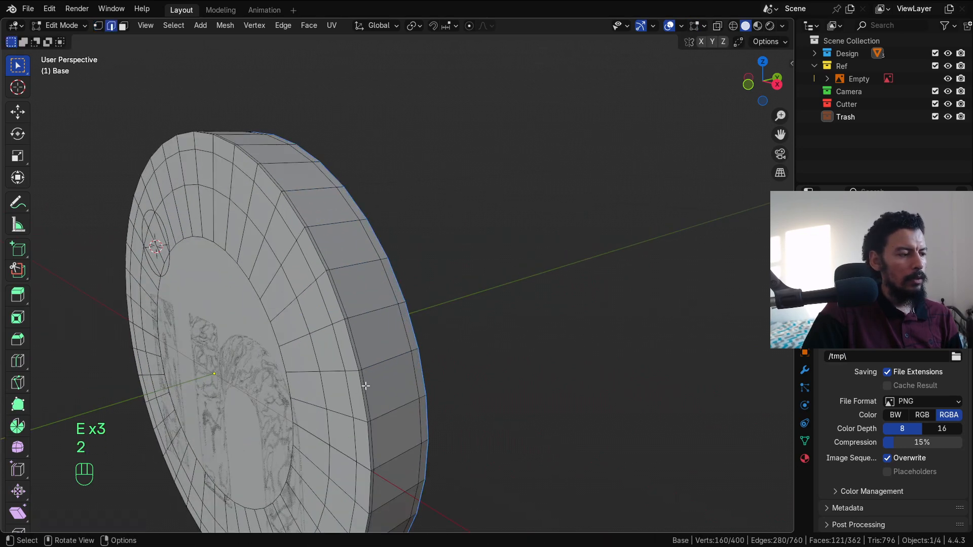
pyautogui.press('g')
pyautogui.press('g')
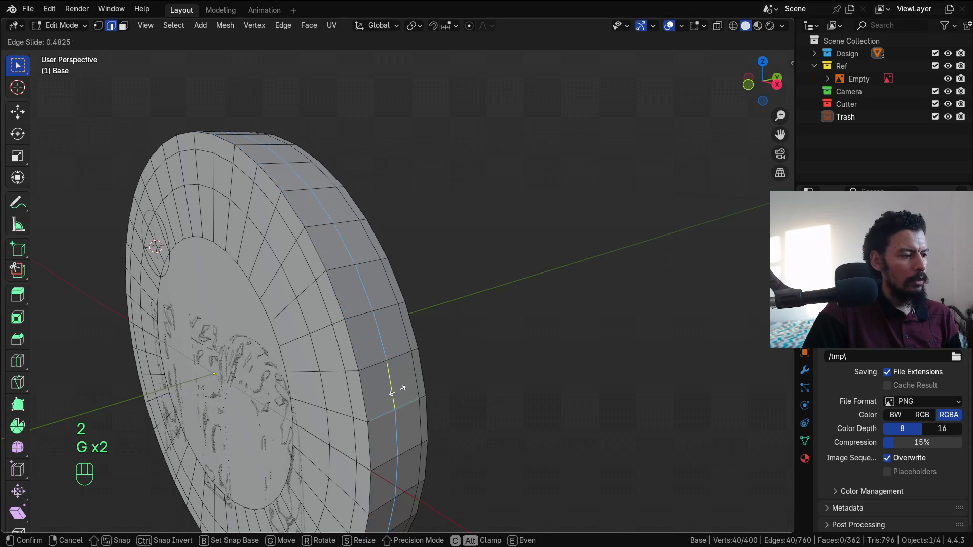
pyautogui.click(396, 392)
pyautogui.moveTo(397, 393); pyautogui.dragTo(352, 269, button='middle')
pyautogui.keyDown('alt'); pyautogui.click(353, 273); pyautogui.keyUp('alt')
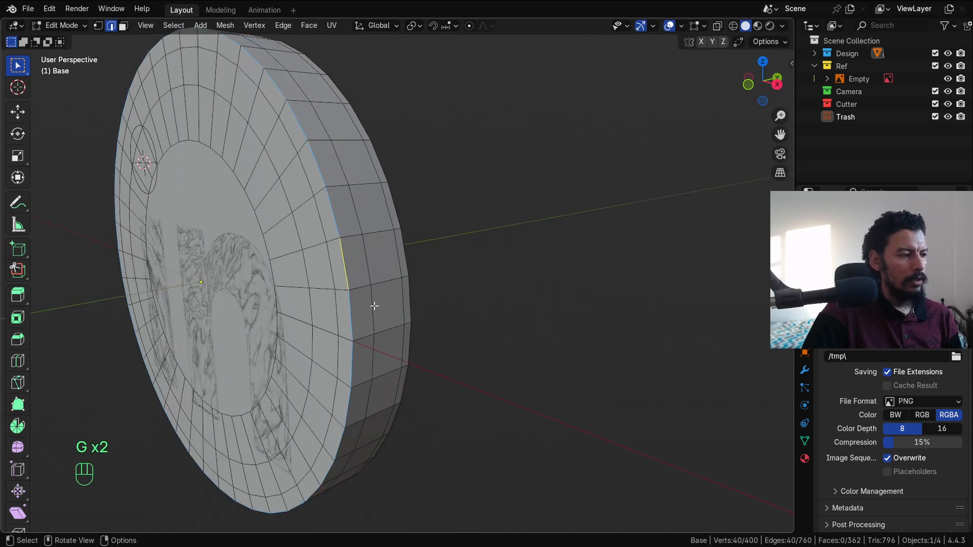
pyautogui.hotkey('ctrl', 'b')
pyautogui.scroll(2, 395, 322)
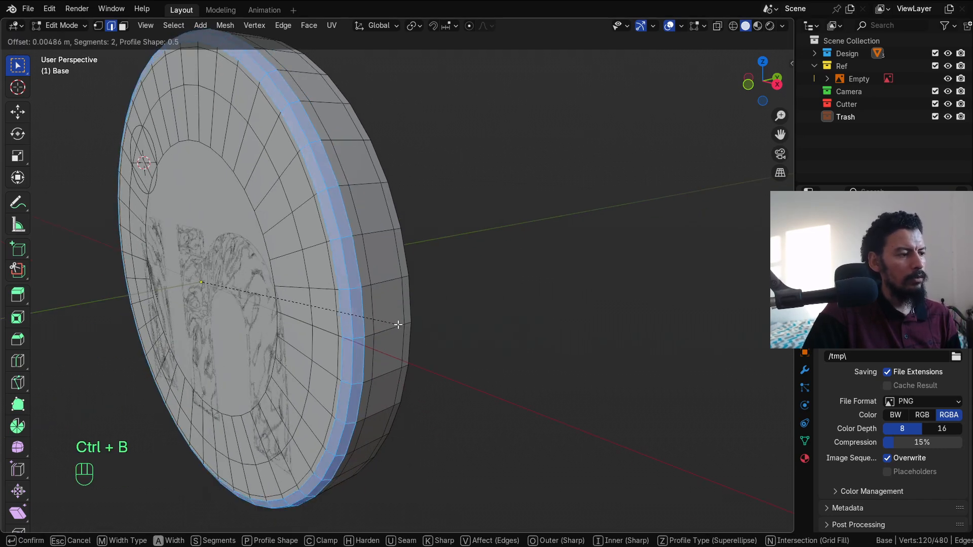
pyautogui.click(398, 324)
pyautogui.press('Tab')
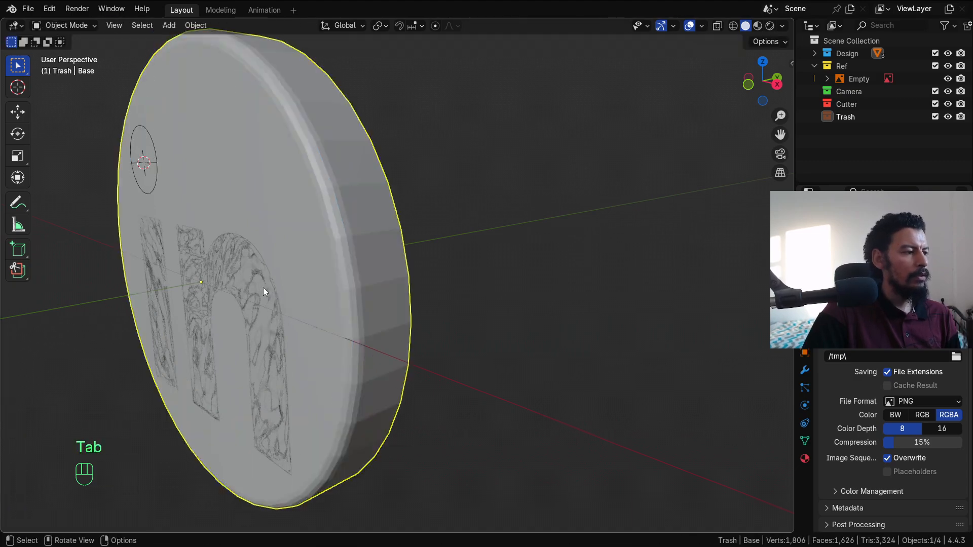
pyautogui.click(814, 53)
# Step: Extrude all of the 'in' letters geometry outward from the disc to give it raised depth
pyautogui.click(858, 91)
pyautogui.press('Tab')
pyautogui.press('a')
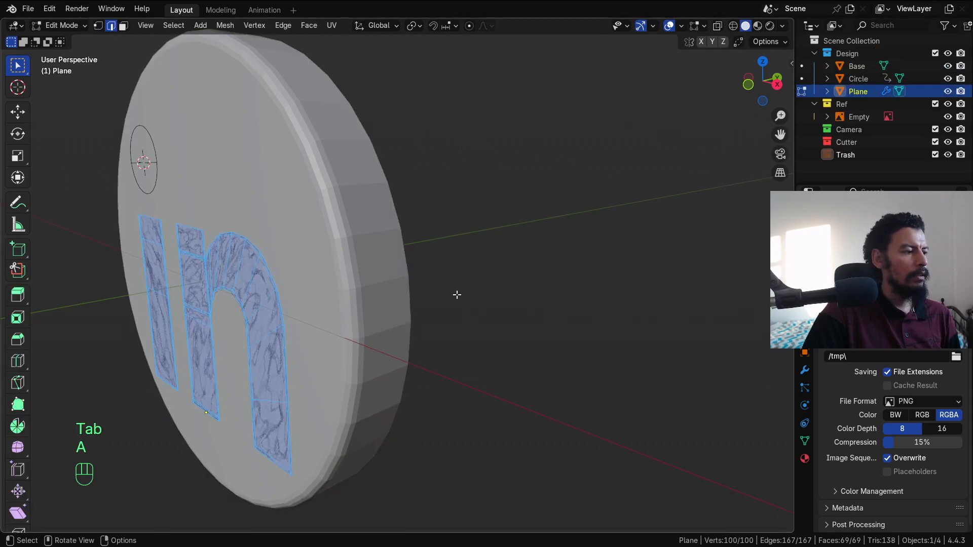
pyautogui.moveTo(457, 294); pyautogui.dragTo(463, 278, button='middle')
pyautogui.press('e')
pyautogui.click(461, 277)
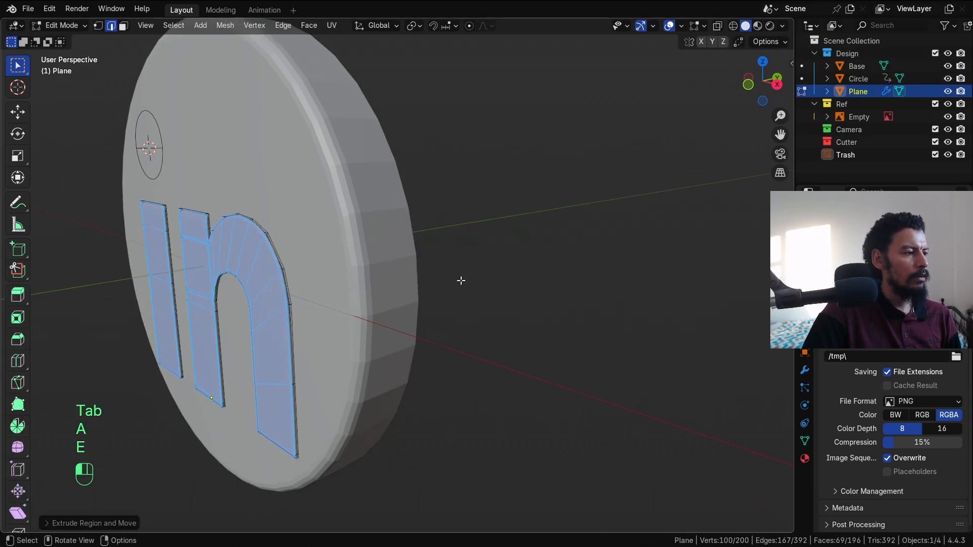
pyautogui.press('e')
pyautogui.click(420, 284)
pyautogui.press('e')
pyautogui.click(421, 283)
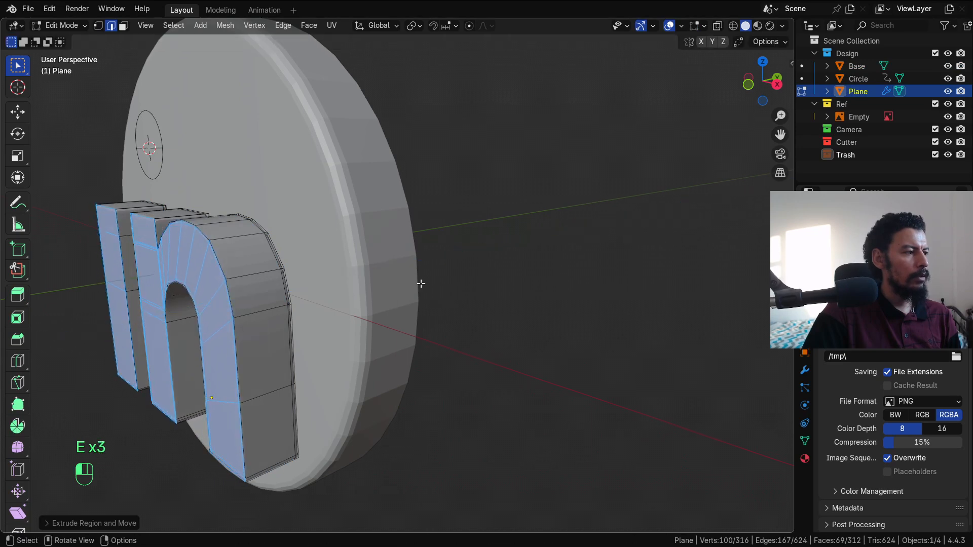
pyautogui.keyDown('shift'); pyautogui.moveTo(215, 192); pyautogui.dragTo(299, 224, button='middle'); pyautogui.keyUp('shift')
pyautogui.press('Tab')
# Step: Fill the i's dot Circle outline with a face and inset it twice
pyautogui.click(239, 172)
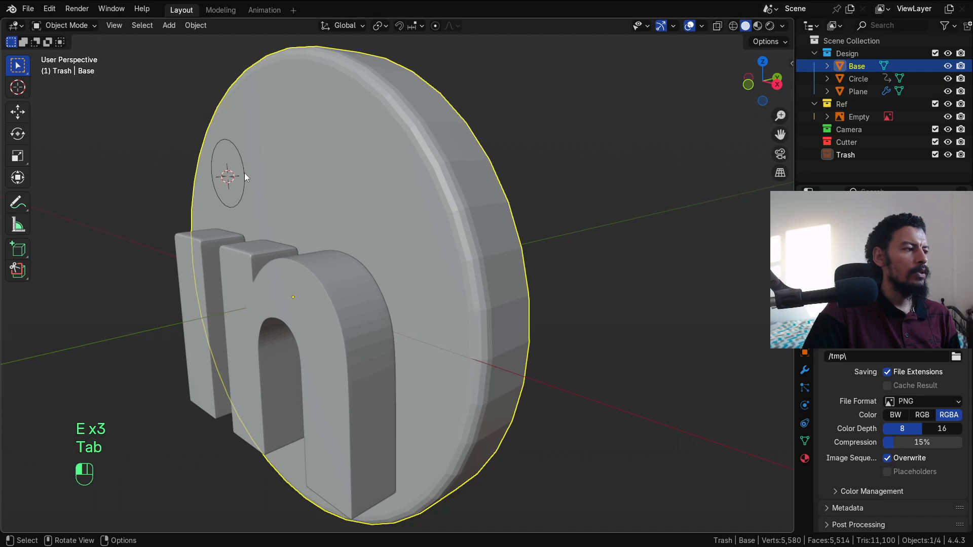
pyautogui.click(860, 79)
pyautogui.press('Tab')
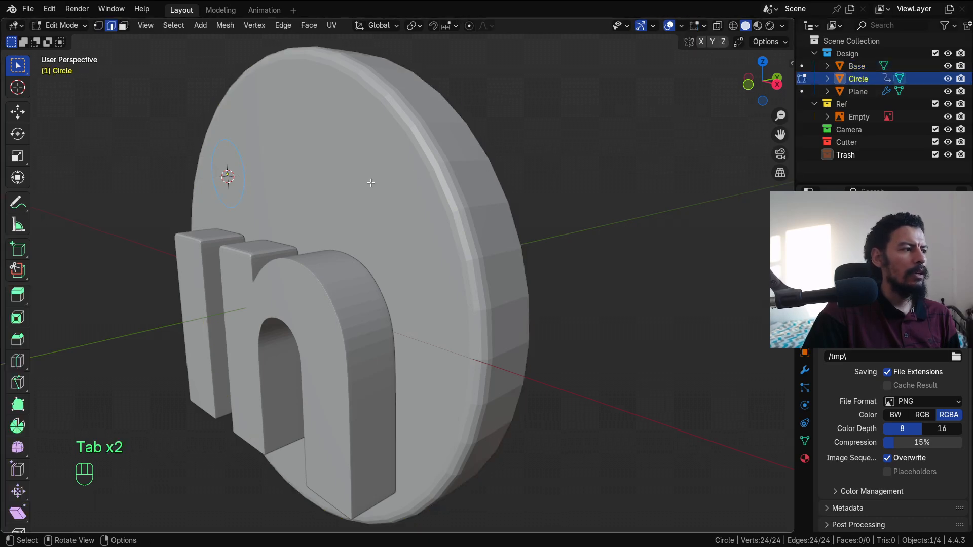
pyautogui.press('f')
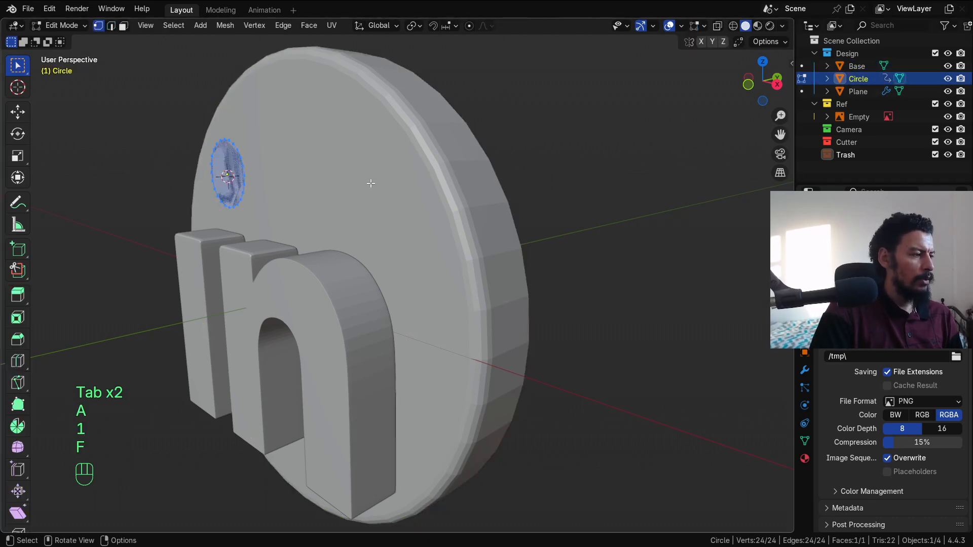
pyautogui.press('KP_1')
pyautogui.keyDown('shift'); pyautogui.moveTo(408, 237); pyautogui.dragTo(422, 284, button='middle'); pyautogui.keyUp('shift')
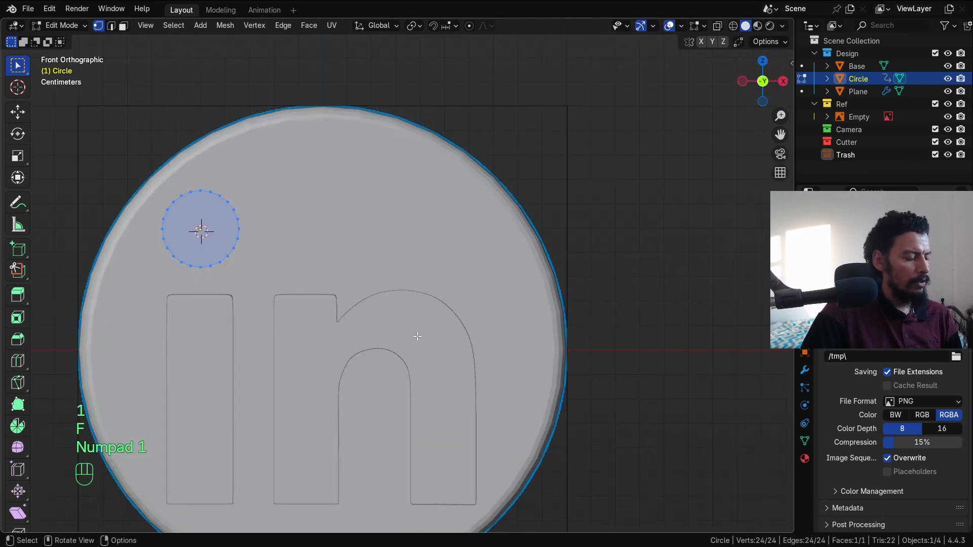
pyautogui.press('i')
pyautogui.click(399, 334)
pyautogui.press('i')
pyautogui.click(402, 332)
# Step: Extrude the dot into a solid piece matching the letters' depth
pyautogui.press('KP_7')
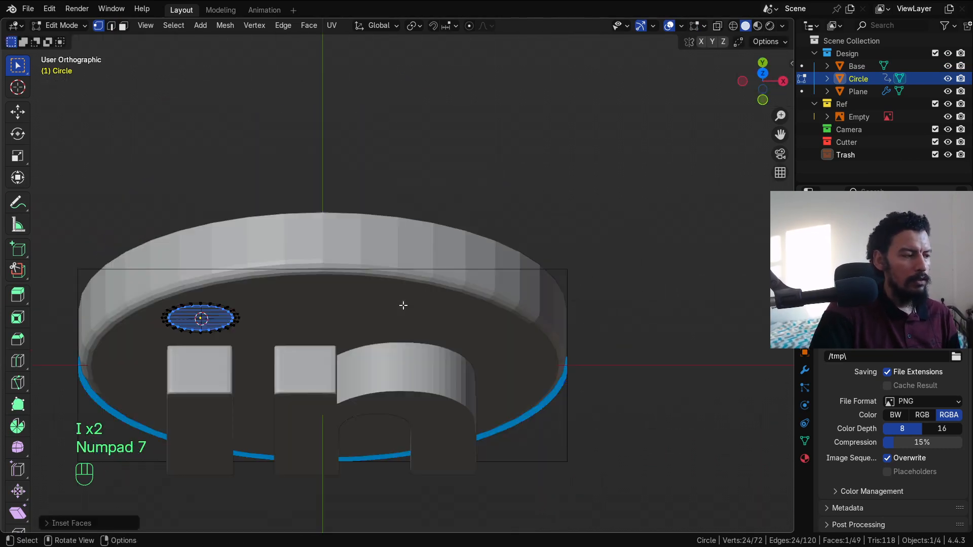
pyautogui.press('a')
pyautogui.scroll(3, 364, 327)
pyautogui.press('e')
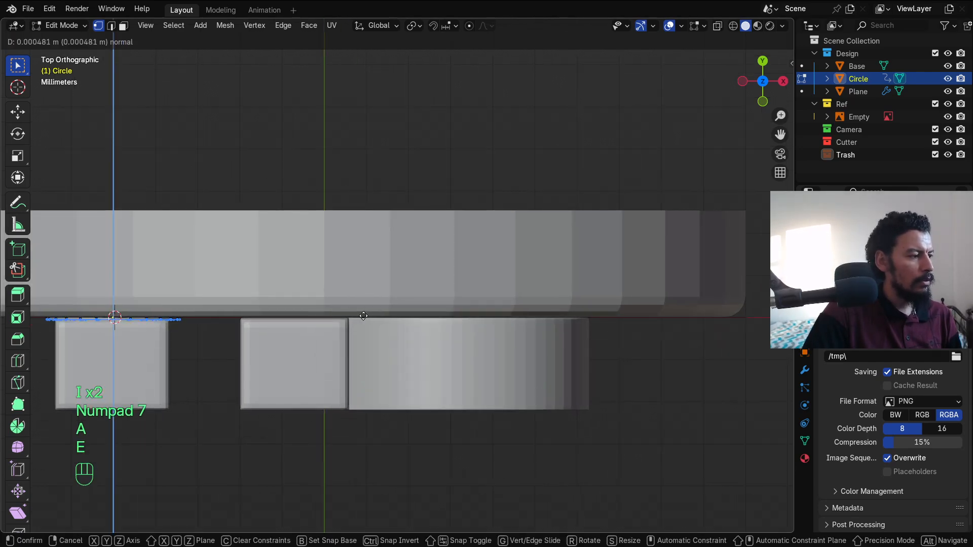
pyautogui.press('e')
pyautogui.click(367, 401)
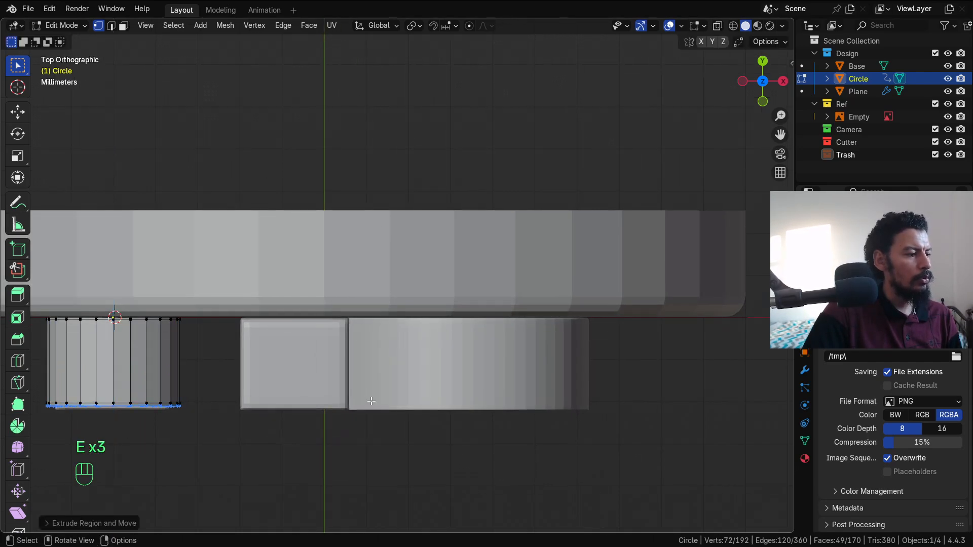
# Step: Apply Shade Smooth to all objects
pyautogui.press('Tab')
pyautogui.press('a')
pyautogui.rightClick(421, 293)
pyautogui.click(422, 293)
pyautogui.moveTo(421, 293); pyautogui.dragTo(458, 296, button='middle')
# Step: Select the Base disc and enter its edit mode, viewing the side rim
pyautogui.hotkey('alt', 'a')
pyautogui.click(458, 297)
pyautogui.press('Tab')
pyautogui.moveTo(519, 315); pyautogui.dragTo(414, 348, button='middle')
pyautogui.scroll(2, 483, 337)
# Step: Loop-cut the disc's rim and add a Subdivision Surface modifier to the disc
pyautogui.hotkey('ctrl', 'r')
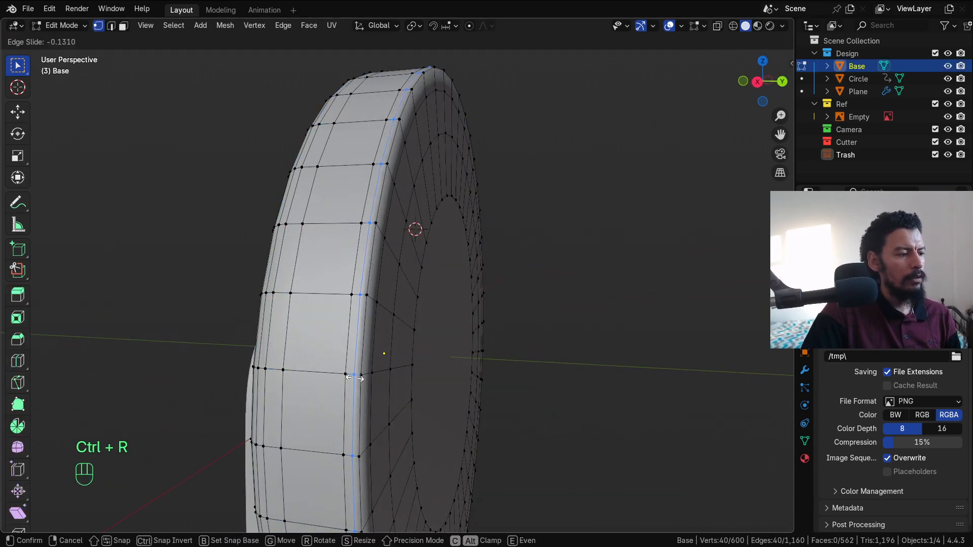
pyautogui.press('Tab')
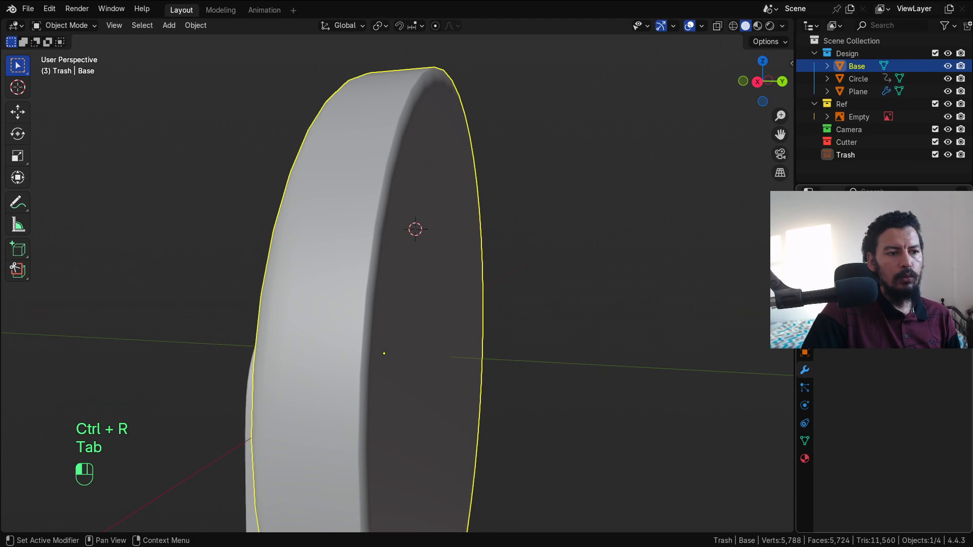
pyautogui.click(887, 227)
pyautogui.moveTo(879, 221)
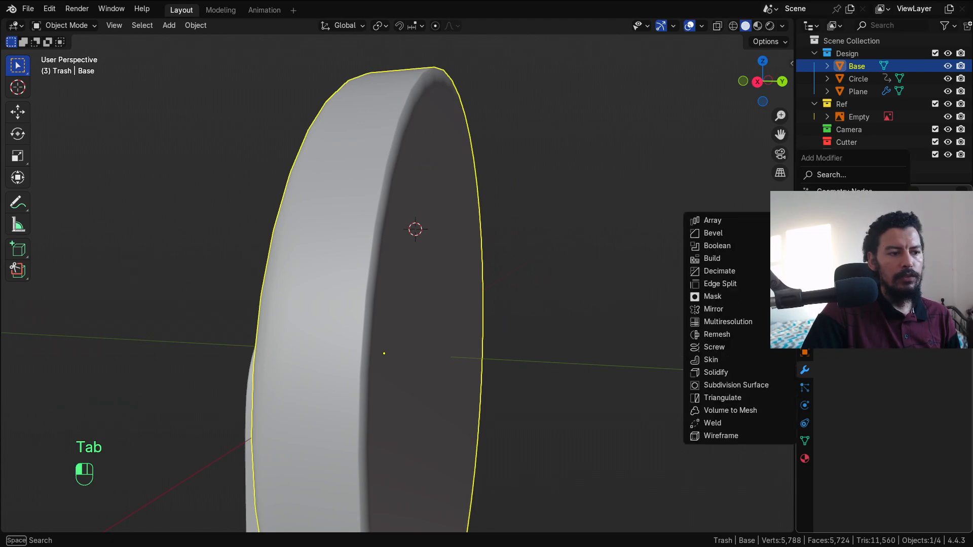
pyautogui.click(737, 384)
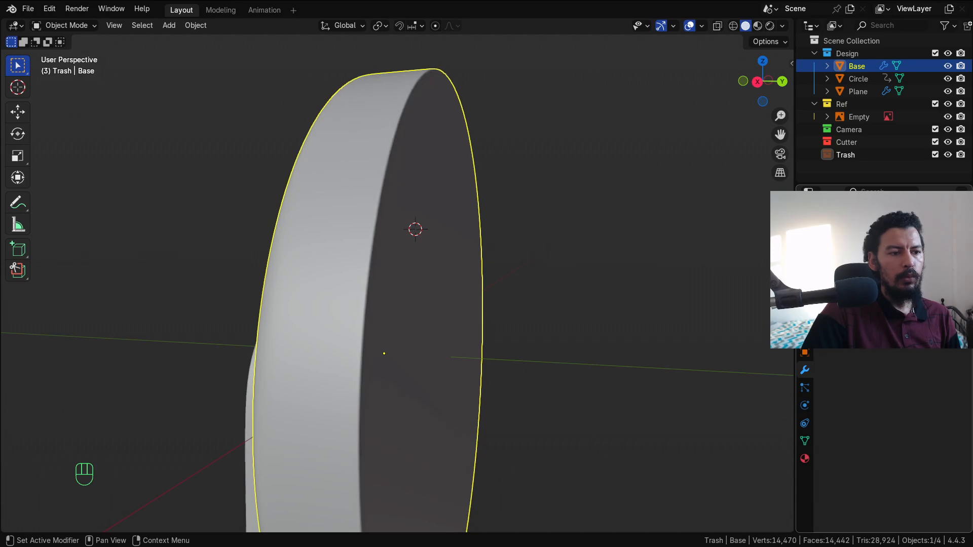
# Step: Save the file as 11-linkedin.blend
pyautogui.scroll(-4, 457, 291)
pyautogui.keyDown('alt'); pyautogui.moveTo(457, 292); pyautogui.dragTo(472, 272, button='middle'); pyautogui.keyUp('alt')
pyautogui.hotkey('ctrl', 's')
pyautogui.click(448, 251)
# Step: Edit the letters and dot meshes together in wireframe top view
pyautogui.press('KP_7')
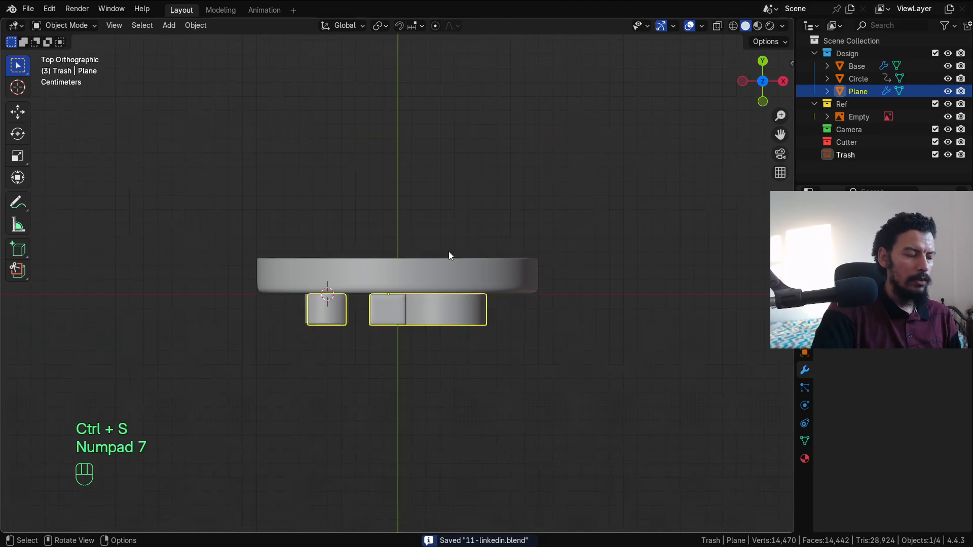
pyautogui.press('Tab')
pyautogui.press('z')
pyautogui.press('Tab')
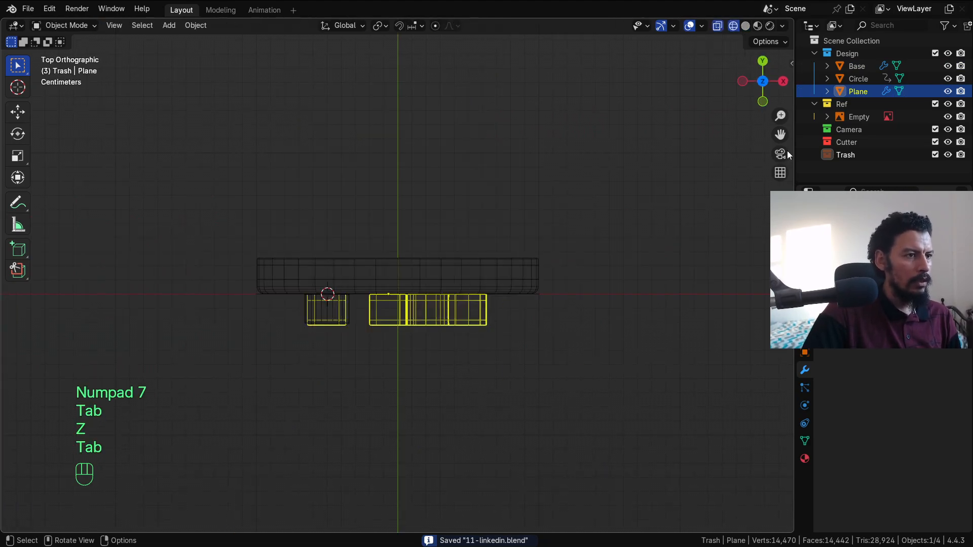
pyautogui.keyDown('alt'); pyautogui.moveTo(466, 318); pyautogui.dragTo(438, 227, button='middle'); pyautogui.keyUp('alt')
pyautogui.keyDown('shift'); pyautogui.click(341, 201); pyautogui.keyUp('shift')
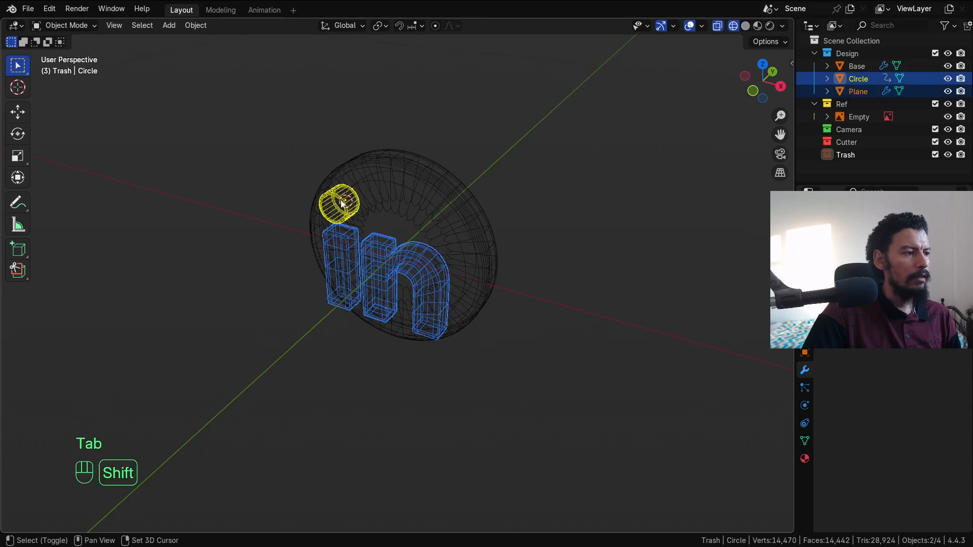
pyautogui.press('Tab')
pyautogui.press('KP_7')
# Step: Box-select the front vertices of letters and dot and slide them back along Y
pyautogui.press('a')
pyautogui.hotkey('alt', 'a')
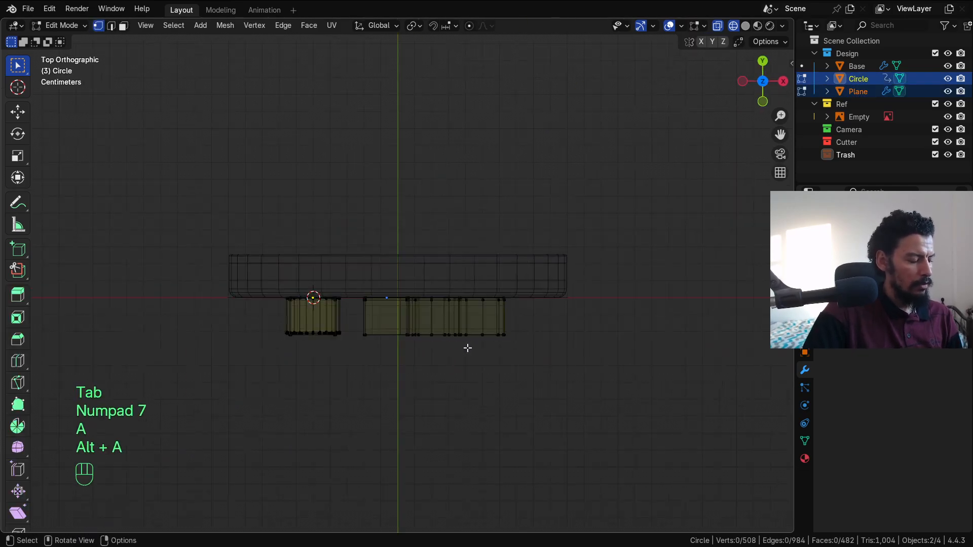
pyautogui.press('b')
pyautogui.moveTo(553, 321); pyautogui.dragTo(201, 372)
pyautogui.press('g')
pyautogui.press('y')
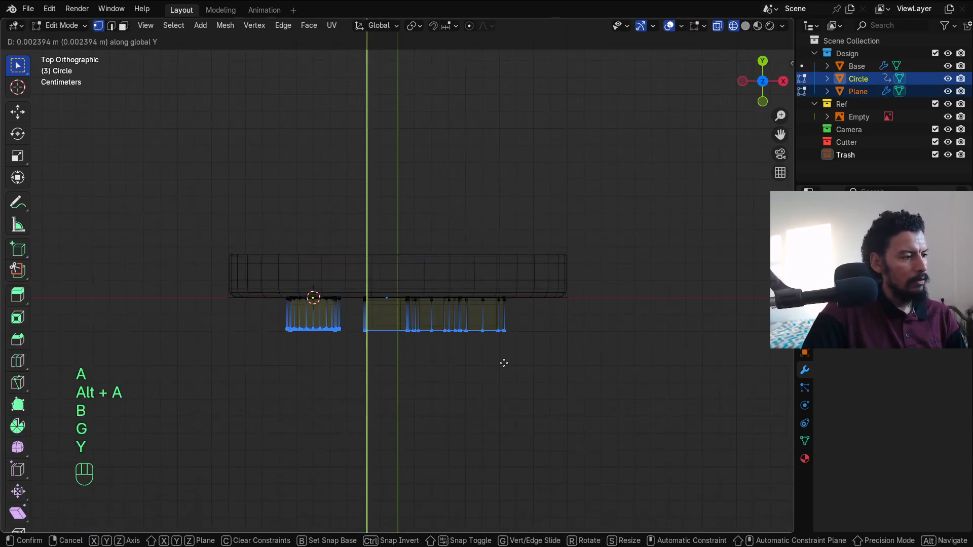
pyautogui.click(504, 356)
pyautogui.press('z')
pyautogui.press('Tab')
# Step: Select the Base disc and give it a new material
pyautogui.keyDown('alt'); pyautogui.moveTo(512, 335); pyautogui.dragTo(463, 263); pyautogui.keyUp('alt')
pyautogui.hotkey('alt', 'a')
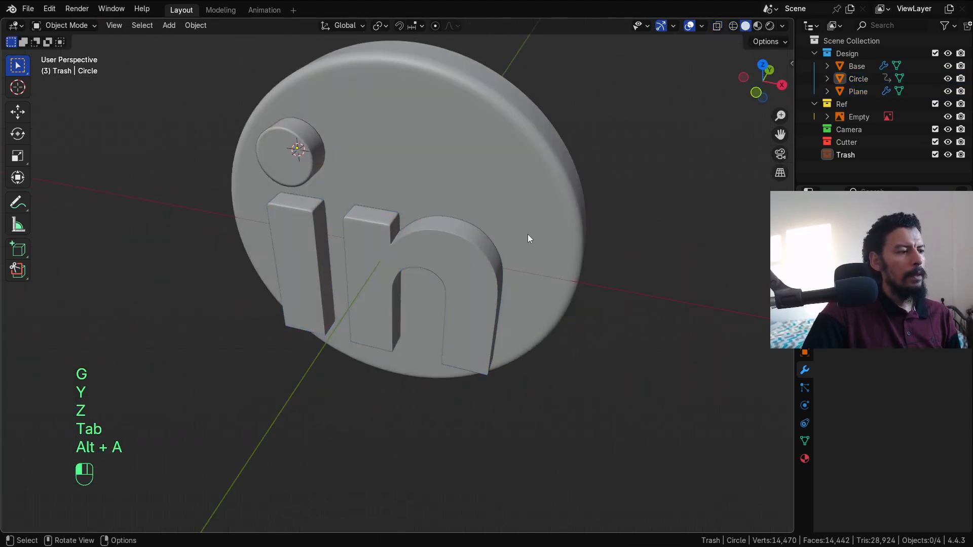
pyautogui.click(527, 234)
pyautogui.keyDown('alt'); pyautogui.moveTo(517, 238); pyautogui.dragTo(525, 208); pyautogui.keyUp('alt')
pyautogui.scroll(-3, 555, 209)
pyautogui.press('KP_1')
pyautogui.press('z')
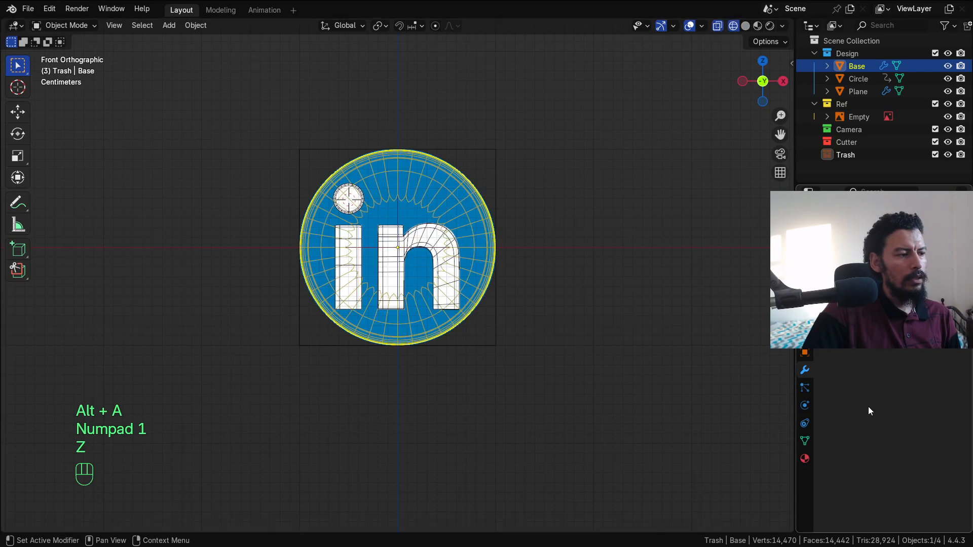
pyautogui.click(897, 287)
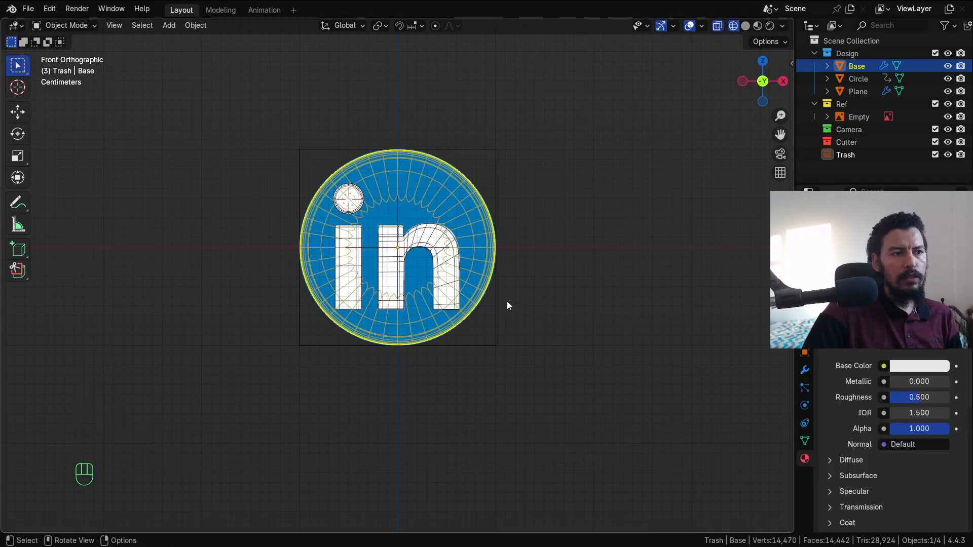
# Step: Rename Design to v-1, duplicate it, and name the copy v-2 with Base.001, Circle.001, Plane.001
pyautogui.doubleClick(853, 53)
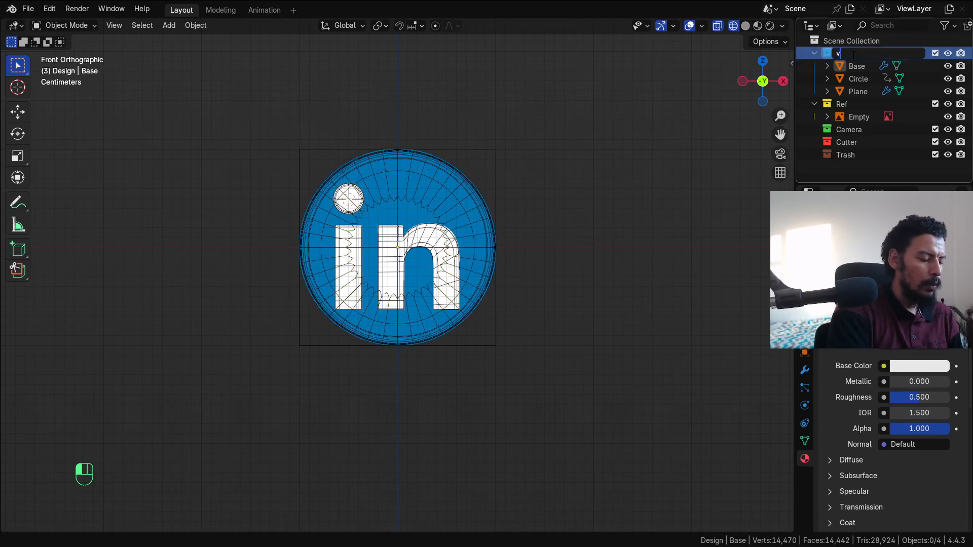
pyautogui.rightClick(853, 54)
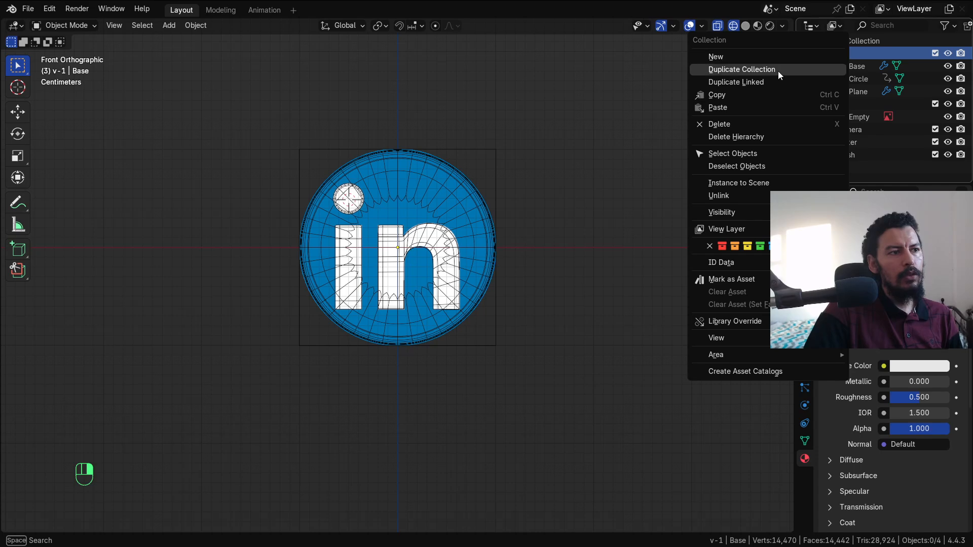
pyautogui.click(831, 68)
pyautogui.click(814, 53)
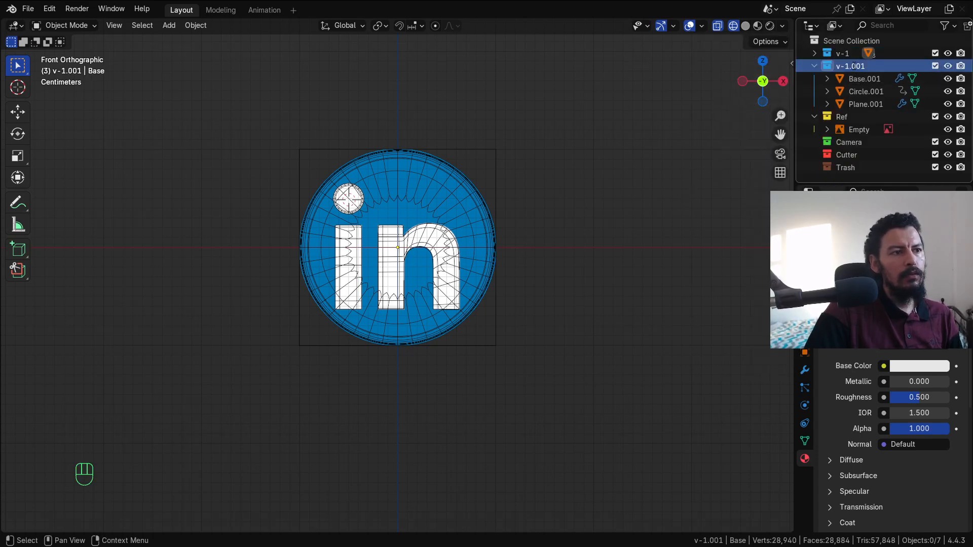
pyautogui.write('v-2')
pyautogui.press('Return')
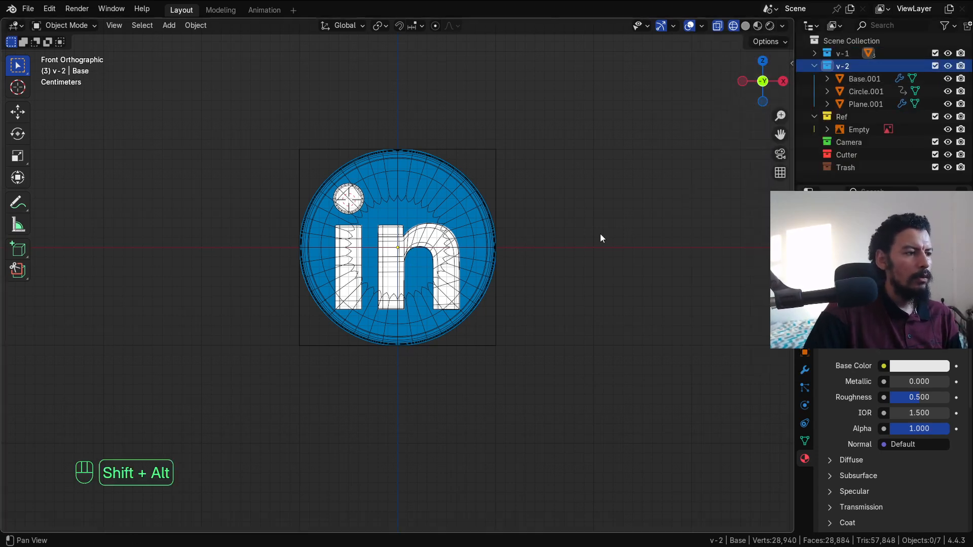
# Step: Select all v-2 objects and move them along X to the right of the original
pyautogui.keyDown('alt'); pyautogui.keyDown('shift'); pyautogui.moveTo(599, 233); pyautogui.dragTo(556, 209); pyautogui.keyUp('shift'); pyautogui.keyUp('alt')
pyautogui.rightClick(839, 63)
pyautogui.click(831, 147)
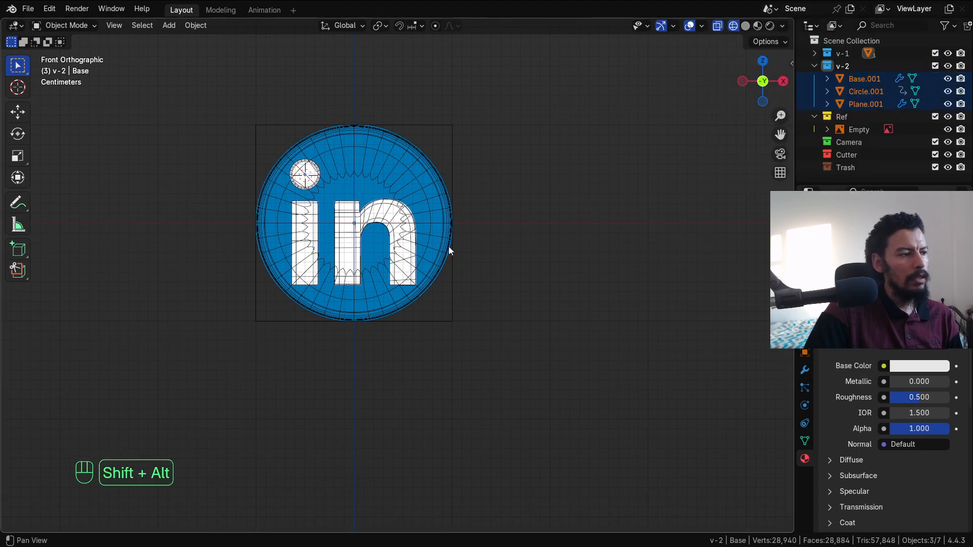
pyautogui.keyDown('alt'); pyautogui.keyDown('shift'); pyautogui.moveTo(448, 246); pyautogui.dragTo(397, 240); pyautogui.keyUp('shift'); pyautogui.keyUp('alt')
pyautogui.press('g')
pyautogui.press('x')
pyautogui.click(628, 246)
pyautogui.press('z')
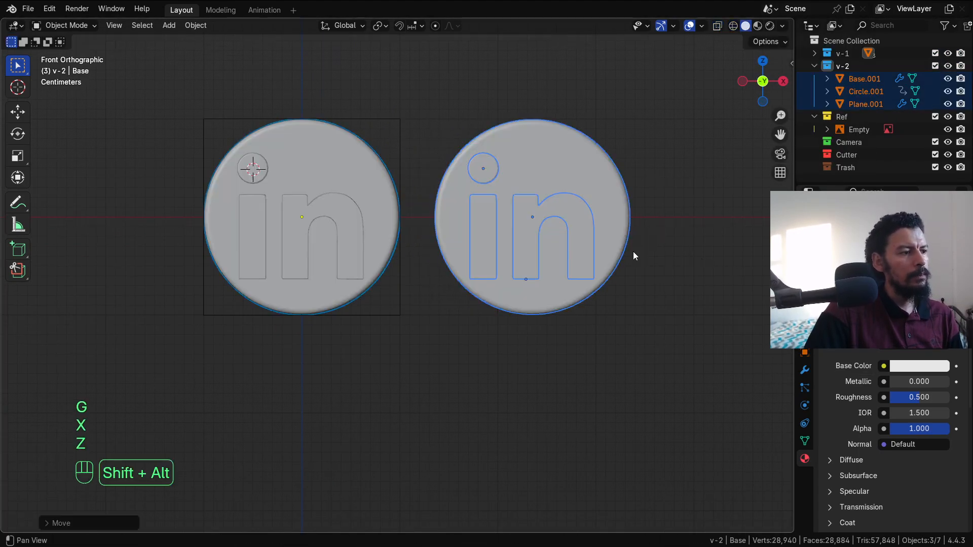
pyautogui.keyDown('alt'); pyautogui.keyDown('shift'); pyautogui.moveTo(633, 251); pyautogui.dragTo(545, 258); pyautogui.keyUp('shift'); pyautogui.keyUp('alt')
# Step: Shift the copy's letters and dot along Y to set their depth into the disc
pyautogui.hotkey('alt', 'a')
pyautogui.click(483, 211)
pyautogui.moveTo(495, 232)
pyautogui.keyDown('alt'); pyautogui.mouseDown()
pyautogui.moveTo(482, 246)
pyautogui.moveTo(440, 207)
pyautogui.moveTo(348, 212)
pyautogui.mouseUp(); pyautogui.keyUp('alt')
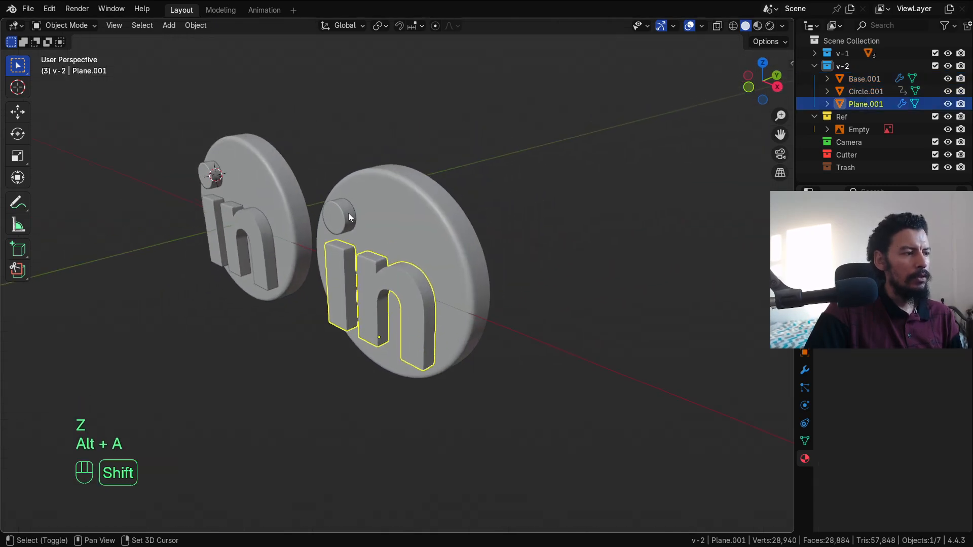
pyautogui.keyDown('shift'); pyautogui.click(348, 213); pyautogui.keyUp('shift')
pyautogui.press('KP_7')
pyautogui.keyDown('alt'); pyautogui.keyDown('shift'); pyautogui.moveTo(427, 239); pyautogui.dragTo(505, 278); pyautogui.keyUp('shift'); pyautogui.keyUp('alt')
pyautogui.scroll(4, 558, 390)
pyautogui.press('g')
pyautogui.press('y')
pyautogui.click(560, 369)
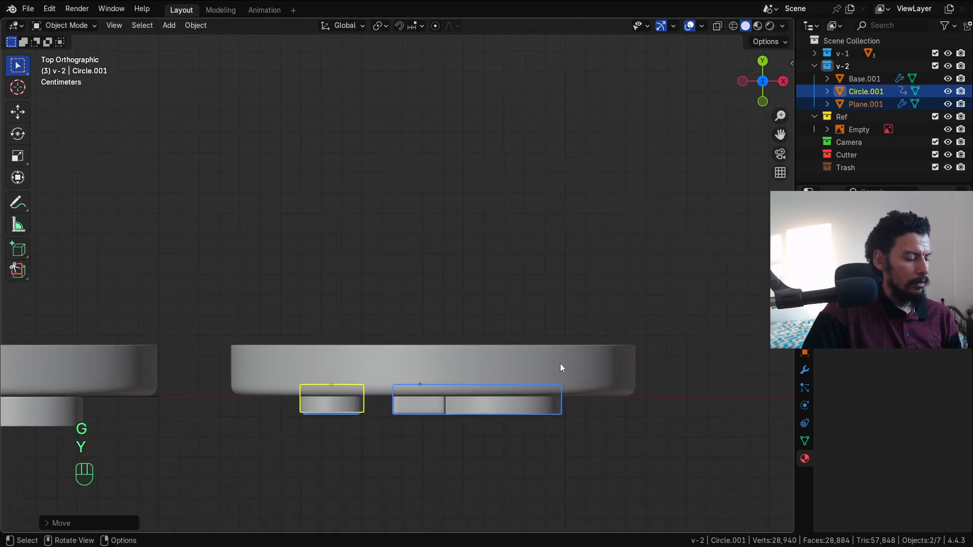
pyautogui.press('g')
pyautogui.press('y')
pyautogui.click(560, 351)
# Step: Boolean-cut the copy's 'in' letters into Base.001 with Bool Tool difference
pyautogui.keyDown('alt'); pyautogui.moveTo(569, 424); pyautogui.dragTo(490, 316); pyautogui.keyUp('alt')
pyautogui.hotkey('alt', 'a')
pyautogui.click(427, 293)
pyautogui.keyDown('shift'); pyautogui.click(475, 279); pyautogui.keyUp('shift')
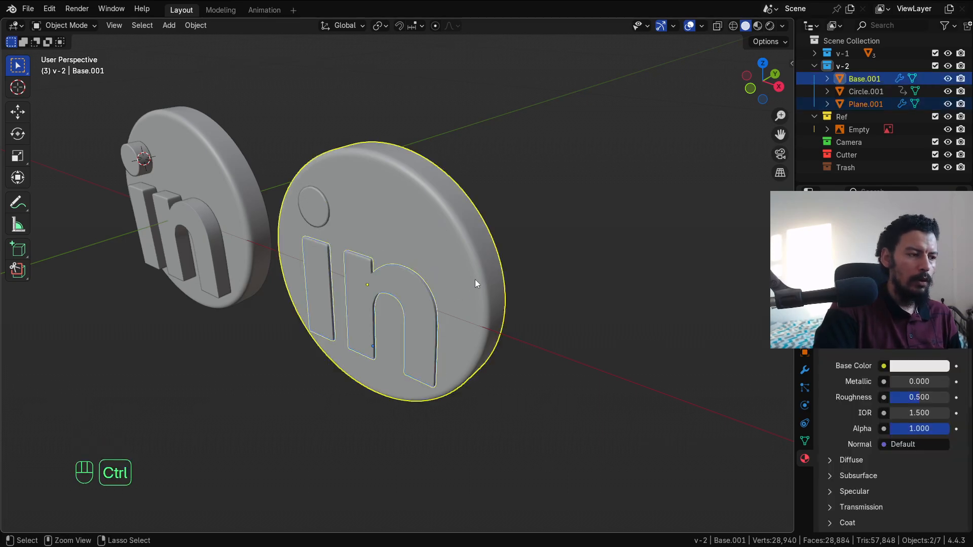
pyautogui.press('ctrl+KP_Subtract')
pyautogui.hotkey('alt', 'a')
# Step: Boolean-cut Circle.001 into Base.001 as a difference
pyautogui.keyDown('shift'); pyautogui.click(325, 212); pyautogui.keyUp('shift')
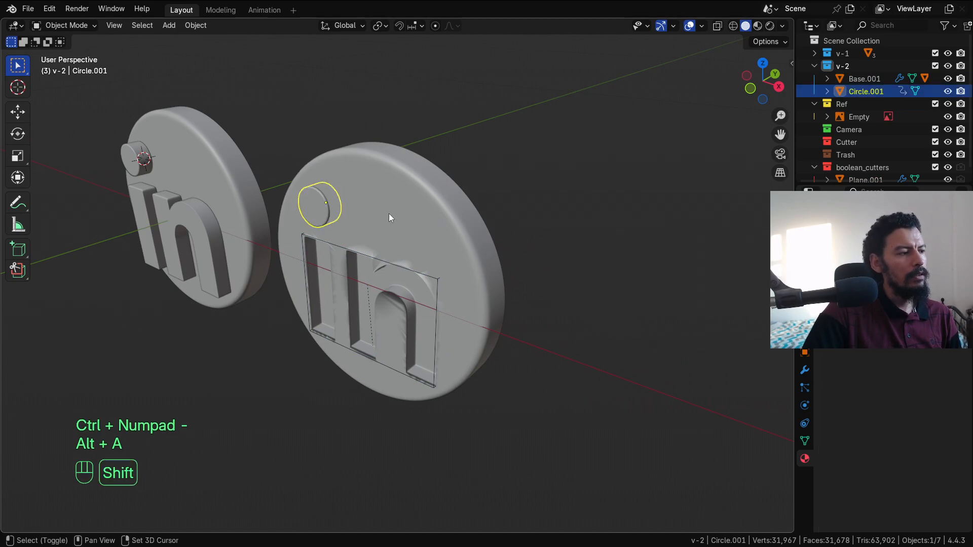
pyautogui.keyDown('shift'); pyautogui.click(389, 217); pyautogui.keyUp('shift')
pyautogui.press('ctrl+KP_Subtract')
pyautogui.hotkey('alt', 'a')
# Step: Apply Shade Auto Smooth to the copy's disc
pyautogui.click(457, 233)
pyautogui.rightClick(458, 233)
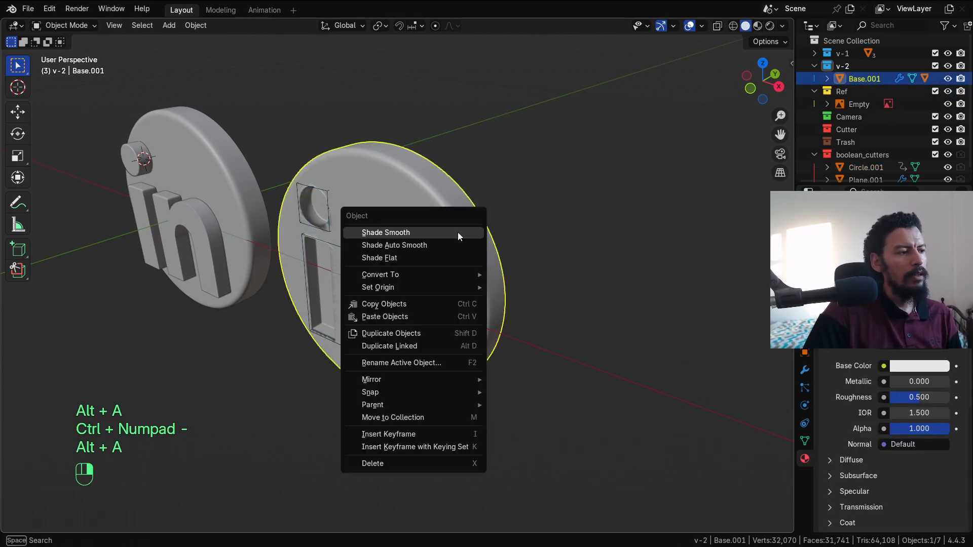
pyautogui.click(437, 245)
pyautogui.keyDown('alt'); pyautogui.moveTo(531, 373); pyautogui.dragTo(502, 206, button='middle'); pyautogui.keyUp('alt')
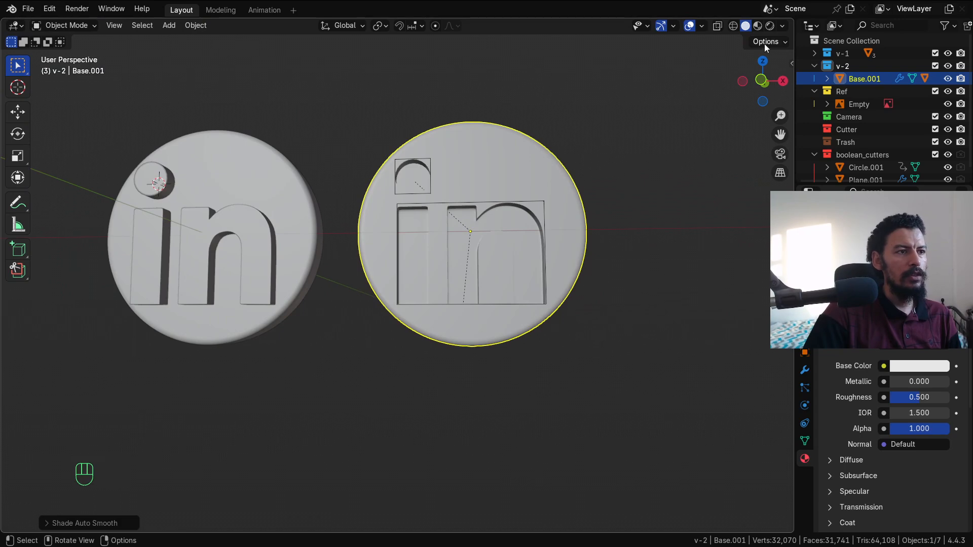
# Step: Enable Cavity in the viewport shading options
pyautogui.click(783, 26)
pyautogui.click(710, 337)
pyautogui.keyDown('alt'); pyautogui.moveTo(481, 293); pyautogui.dragTo(529, 288, button='middle'); pyautogui.keyUp('alt')
pyautogui.moveTo(431, 271)
pyautogui.keyDown('alt'); pyautogui.keyDown('shift'); pyautogui.mouseDown(button='middle')
pyautogui.moveTo(429, 260)
pyautogui.moveTo(435, 267)
pyautogui.mouseUp(button='middle'); pyautogui.keyUp('shift'); pyautogui.keyUp('alt')
pyautogui.click(339, 206)
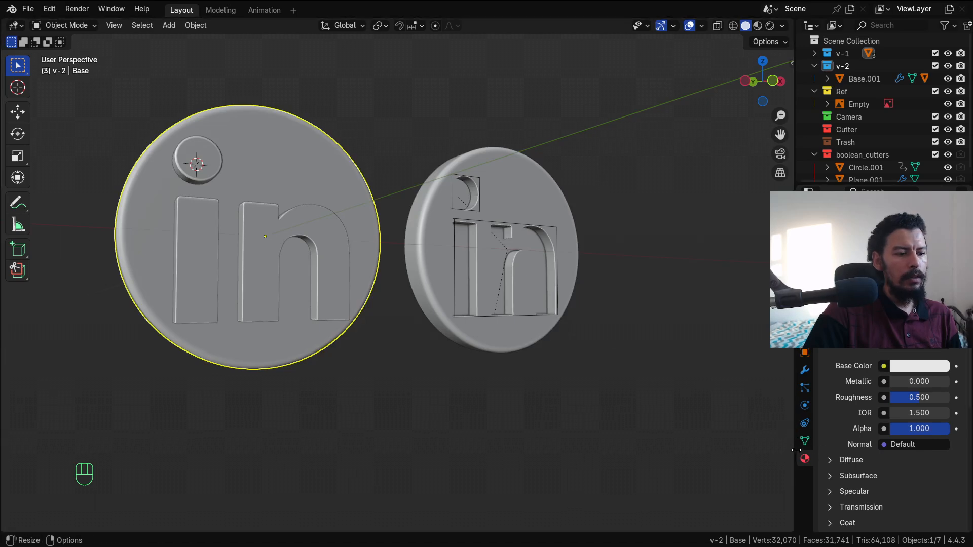
# Step: Split the 3D view from the front and make the right area an Image Editor
pyautogui.click(913, 367)
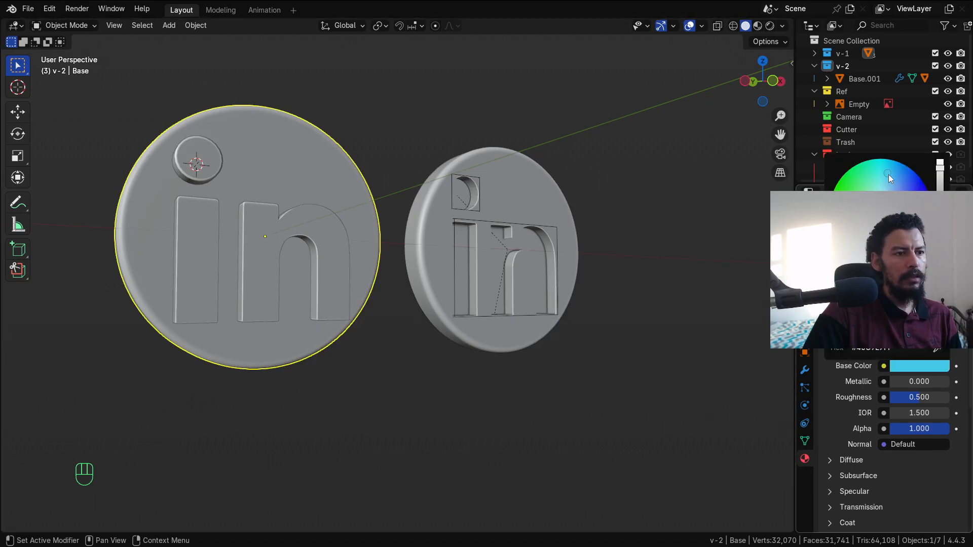
pyautogui.press('KP_1')
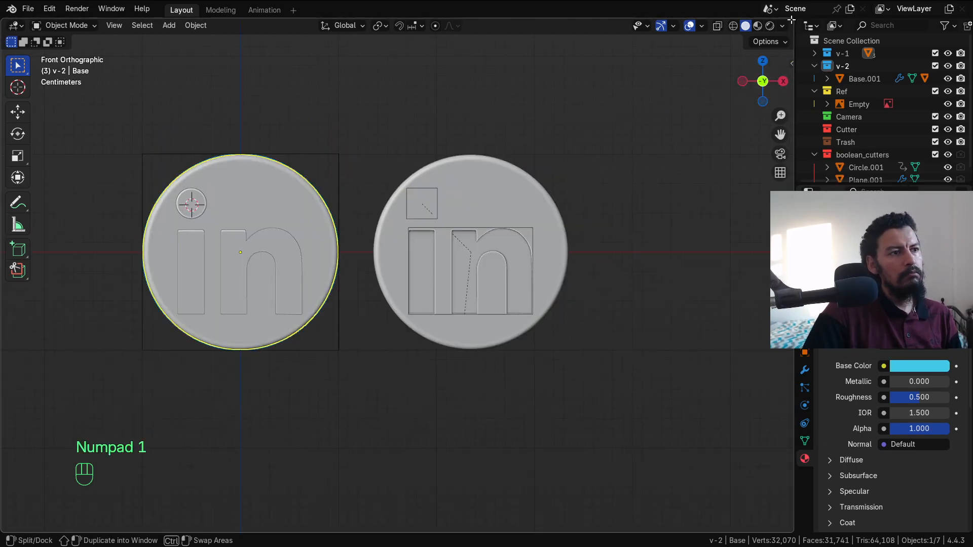
pyautogui.moveTo(791, 19); pyautogui.dragTo(547, 31)
pyautogui.click(560, 25)
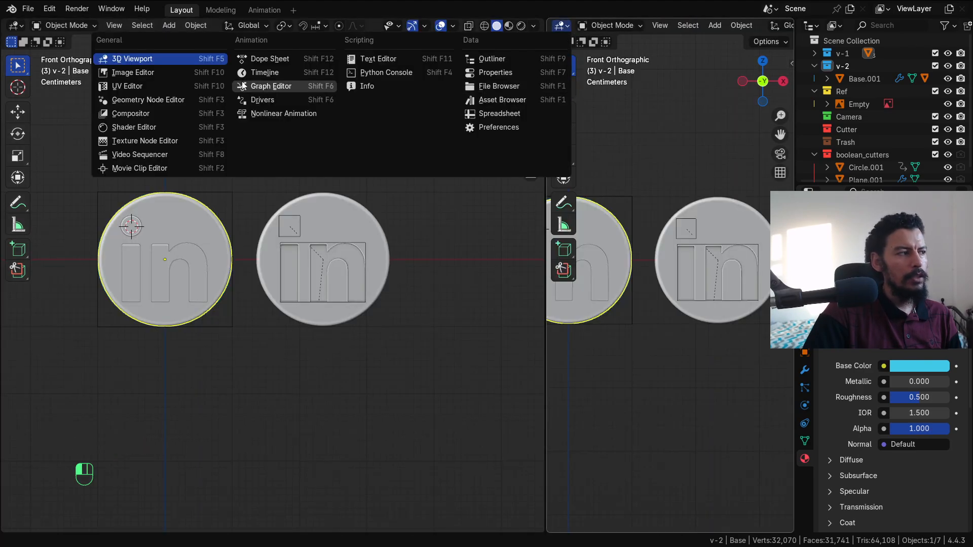
pyautogui.click(150, 75)
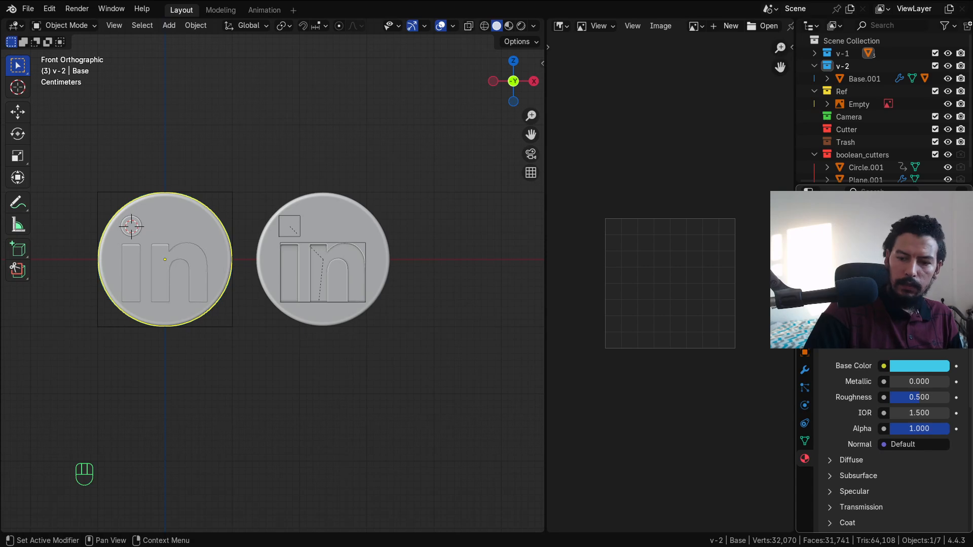
# Step: Open the LinkedIn logo PNG from the Source files folder in the Image Editor
pyautogui.click(769, 27)
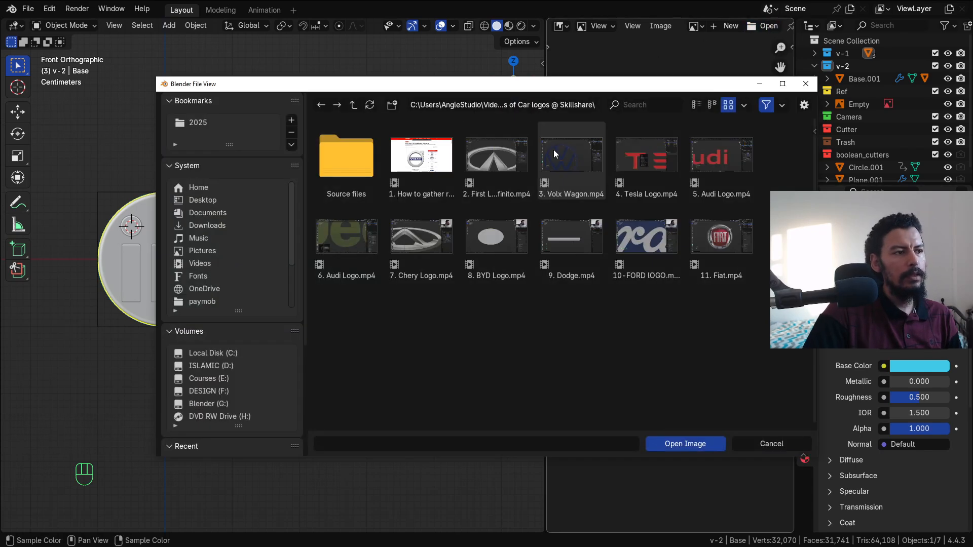
pyautogui.doubleClick(347, 152)
pyautogui.click(712, 155)
pyautogui.doubleClick(712, 156)
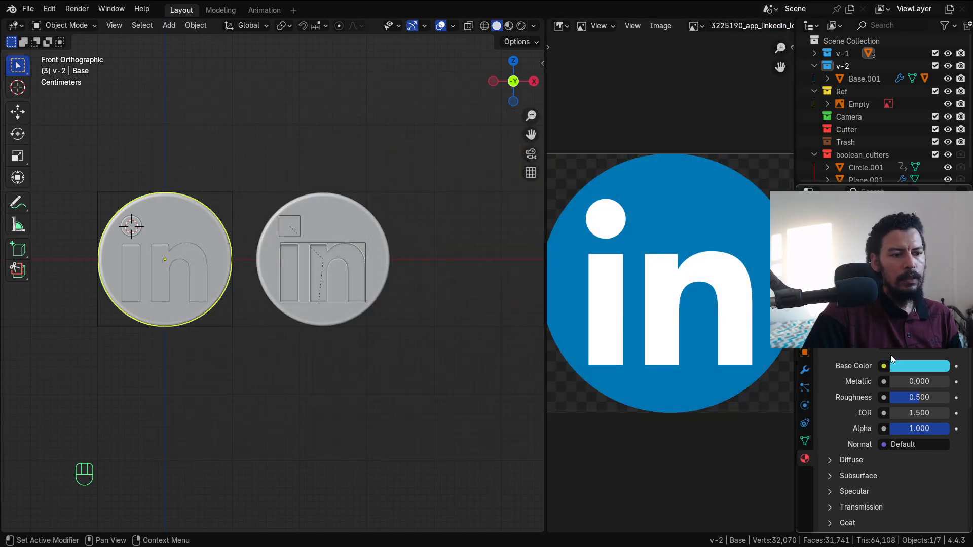
pyautogui.click(918, 370)
# Step: Sample the LinkedIn blue from the logo for the disc and give the letters a new white material
pyautogui.click(937, 351)
pyautogui.click(702, 232)
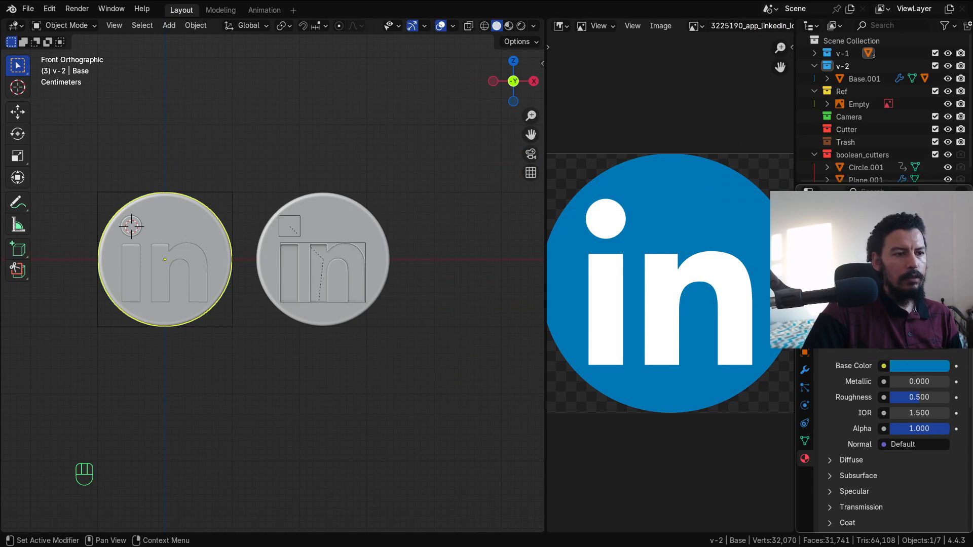
pyautogui.click(202, 257)
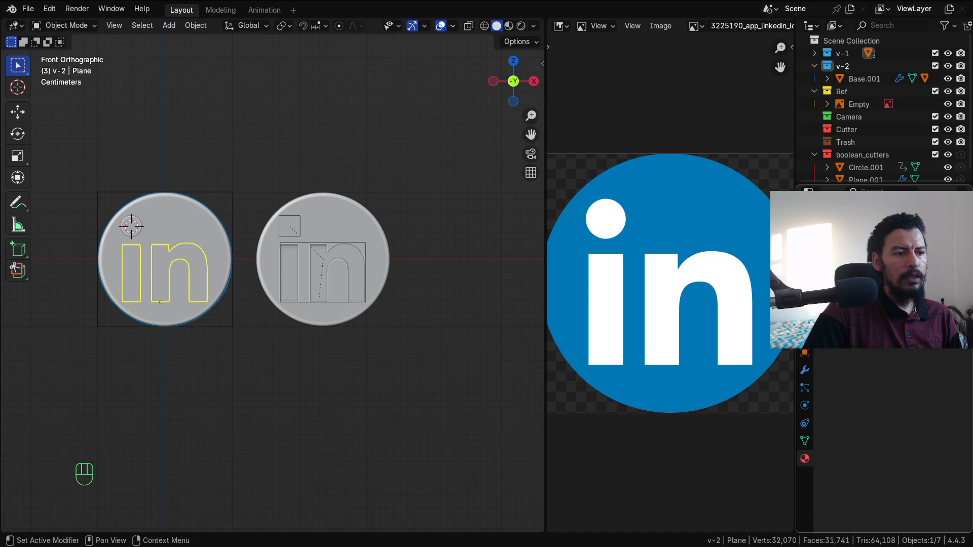
pyautogui.click(894, 280)
pyautogui.click(935, 367)
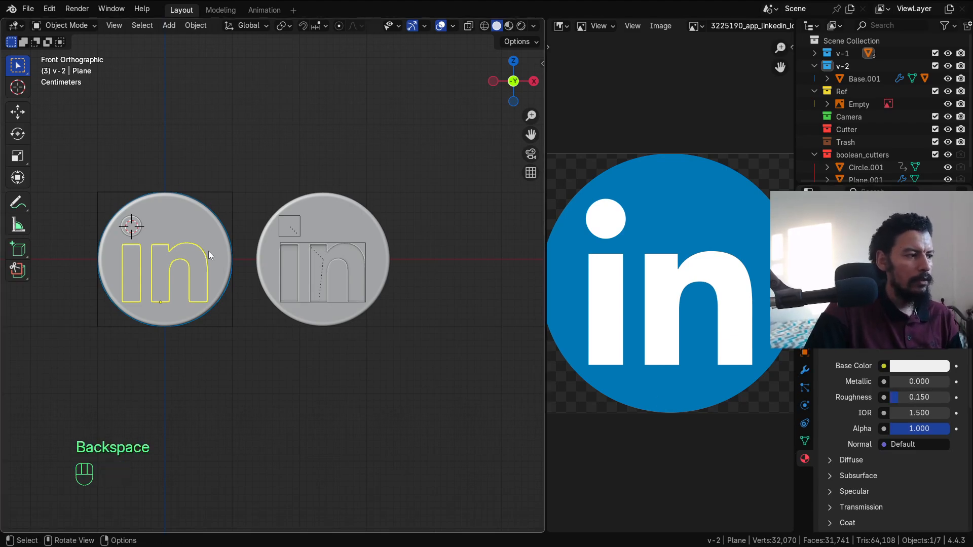
# Step: Set the blue disc's roughness to 0.2
pyautogui.click(176, 212)
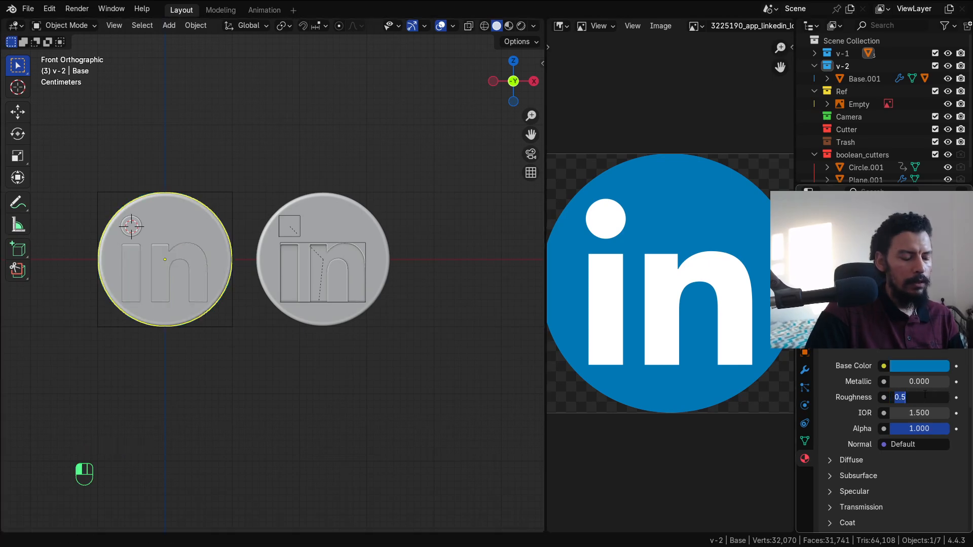
pyautogui.keyDown('shift'); pyautogui.moveTo(467, 98); pyautogui.dragTo(487, 110, button='middle'); pyautogui.keyUp('shift')
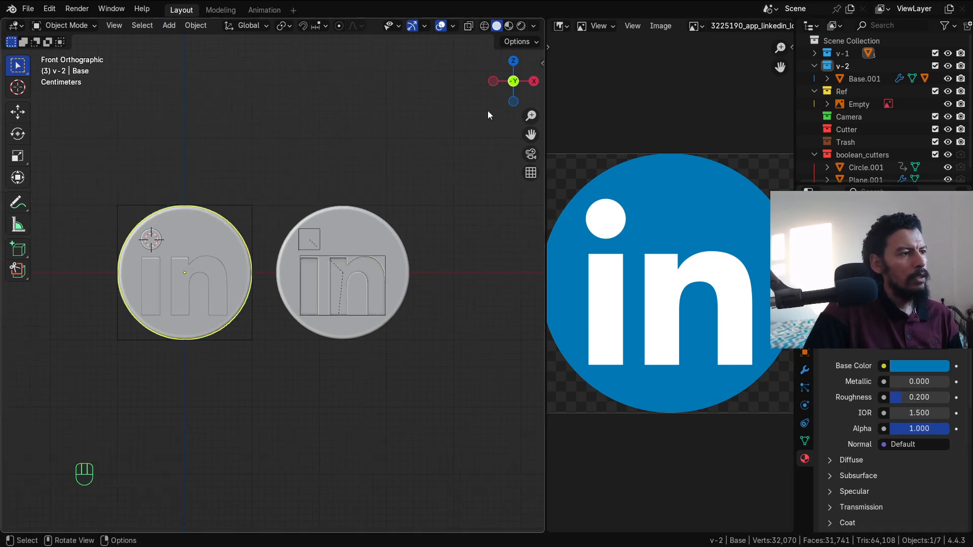
pyautogui.click(928, 367)
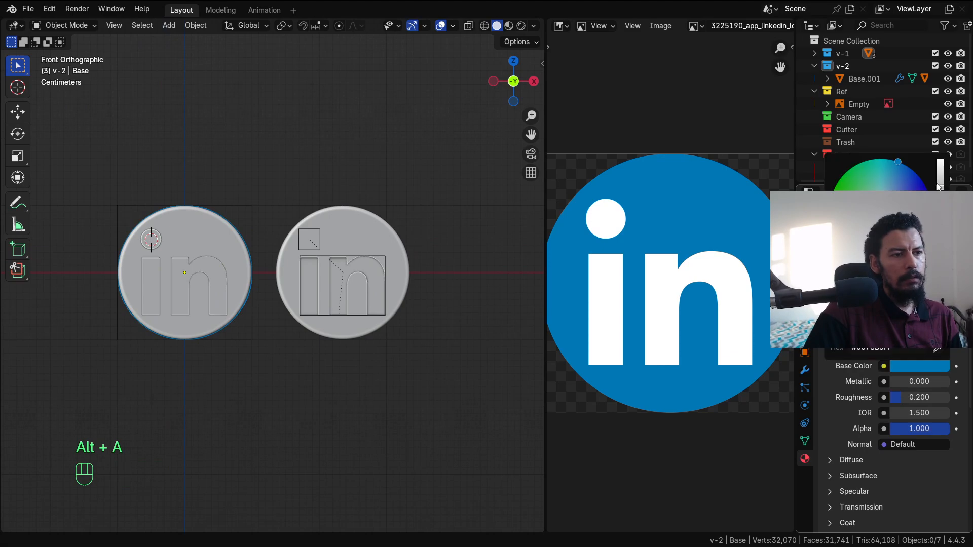
pyautogui.hotkey('alt', 'a')
pyautogui.moveTo(361, 237)
pyautogui.mouseDown(button='middle')
pyautogui.moveTo(338, 226)
pyautogui.moveTo(372, 227)
pyautogui.mouseUp(button='middle')
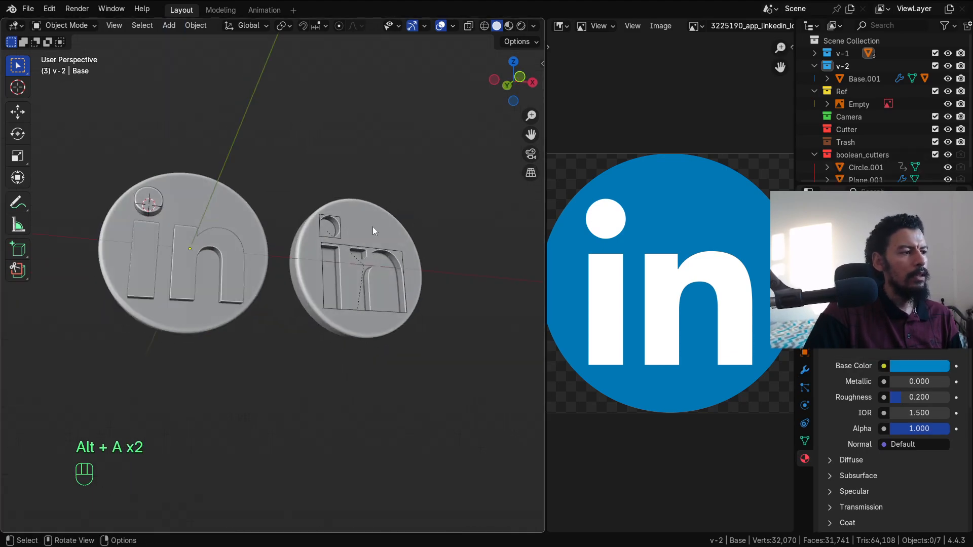
pyautogui.click(373, 227)
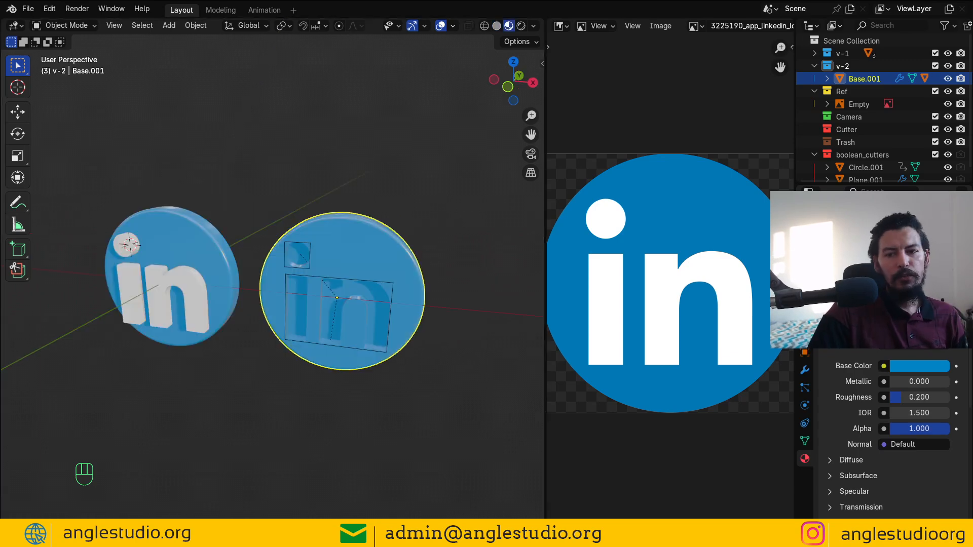
# Step: Orbit to face the coins, then switch to the top view
pyautogui.keyDown('alt'); pyautogui.moveTo(363, 293); pyautogui.dragTo(416, 246, button='middle'); pyautogui.keyUp('alt')
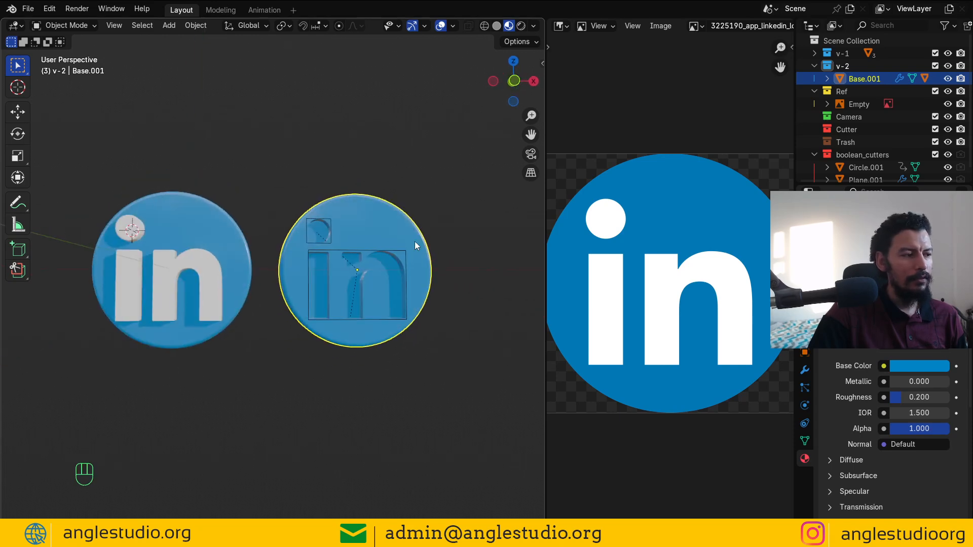
pyautogui.press('KP_7')
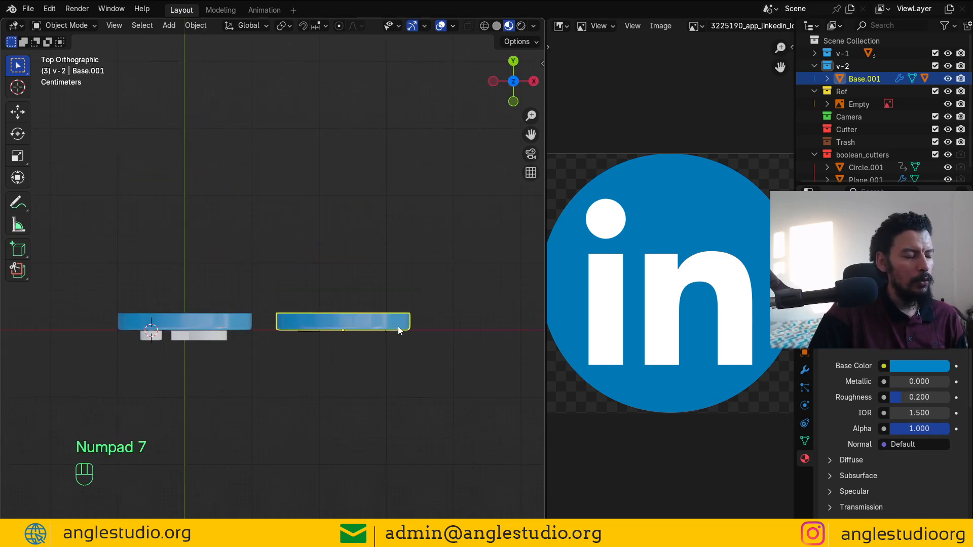
pyautogui.hotkey('ctrl', 'a')
# Step: Apply Visual Geometry to Mesh on the second coin, then hide its disk faces in Edit Mode
pyautogui.click(370, 461)
pyautogui.press('Tab')
pyautogui.scroll(5, 424, 360)
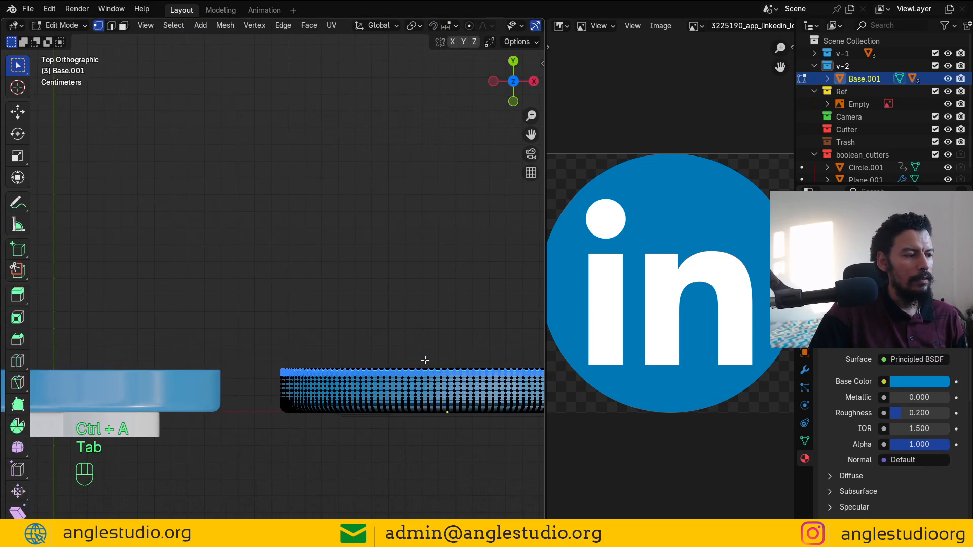
pyautogui.press('z')
pyautogui.keyDown('alt'); pyautogui.keyDown('shift'); pyautogui.moveTo(401, 375); pyautogui.dragTo(130, 236); pyautogui.keyUp('shift'); pyautogui.keyUp('alt')
pyautogui.scroll(2, 280, 282)
pyautogui.keyDown('alt'); pyautogui.keyDown('shift'); pyautogui.moveTo(289, 261); pyautogui.dragTo(380, 303); pyautogui.keyUp('shift'); pyautogui.keyUp('alt')
pyautogui.scroll(1, 381, 303)
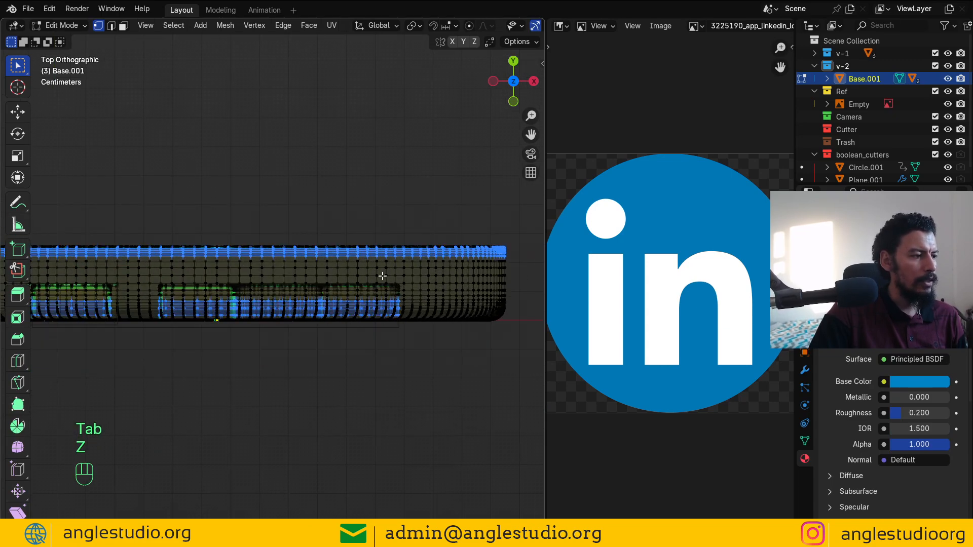
pyautogui.doubleClick(383, 276)
pyautogui.press('ctrl+KP_Add')
pyautogui.press('ctrl+KP_Add')
pyautogui.press('ctrl+KP_Add')
pyautogui.press('ctrl+KP_Add')
pyautogui.press('ctrl+KP_Add')
pyautogui.press('ctrl+KP_Add')
pyautogui.press('ctrl+KP_Add')
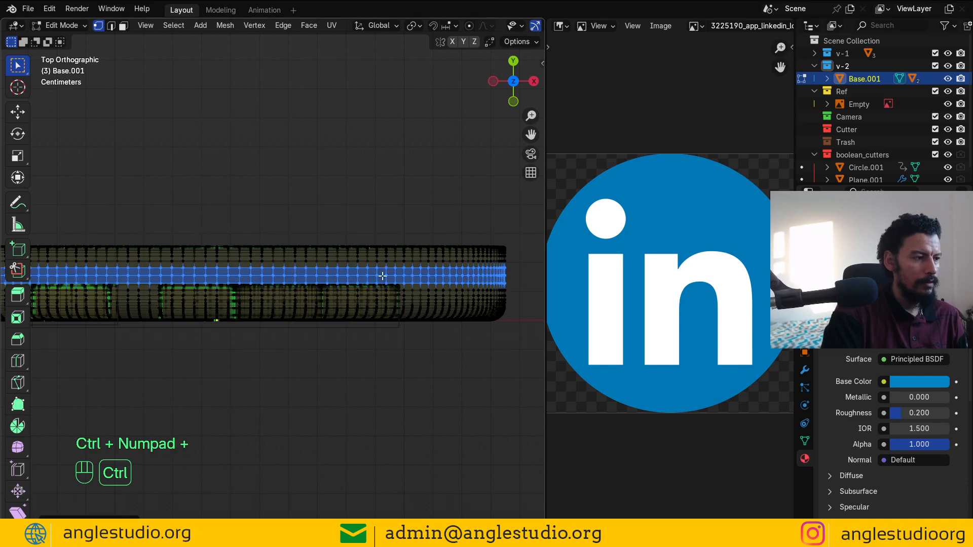
pyautogui.press('h')
pyautogui.hotkey('alt', 'a')
# Step: Box-select and grow the remaining letter geometry, inspecting it in solid shading
pyautogui.keyDown('alt'); pyautogui.keyDown('shift'); pyautogui.moveTo(428, 283); pyautogui.dragTo(122, 281); pyautogui.keyUp('shift'); pyautogui.keyUp('alt')
pyautogui.scroll(-1, 454, 264)
pyautogui.press('a')
pyautogui.hotkey('alt', 'a')
pyautogui.press('b')
pyautogui.press('ctrl+KP_Add')
pyautogui.press('ctrl+KP_Add')
pyautogui.press('ctrl+KP_Add')
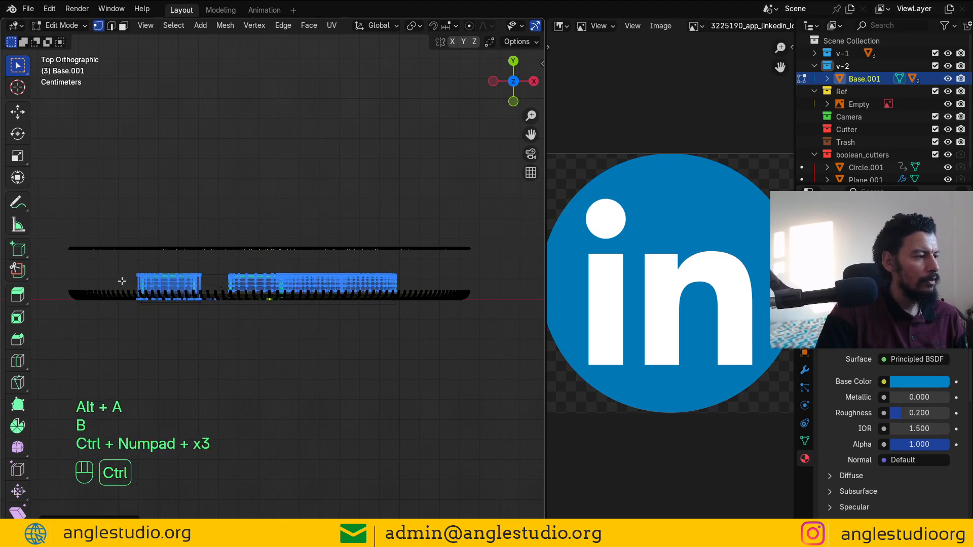
pyautogui.press('z')
pyautogui.click(361, 358)
pyautogui.moveTo(353, 350)
pyautogui.keyDown('alt'); pyautogui.mouseDown()
pyautogui.moveTo(317, 270)
pyautogui.moveTo(332, 269)
pyautogui.mouseUp(); pyautogui.keyUp('alt')
# Step: Clear the selection and return to a top-down wireframe view of the mesh
pyautogui.hotkey('alt', 'a')
pyautogui.press('KP_7')
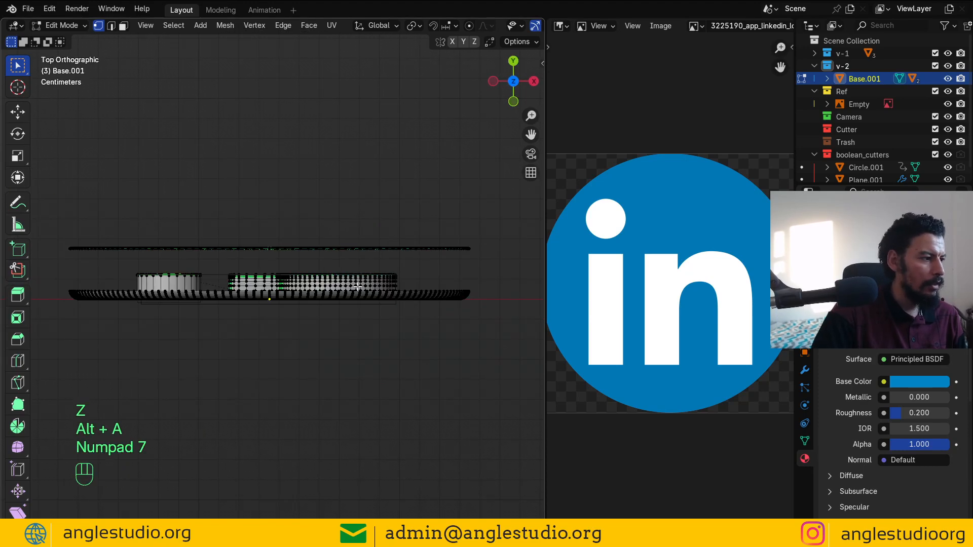
pyautogui.press('z')
pyautogui.click(274, 284)
pyautogui.hotkey('alt', 'a')
pyautogui.press('n')
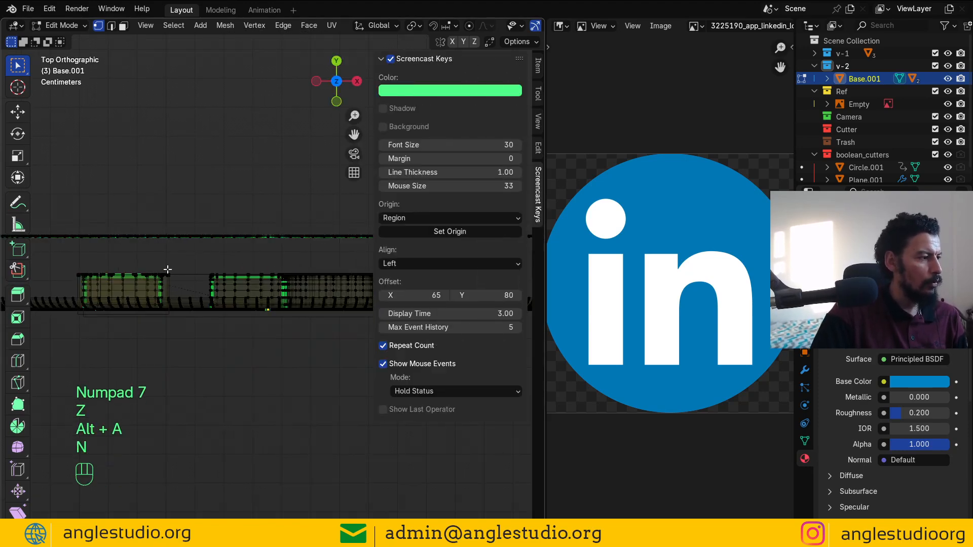
pyautogui.press('n')
# Step: Select the i letter and its dot, and assign their faces the white material
pyautogui.press('b')
pyautogui.moveTo(194, 260); pyautogui.dragTo(61, 284)
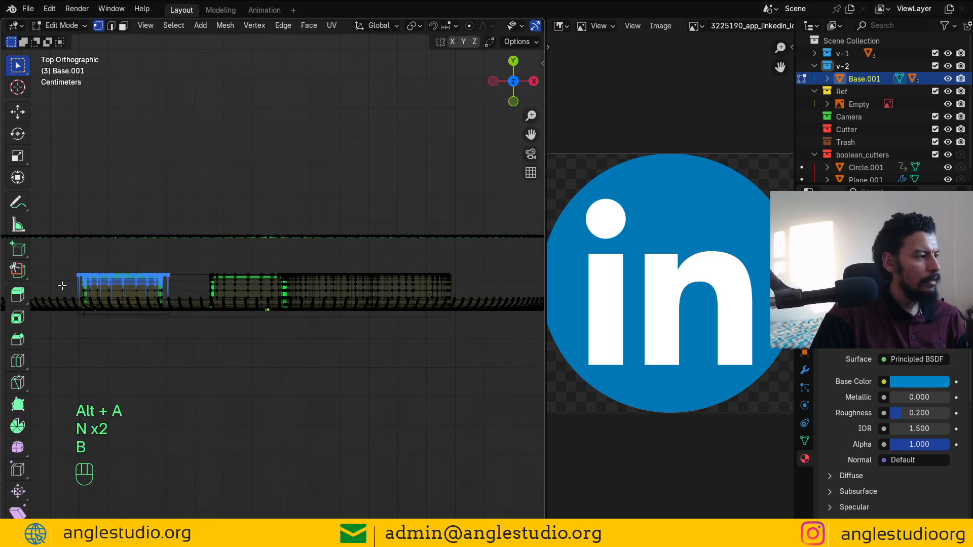
pyautogui.press('ctrl+KP_Add')
pyautogui.press('ctrl+KP_Add')
pyautogui.press('z')
pyautogui.click(406, 454)
pyautogui.keyDown('alt'); pyautogui.moveTo(234, 248); pyautogui.dragTo(304, 246); pyautogui.keyUp('alt')
pyautogui.hotkey('ctrl', 'z')
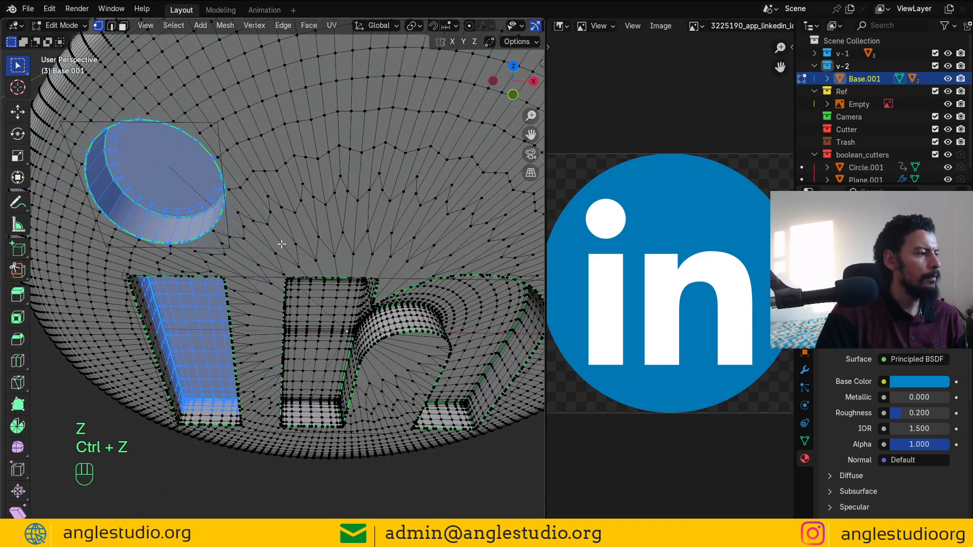
pyautogui.click(959, 226)
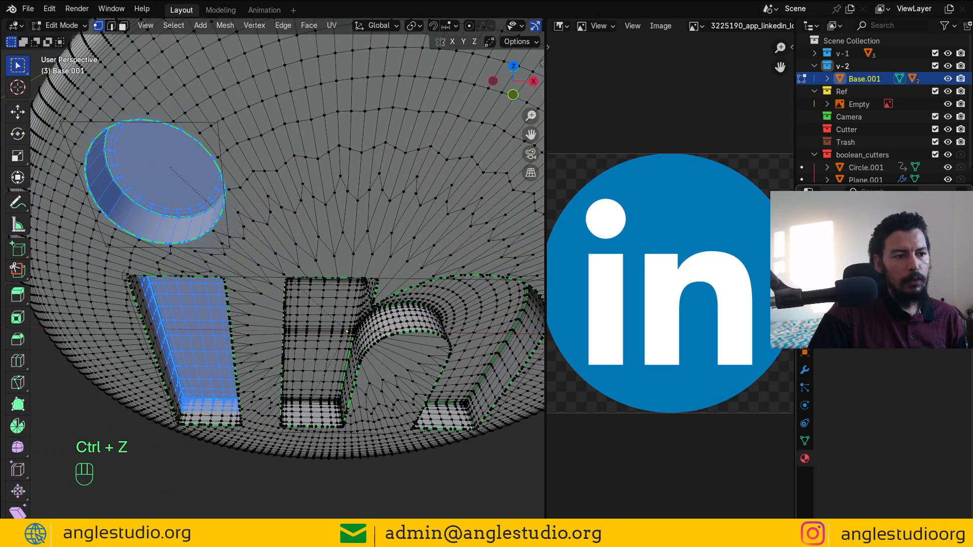
pyautogui.click(829, 322)
pyautogui.click(775, 355)
# Step: Check the white i in Material Preview, then go back to Edit Mode in top view
pyautogui.press('Tab')
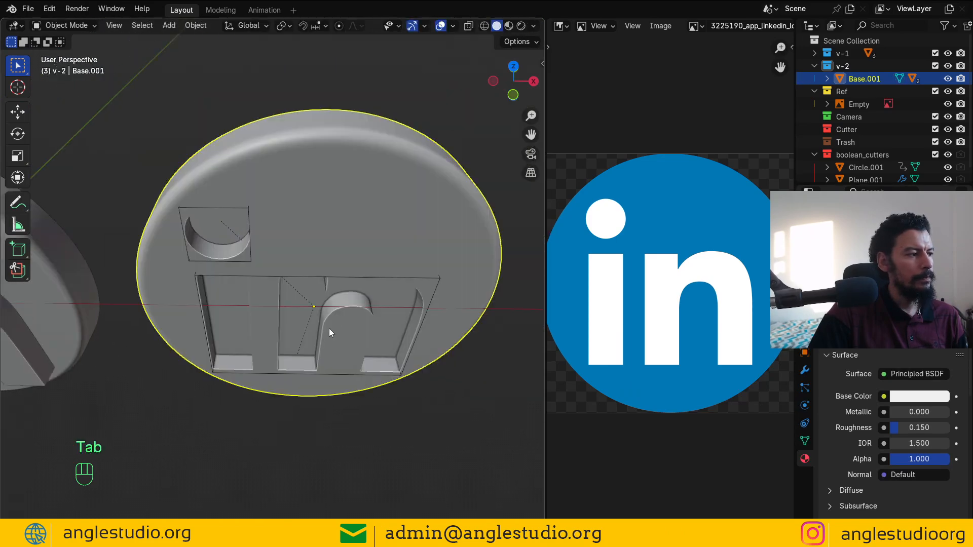
pyautogui.click(508, 26)
pyautogui.keyDown('alt'); pyautogui.moveTo(390, 230); pyautogui.dragTo(345, 235); pyautogui.keyUp('alt')
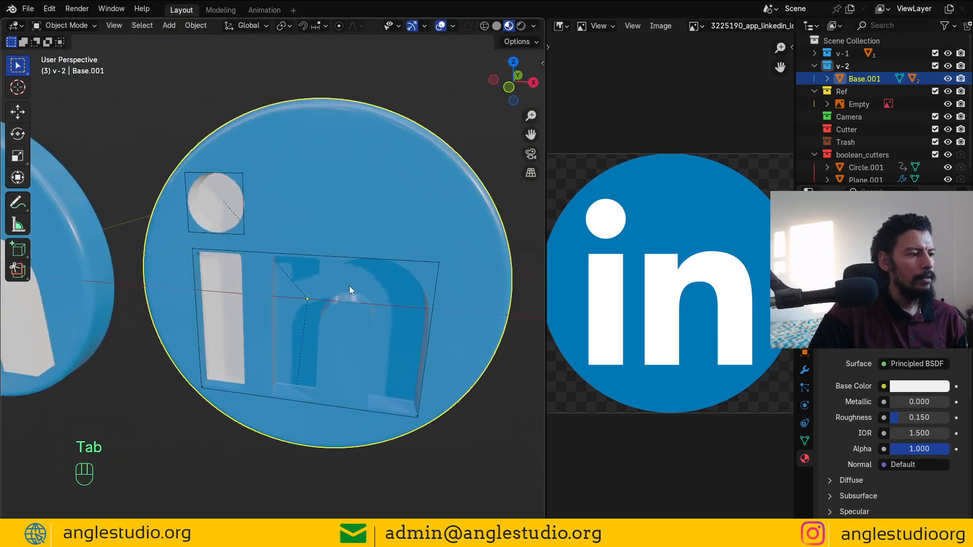
pyautogui.press('Tab')
pyautogui.press('KP_7')
pyautogui.scroll(3, 343, 285)
# Step: Box-select the n letter in wireframe and grow the selection over its faces
pyautogui.press('z')
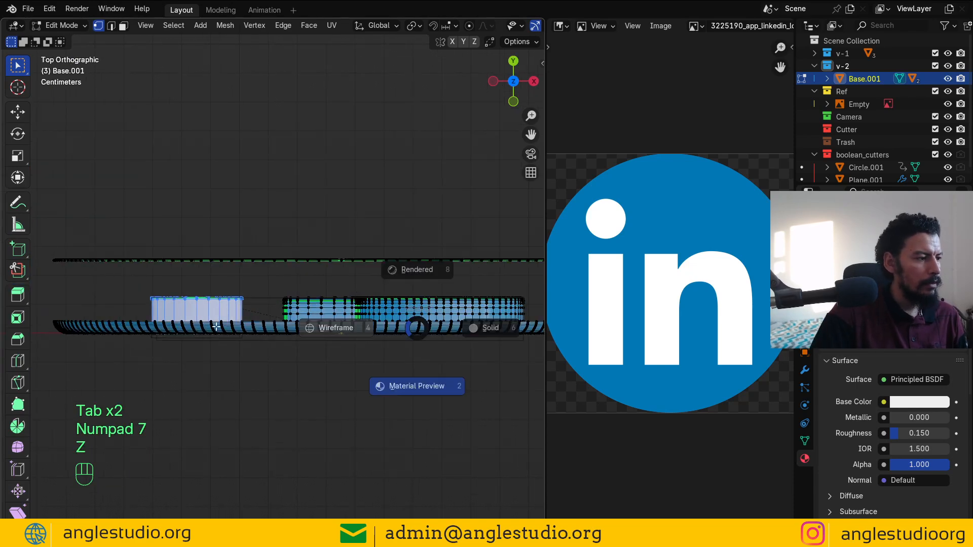
pyautogui.click(337, 328)
pyautogui.keyDown('shift'); pyautogui.moveTo(511, 312); pyautogui.dragTo(414, 293, button='middle'); pyautogui.keyUp('shift')
pyautogui.press('a')
pyautogui.hotkey('alt', 'a')
pyautogui.press('b')
pyautogui.moveTo(459, 264)
pyautogui.mouseDown()
pyautogui.moveTo(191, 284)
pyautogui.moveTo(169, 300)
pyautogui.mouseUp()
pyautogui.press('z')
pyautogui.moveTo(375, 375); pyautogui.dragTo(305, 277, button='middle')
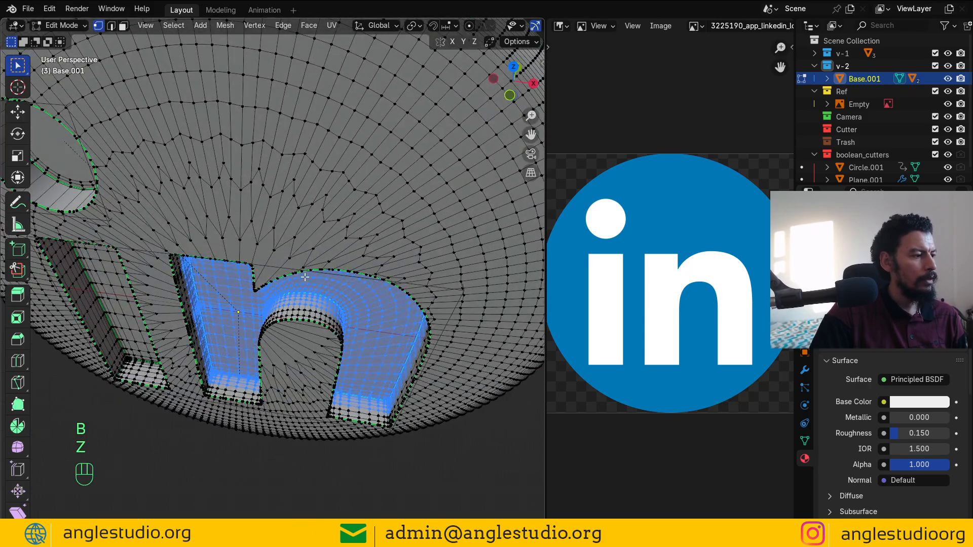
pyautogui.press('ctrl+KP_Add')
pyautogui.press('ctrl+KP_Add')
pyautogui.press('ctrl+KP_Add')
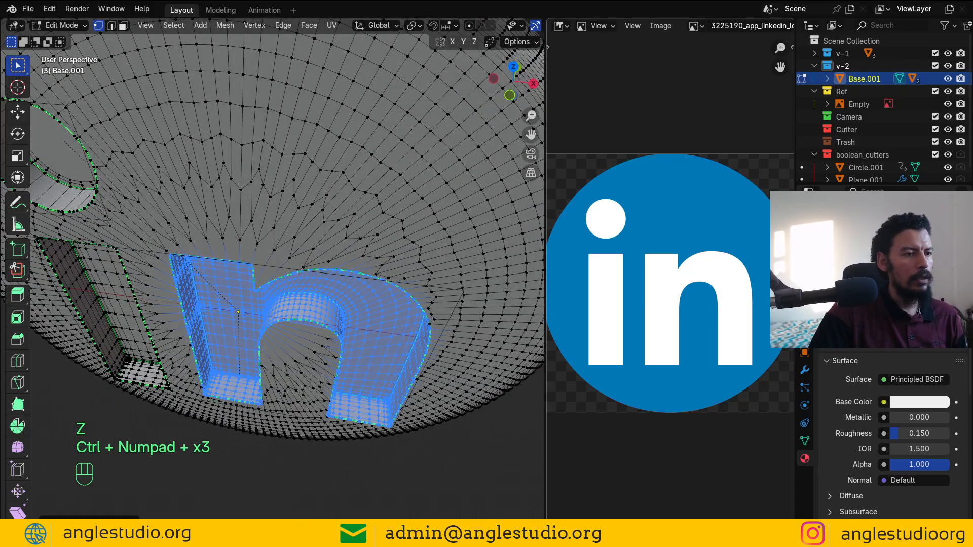
# Step: Return to Object Mode and orbit both coins in Material Preview to check the white letters
pyautogui.press('Tab')
pyautogui.scroll(-4, 359, 393)
pyautogui.moveTo(359, 393)
pyautogui.mouseDown(button='middle')
pyautogui.moveTo(350, 330)
pyautogui.moveTo(437, 264)
pyautogui.moveTo(306, 289)
pyautogui.mouseUp(button='middle')
pyautogui.click(508, 25)
pyautogui.scroll(-3, 339, 336)
pyautogui.moveTo(306, 290)
pyautogui.keyDown('alt'); pyautogui.keyDown('shift'); pyautogui.mouseDown(button='middle')
pyautogui.moveTo(337, 286)
pyautogui.moveTo(331, 238)
pyautogui.moveTo(324, 255)
pyautogui.moveTo(439, 340)
pyautogui.moveTo(351, 175)
pyautogui.moveTo(383, 322)
pyautogui.mouseUp(button='middle'); pyautogui.keyUp('shift'); pyautogui.keyUp('alt')
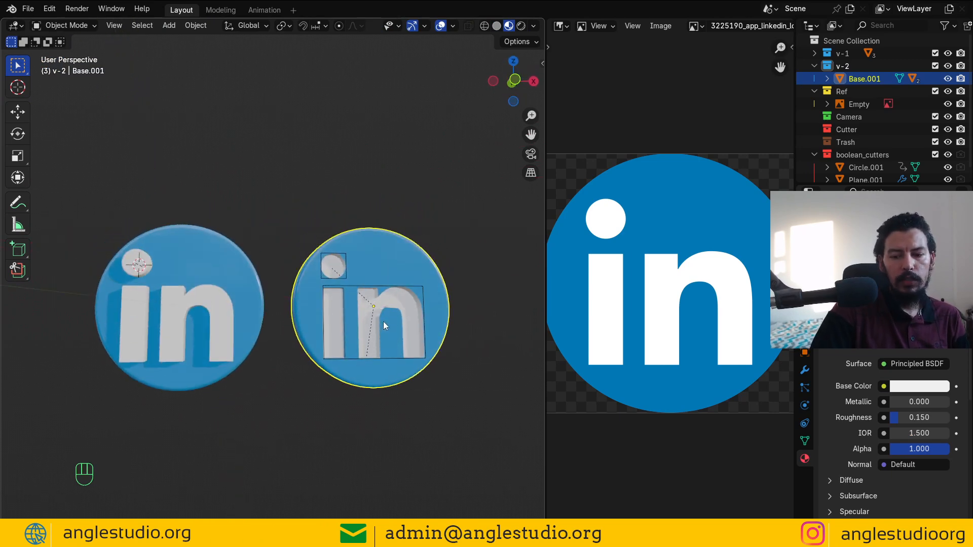